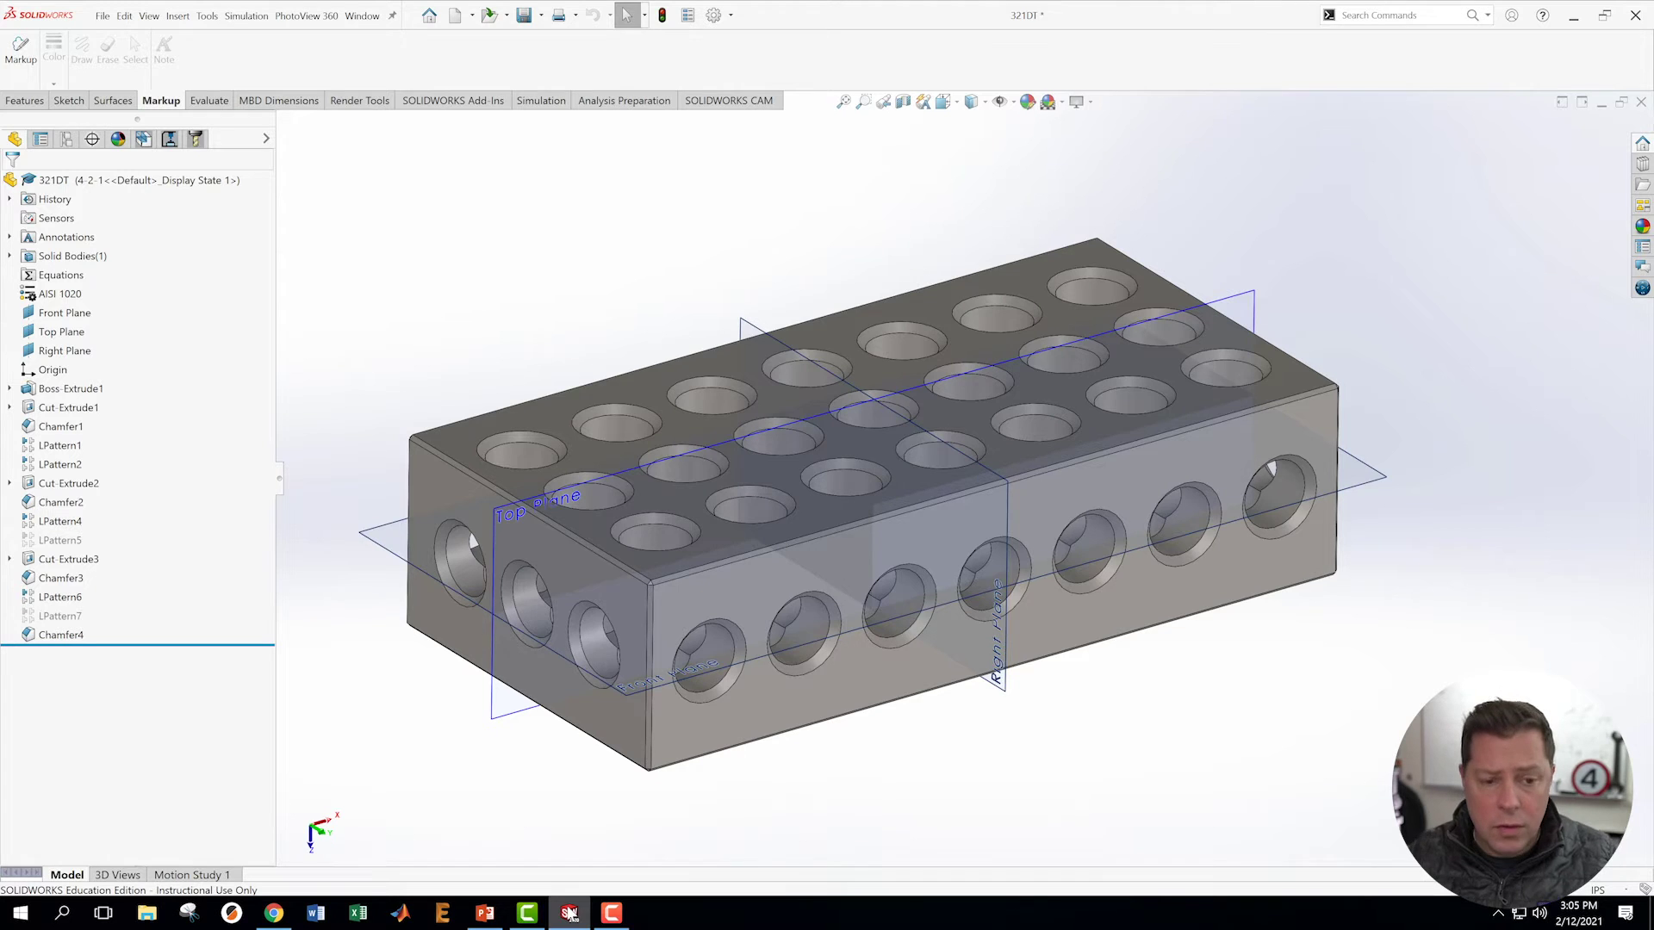
Open the design table of part 321DT for editing in a separate Excel window.
{"action": "left_click", "coordinate": [67, 139]}
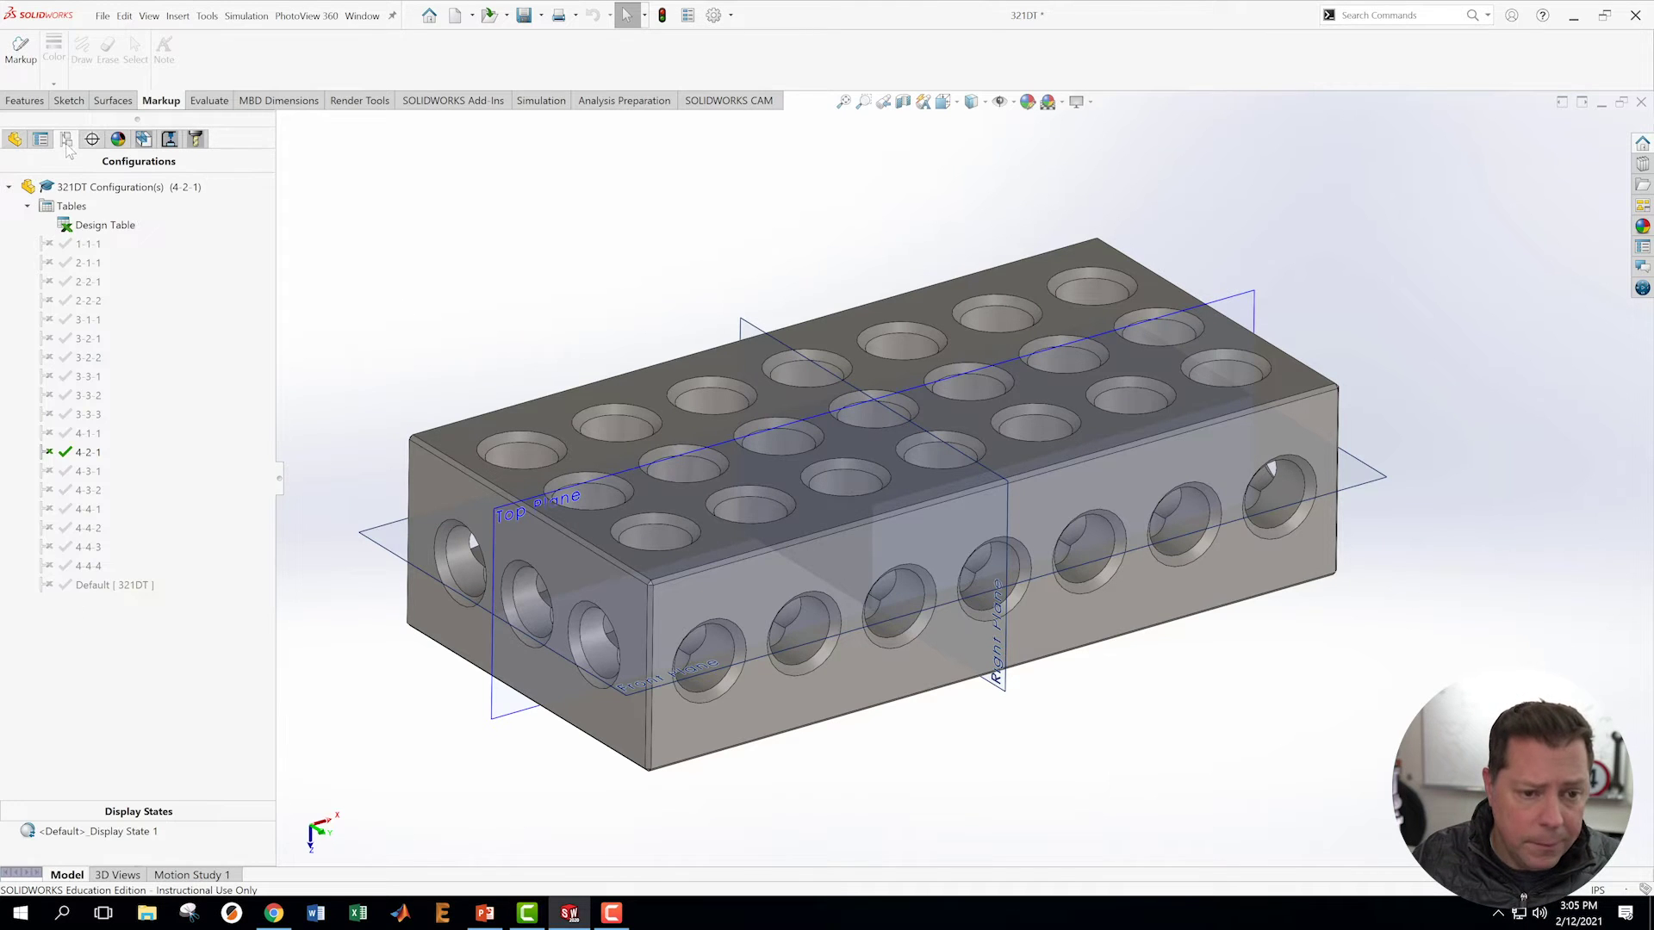
{"action": "right_click", "coordinate": [102, 224]}
{"action": "left_click", "coordinate": [142, 281]}
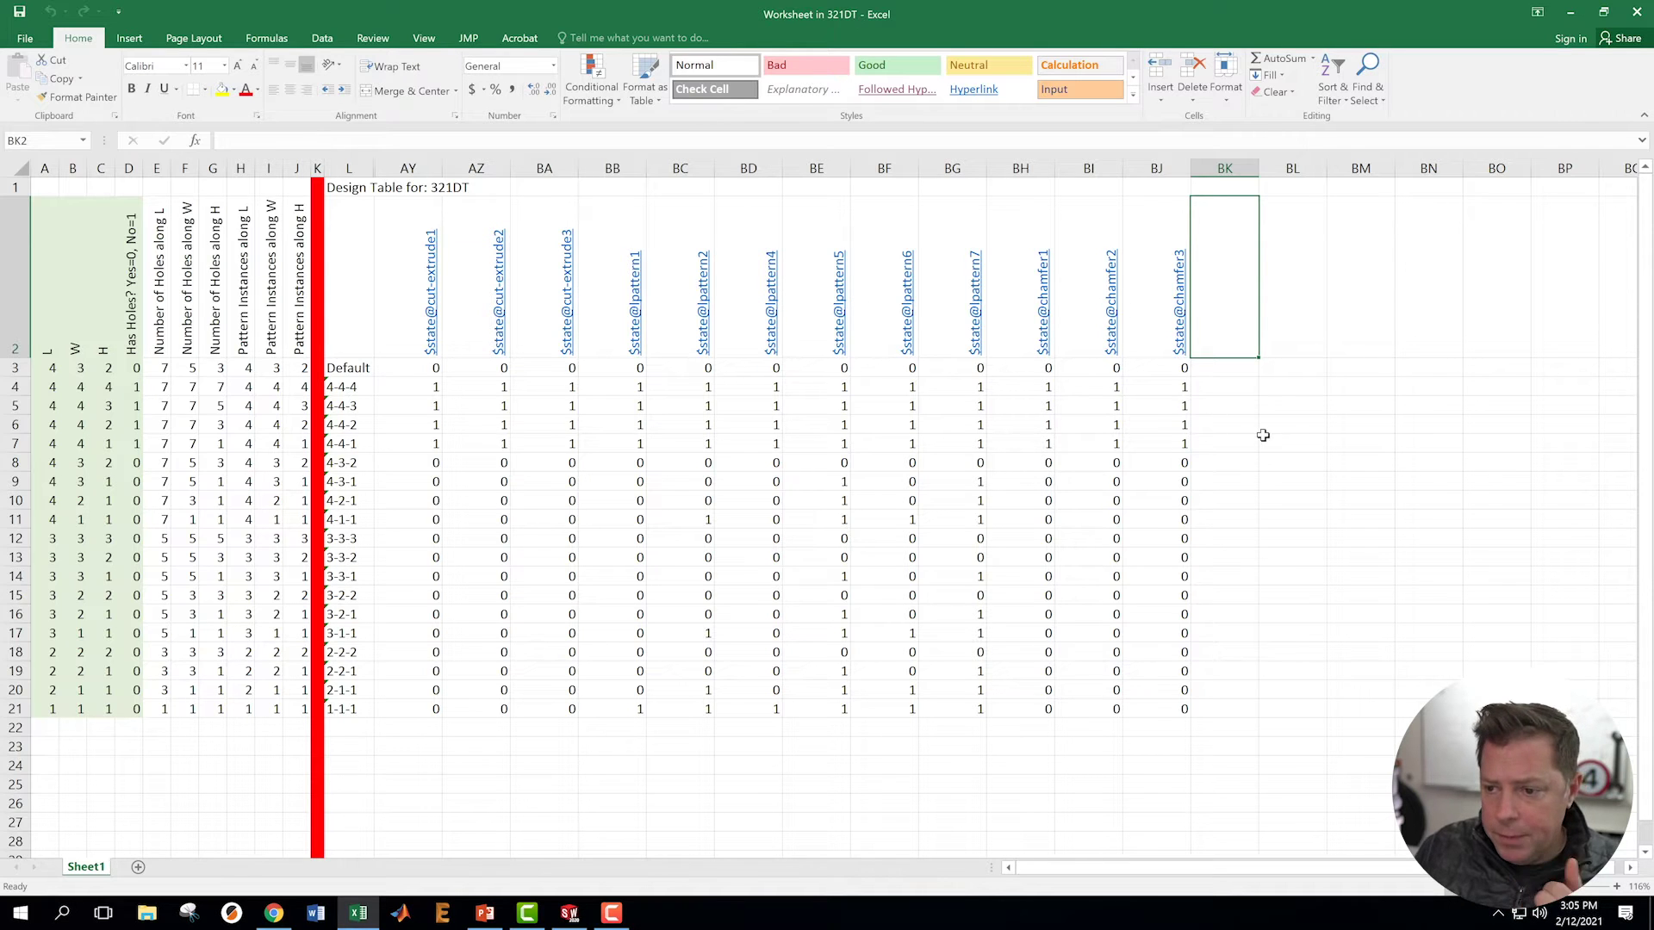
{"action": "left_click", "coordinate": [1152, 169]}
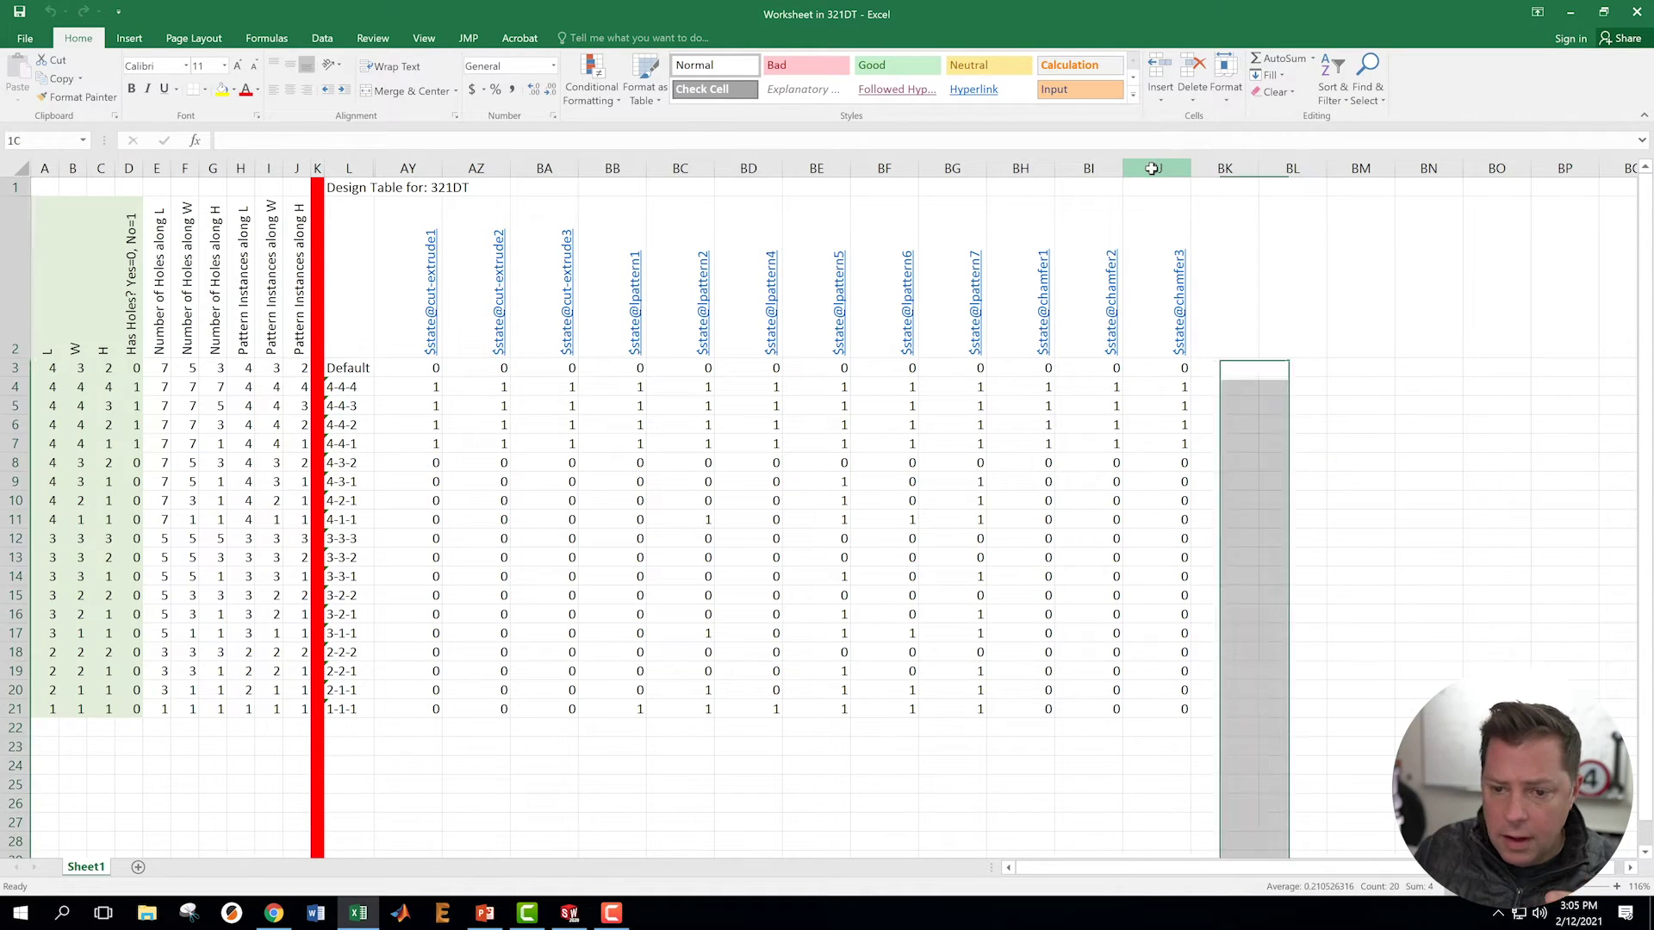
{"action": "left_click", "coordinate": [400, 164], "text": "shift"}
{"action": "right_click", "coordinate": [402, 168]}
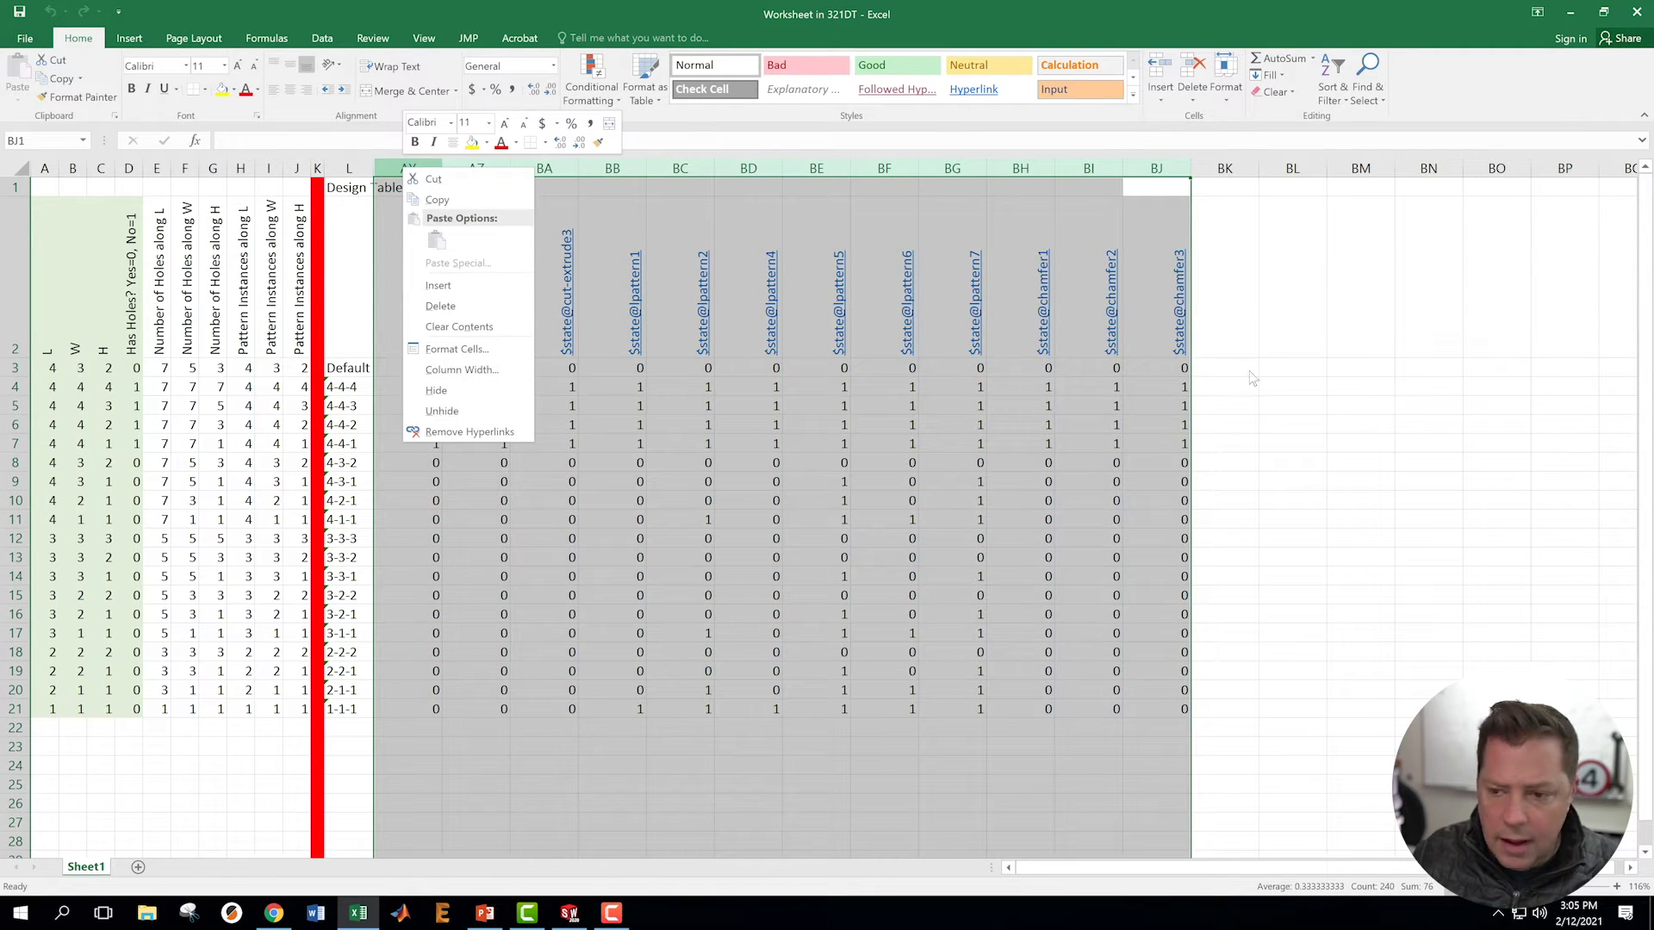
{"action": "key", "text": "Escape"}
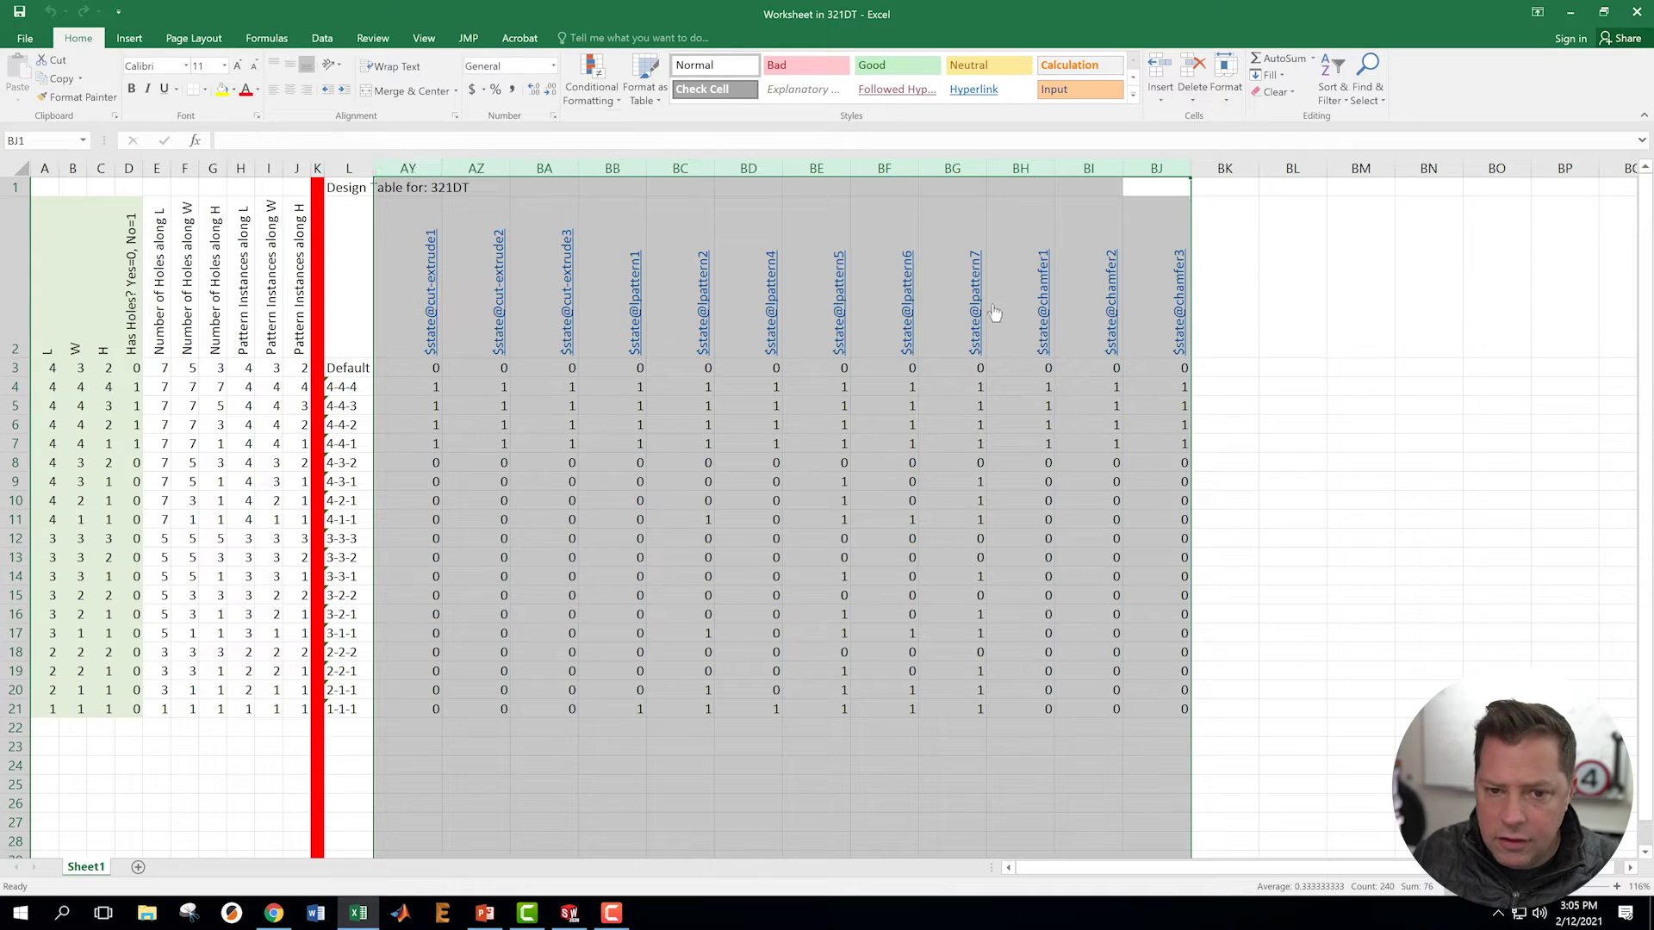
Unhide the hidden columns between L and AY in the design table.
{"action": "left_click_drag", "start_coordinate": [365, 164], "coordinate": [385, 167]}
{"action": "right_click", "coordinate": [385, 168]}
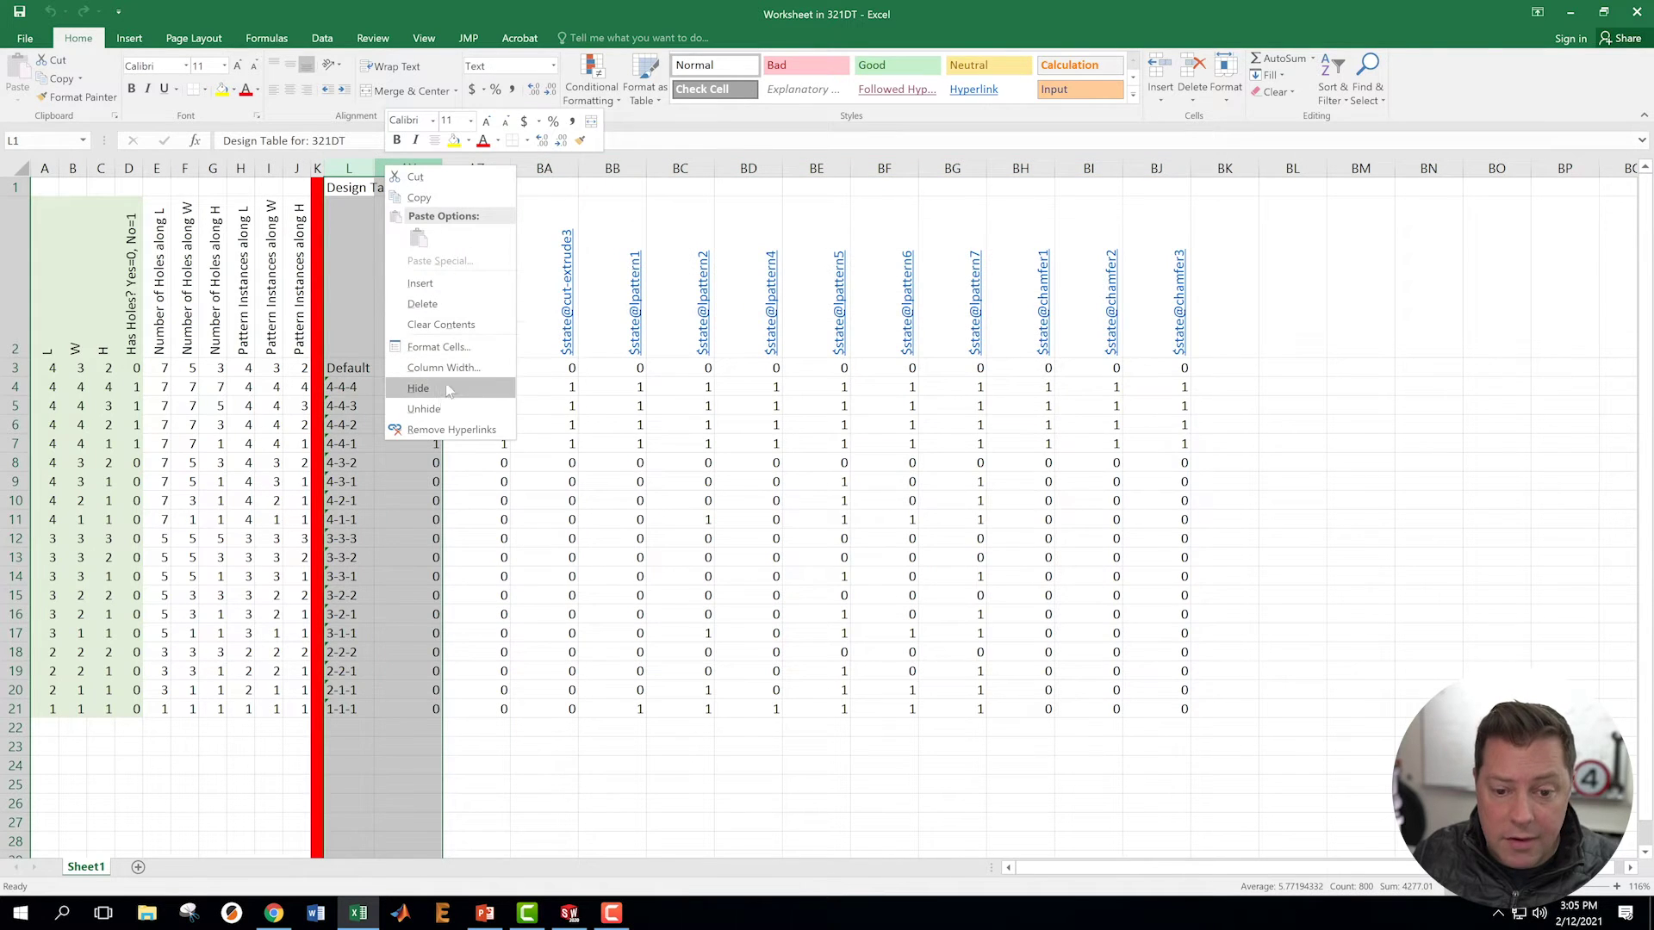
{"action": "left_click", "coordinate": [445, 410]}
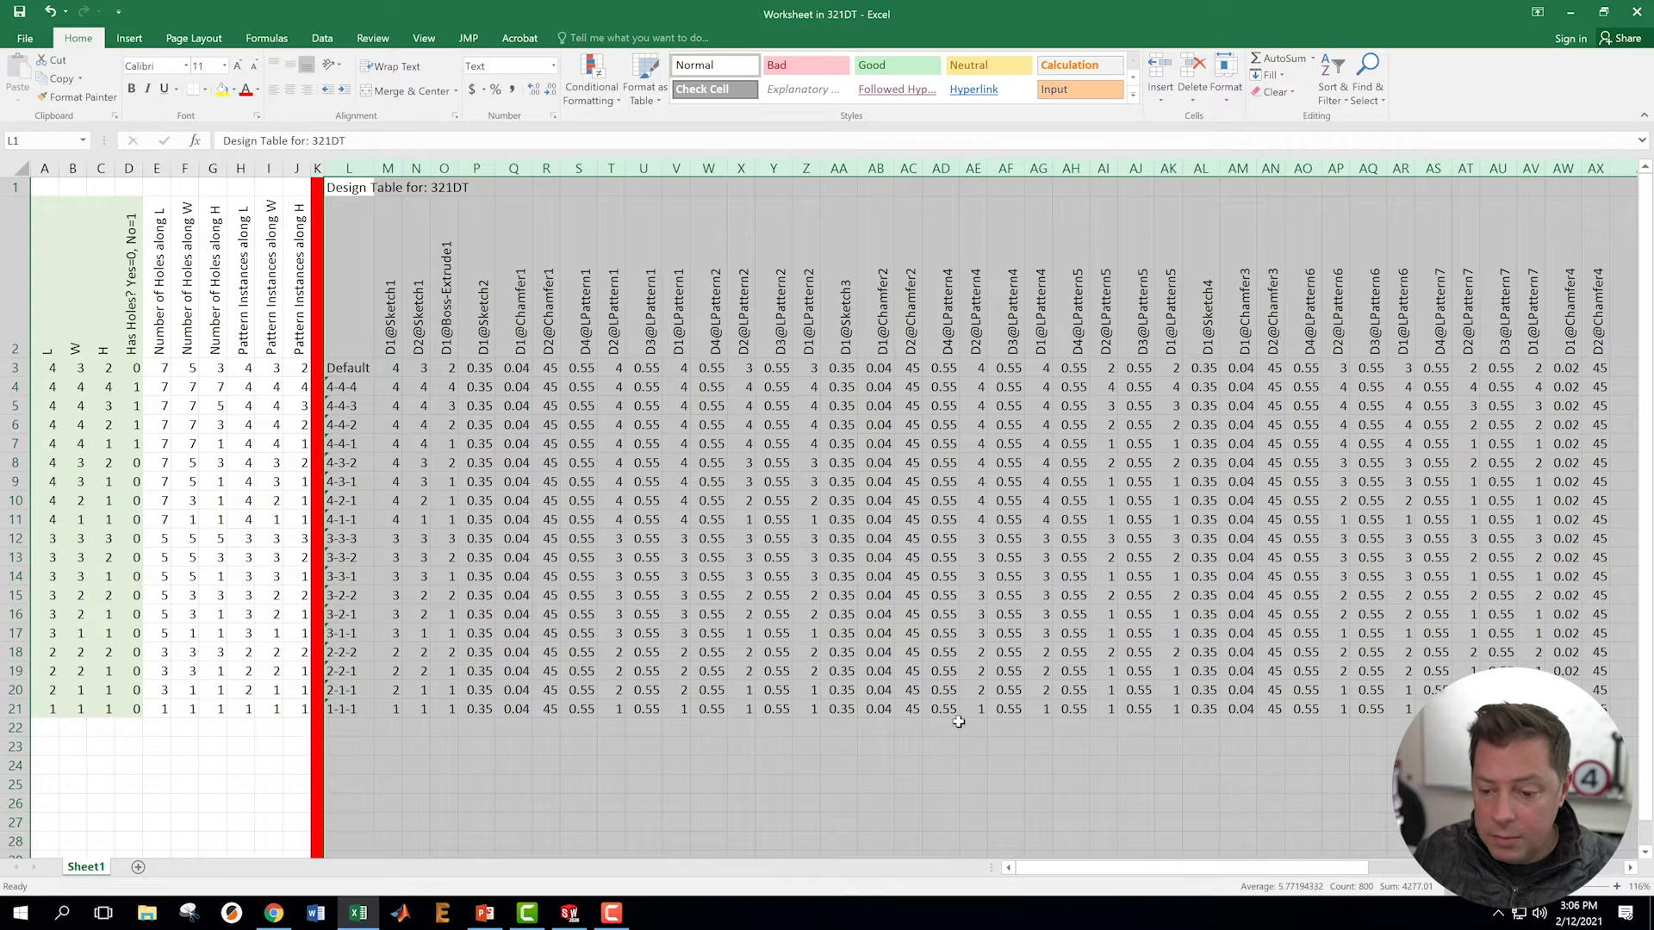
{"action": "left_click", "coordinate": [945, 765]}
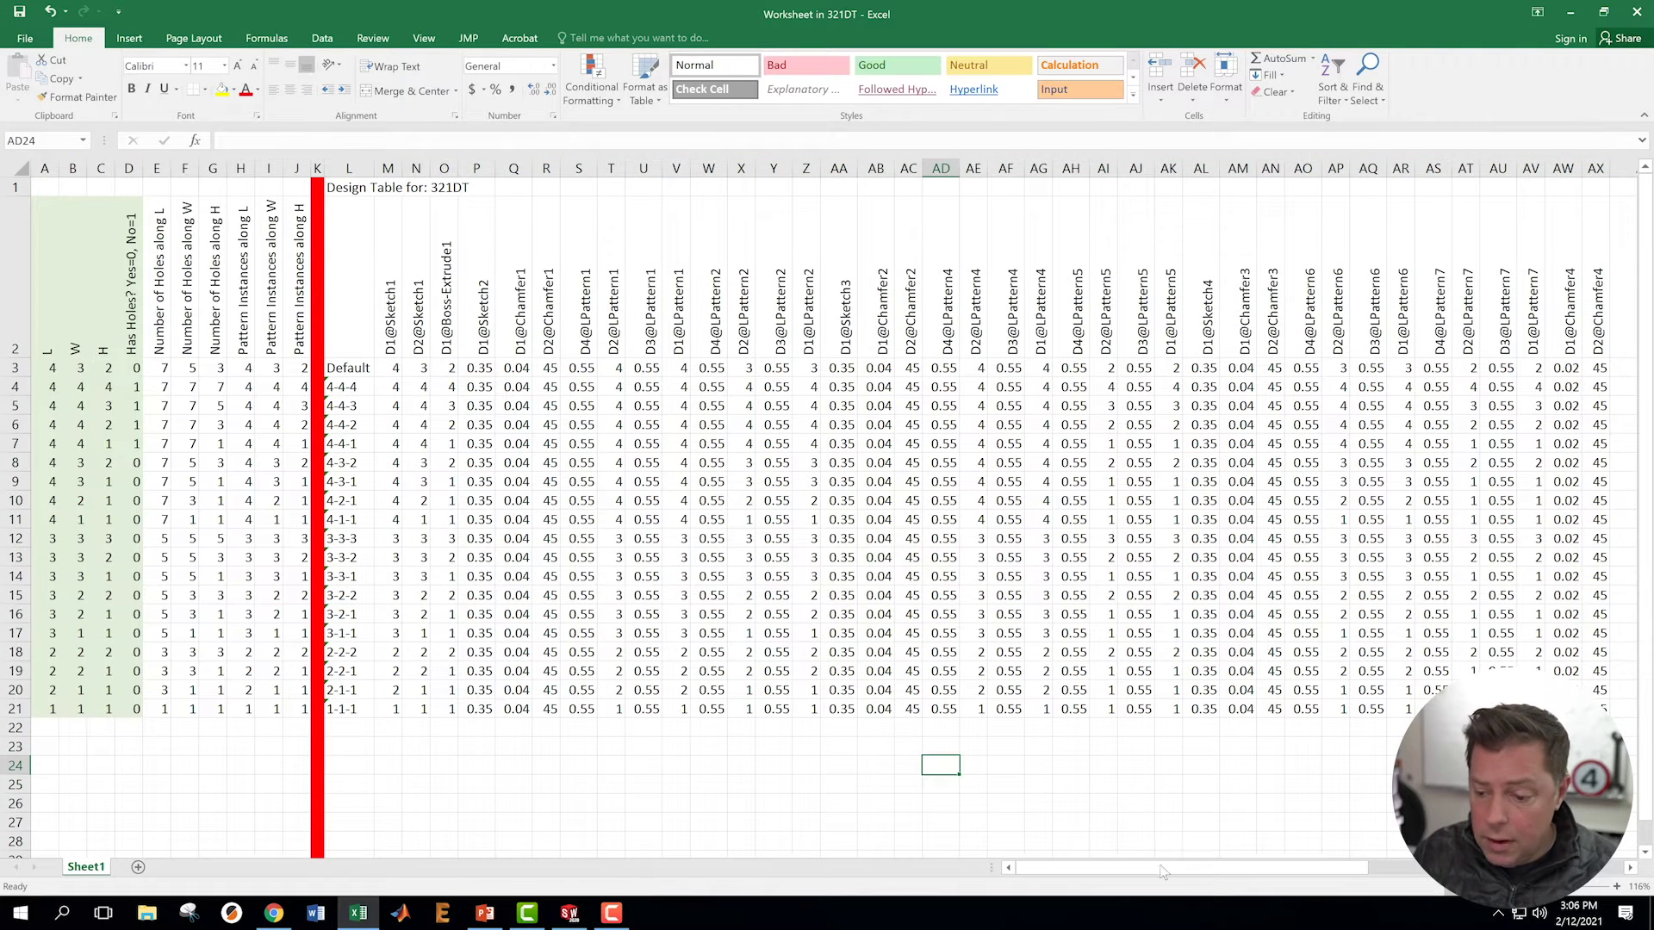
{"action": "left_click_drag", "start_coordinate": [1162, 871], "coordinate": [1406, 858]}
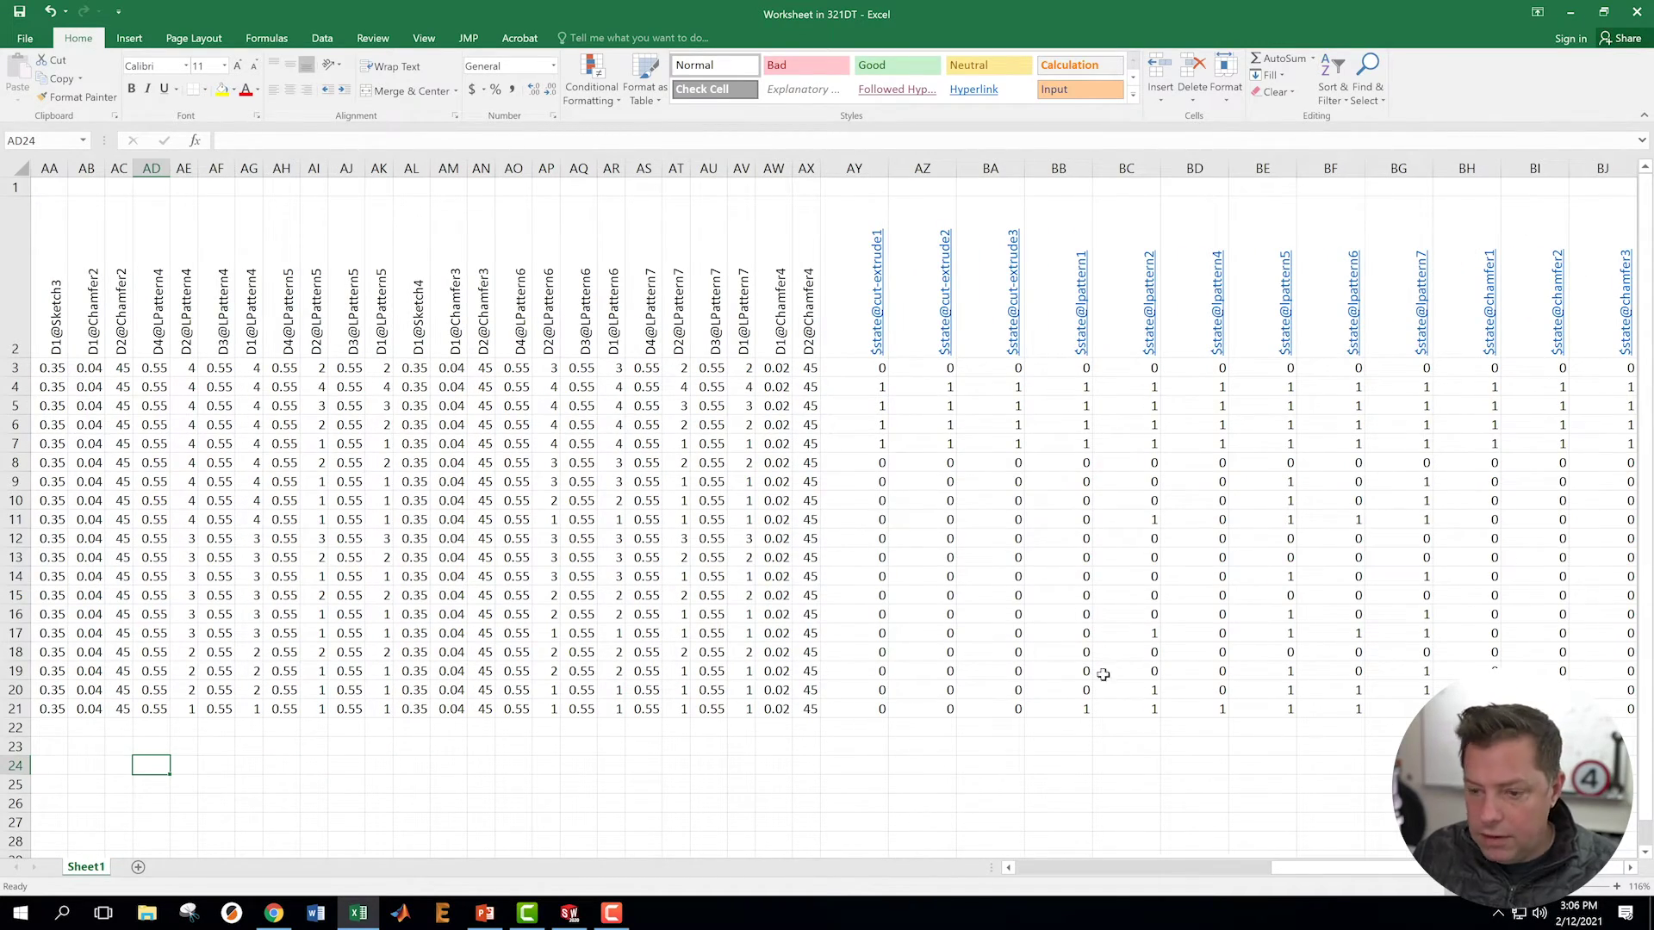
Hide design table columns M through BJ and select cell BK2 beside the configuration names.
{"action": "left_click", "coordinate": [1601, 168]}
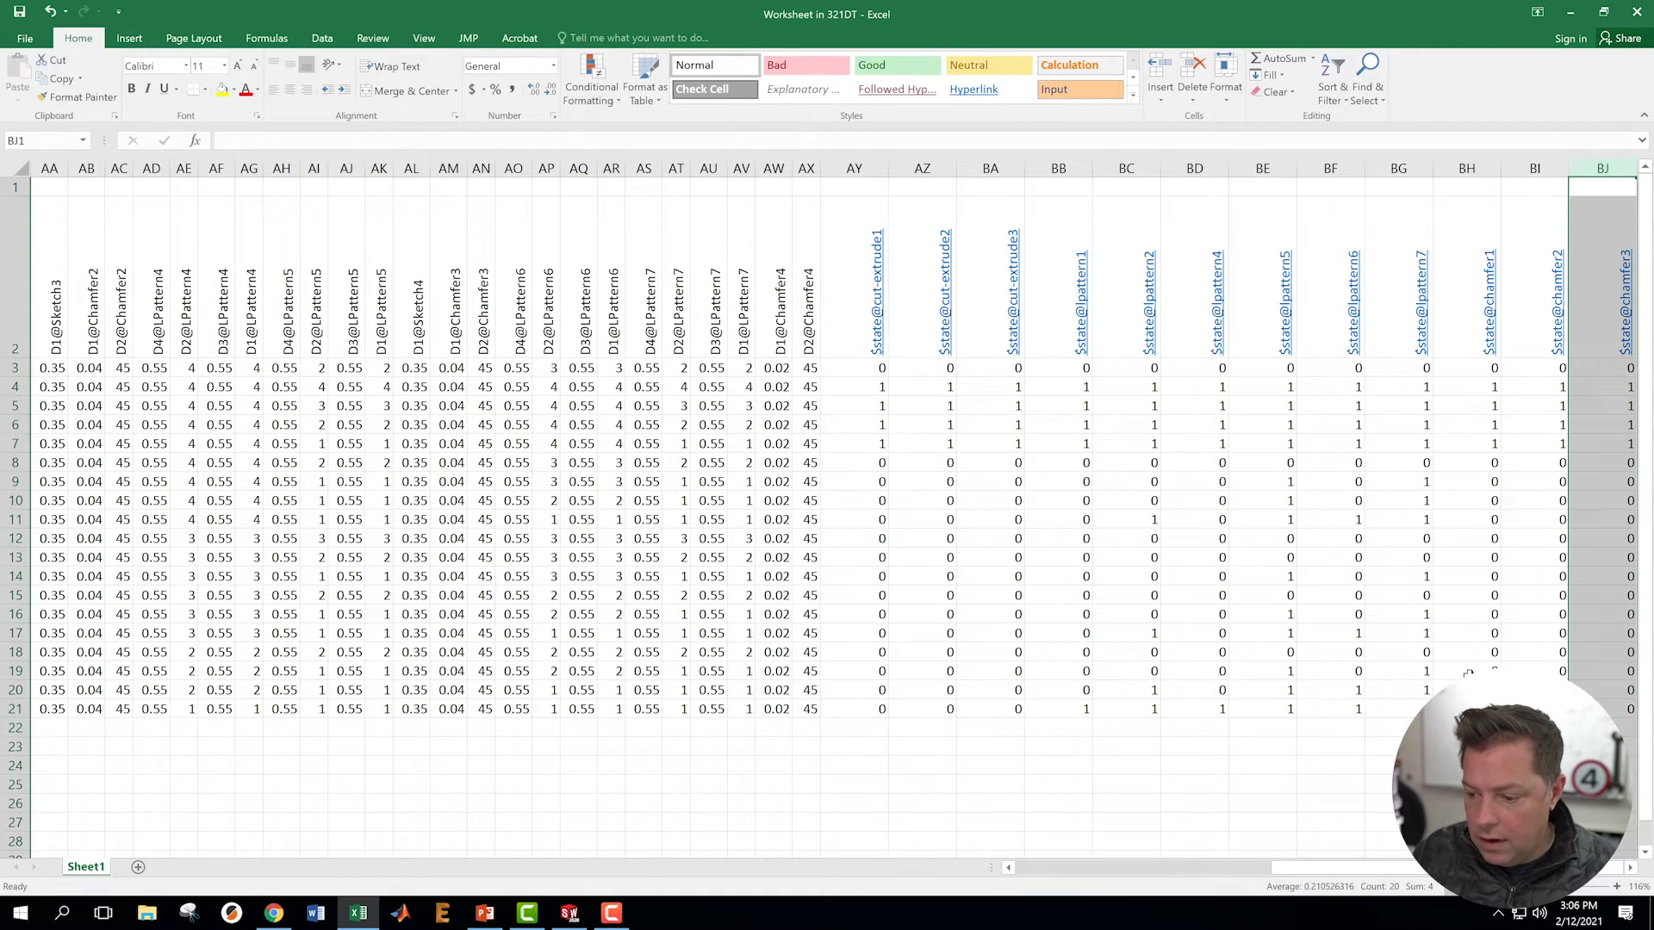
{"action": "left_click_drag", "start_coordinate": [1347, 867], "coordinate": [1092, 887]}
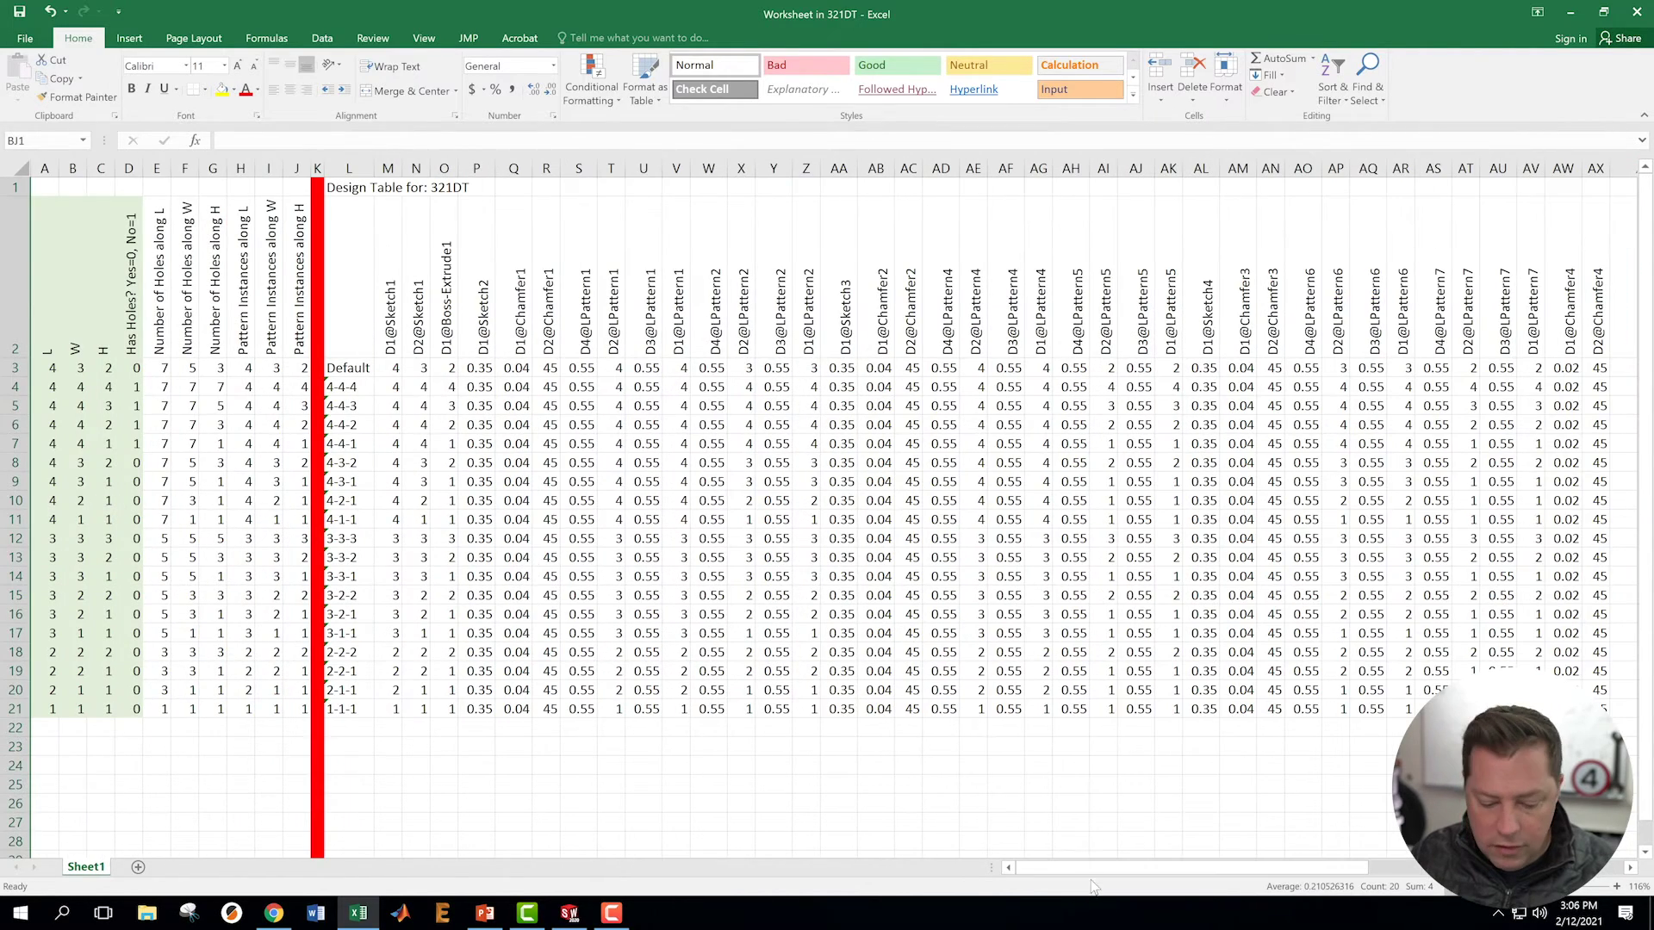
{"action": "left_click", "coordinate": [389, 168], "text": "shift"}
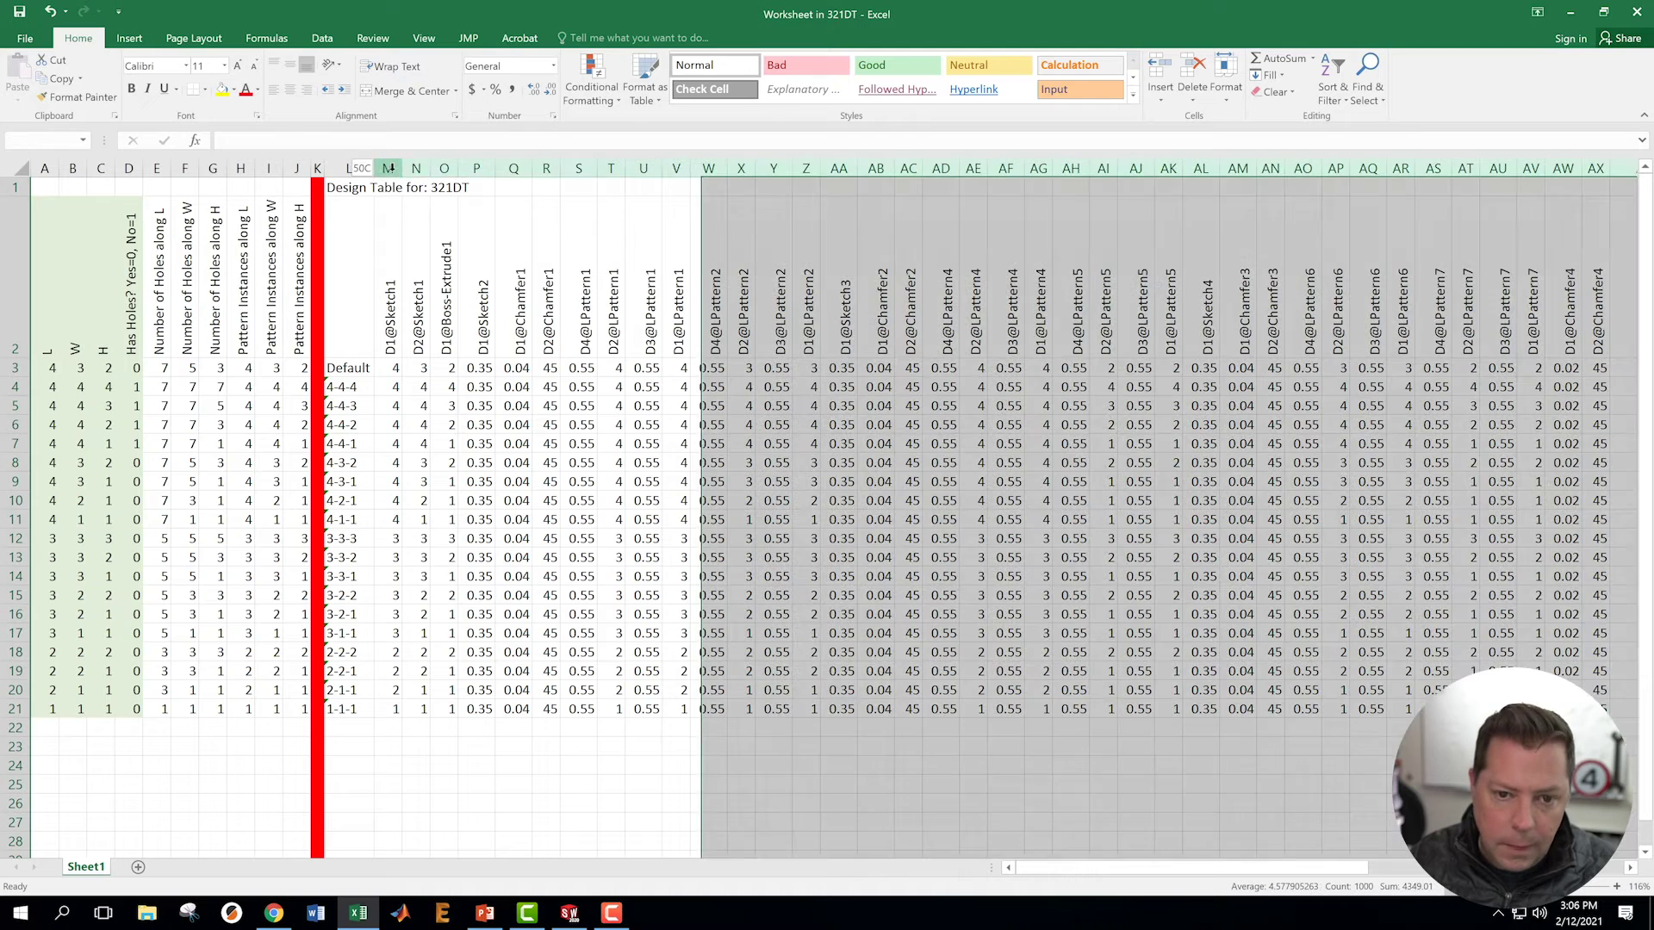
{"action": "right_click", "coordinate": [389, 168]}
{"action": "left_click", "coordinate": [439, 405]}
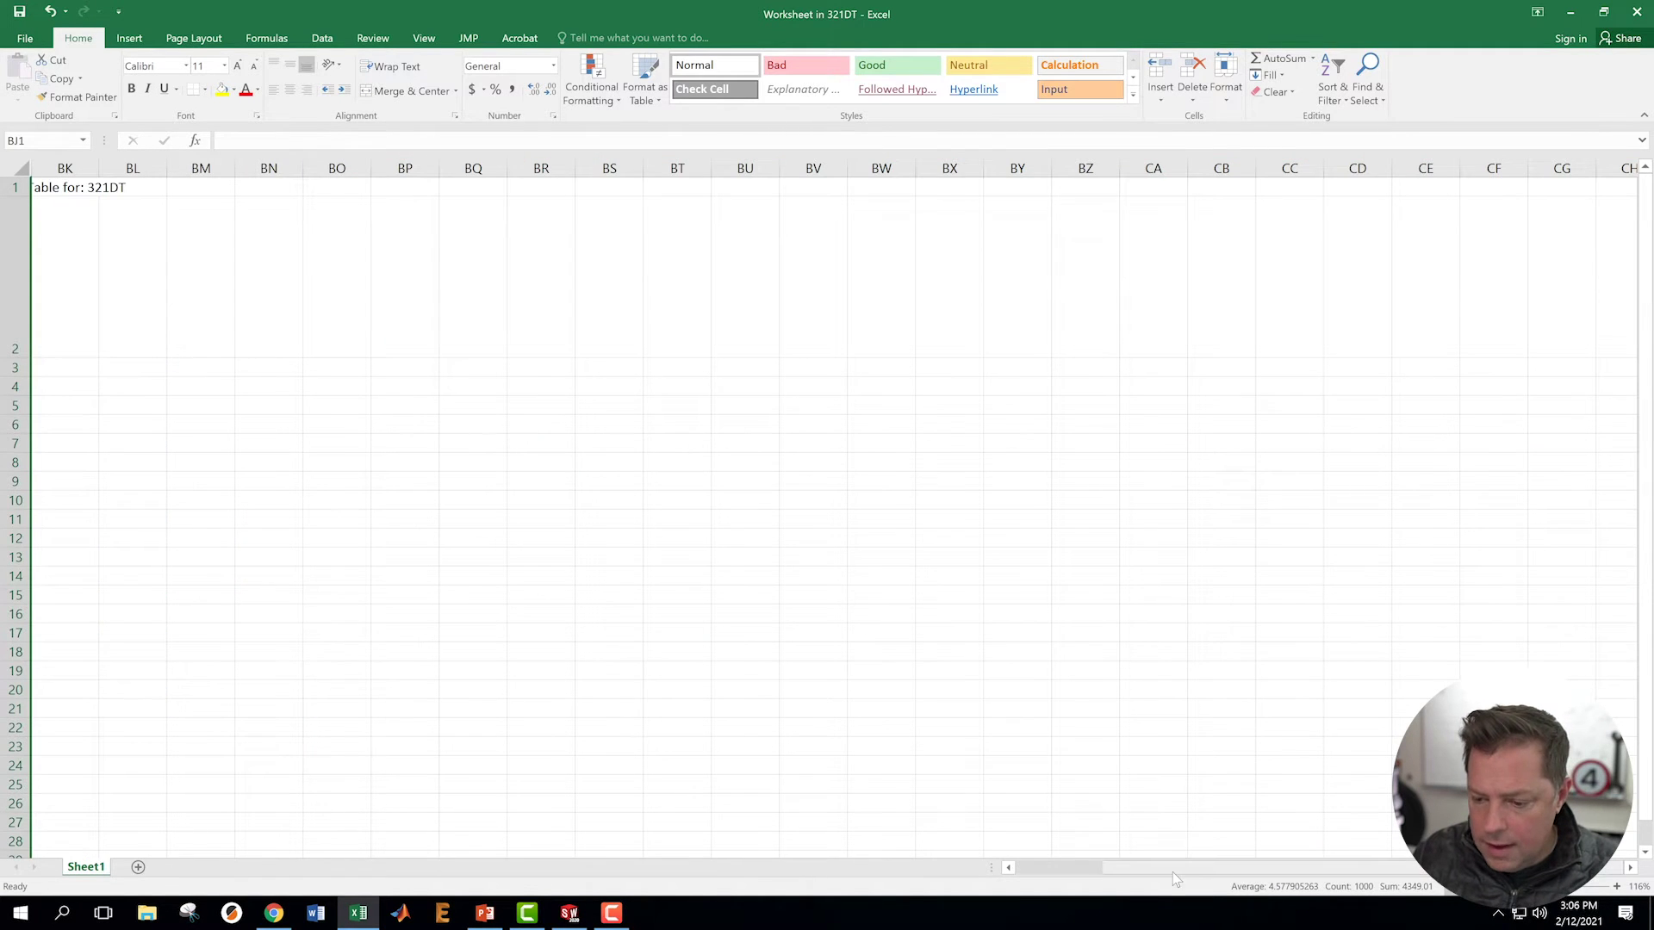
{"action": "left_click_drag", "start_coordinate": [1076, 867], "coordinate": [1012, 867]}
{"action": "left_click", "coordinate": [513, 439]}
{"action": "left_click", "coordinate": [411, 342]}
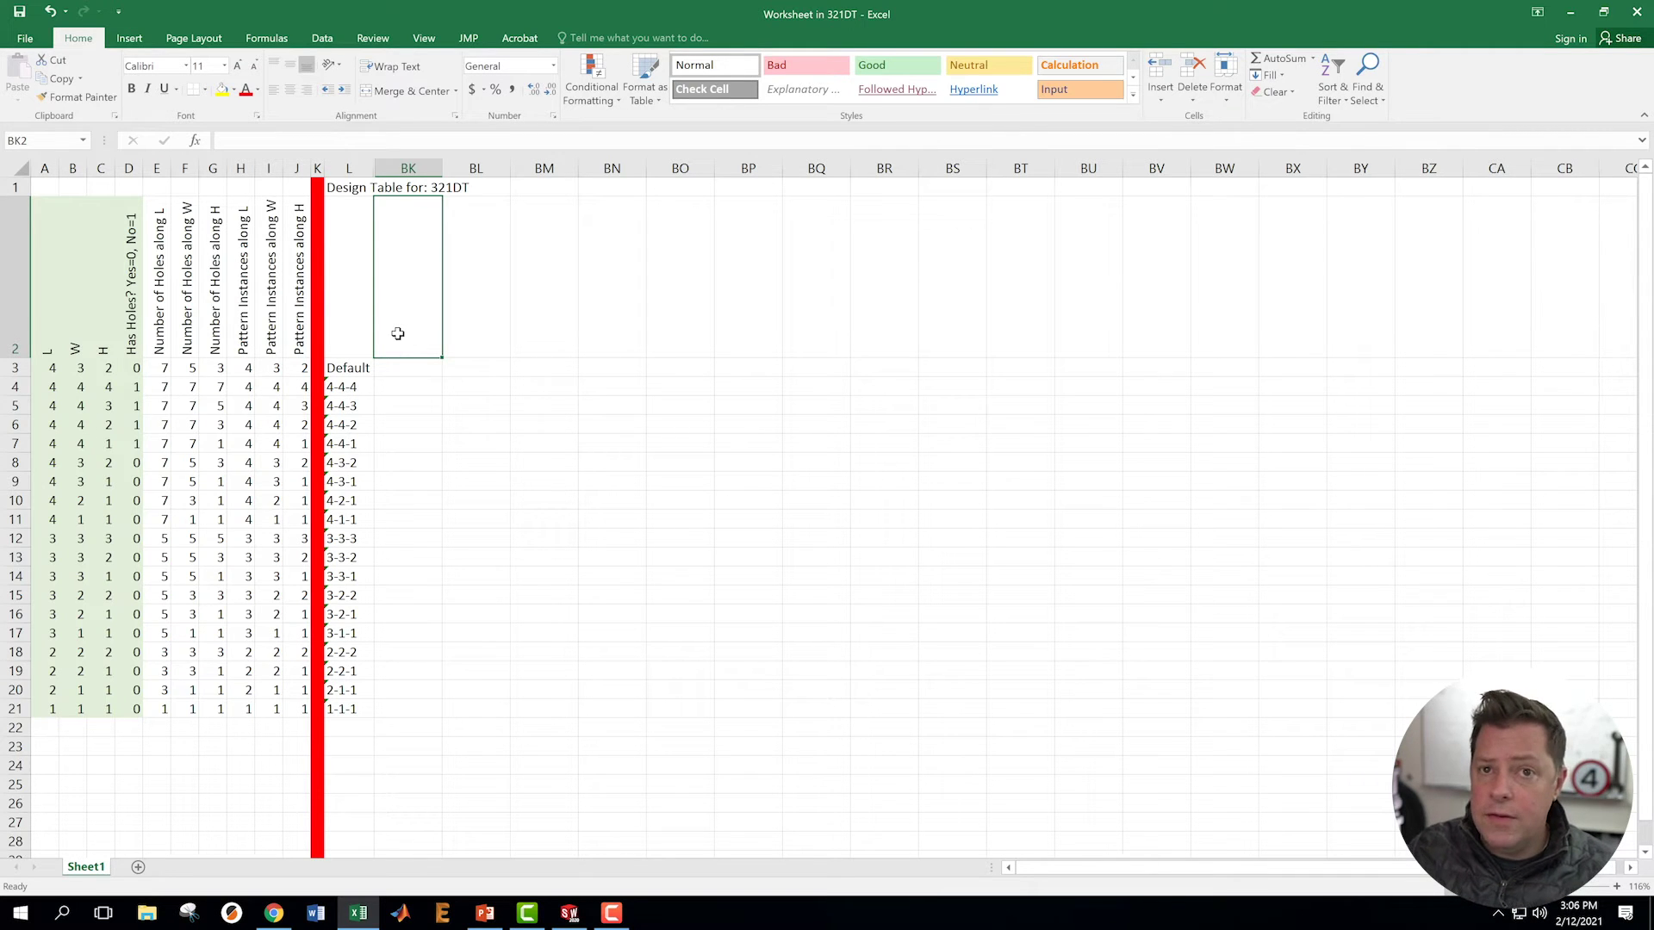
Insert three blank columns directly before the Number of Holes along L column.
{"action": "right_click", "coordinate": [157, 168]}
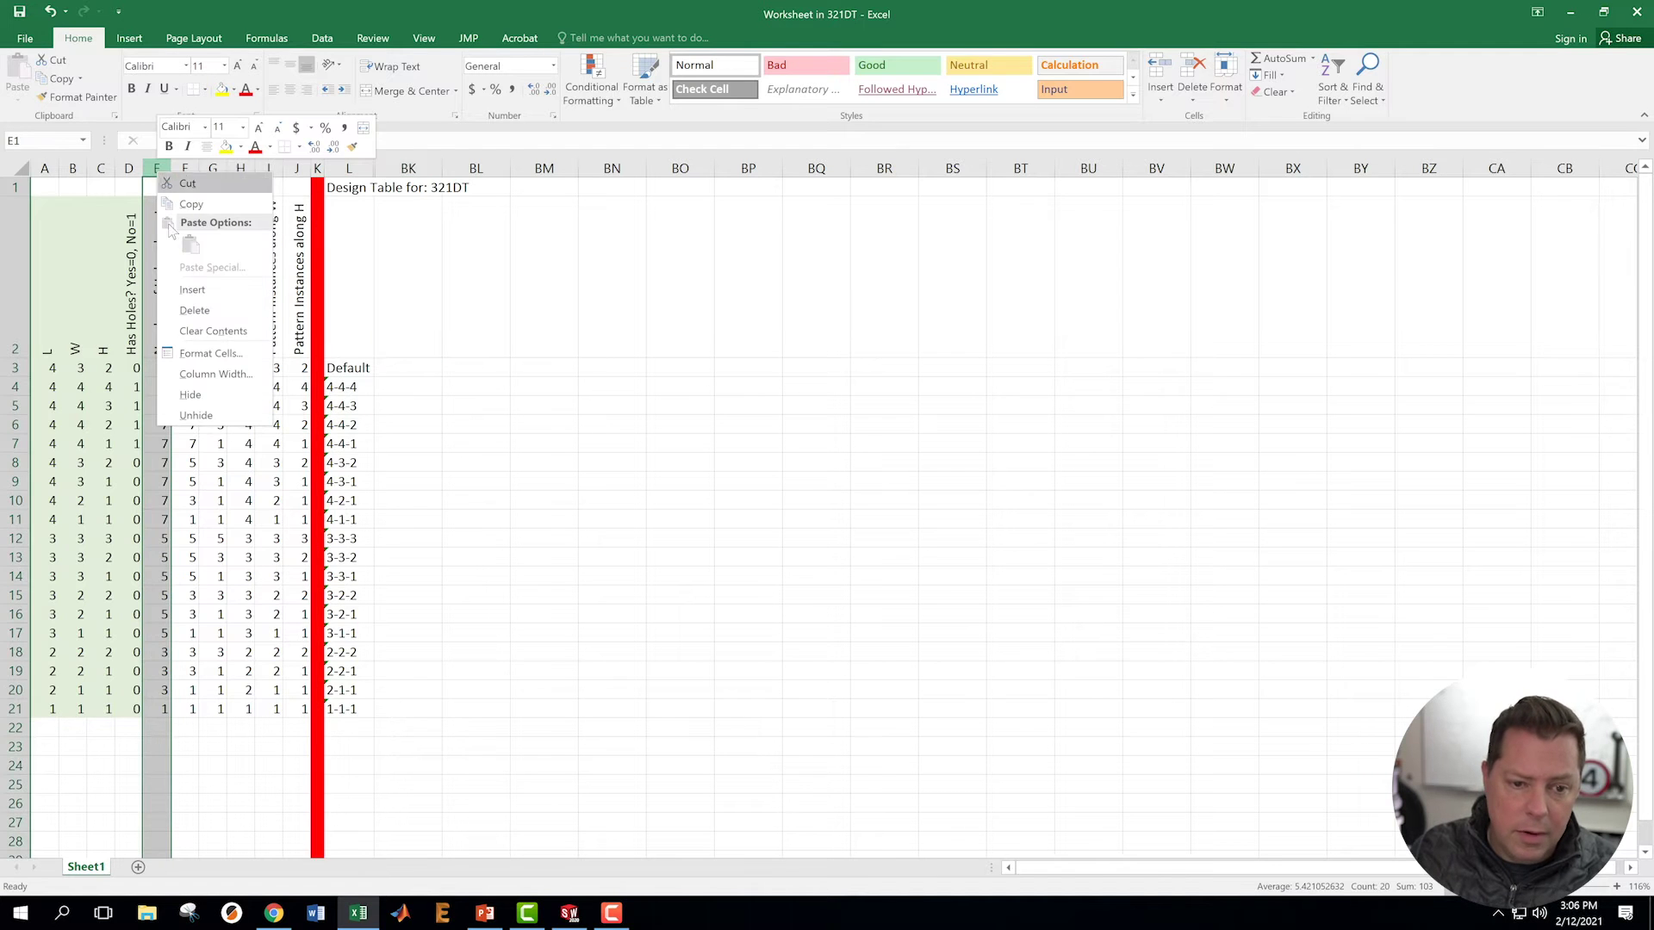
{"action": "left_click", "coordinate": [191, 290]}
{"action": "right_click", "coordinate": [157, 167]}
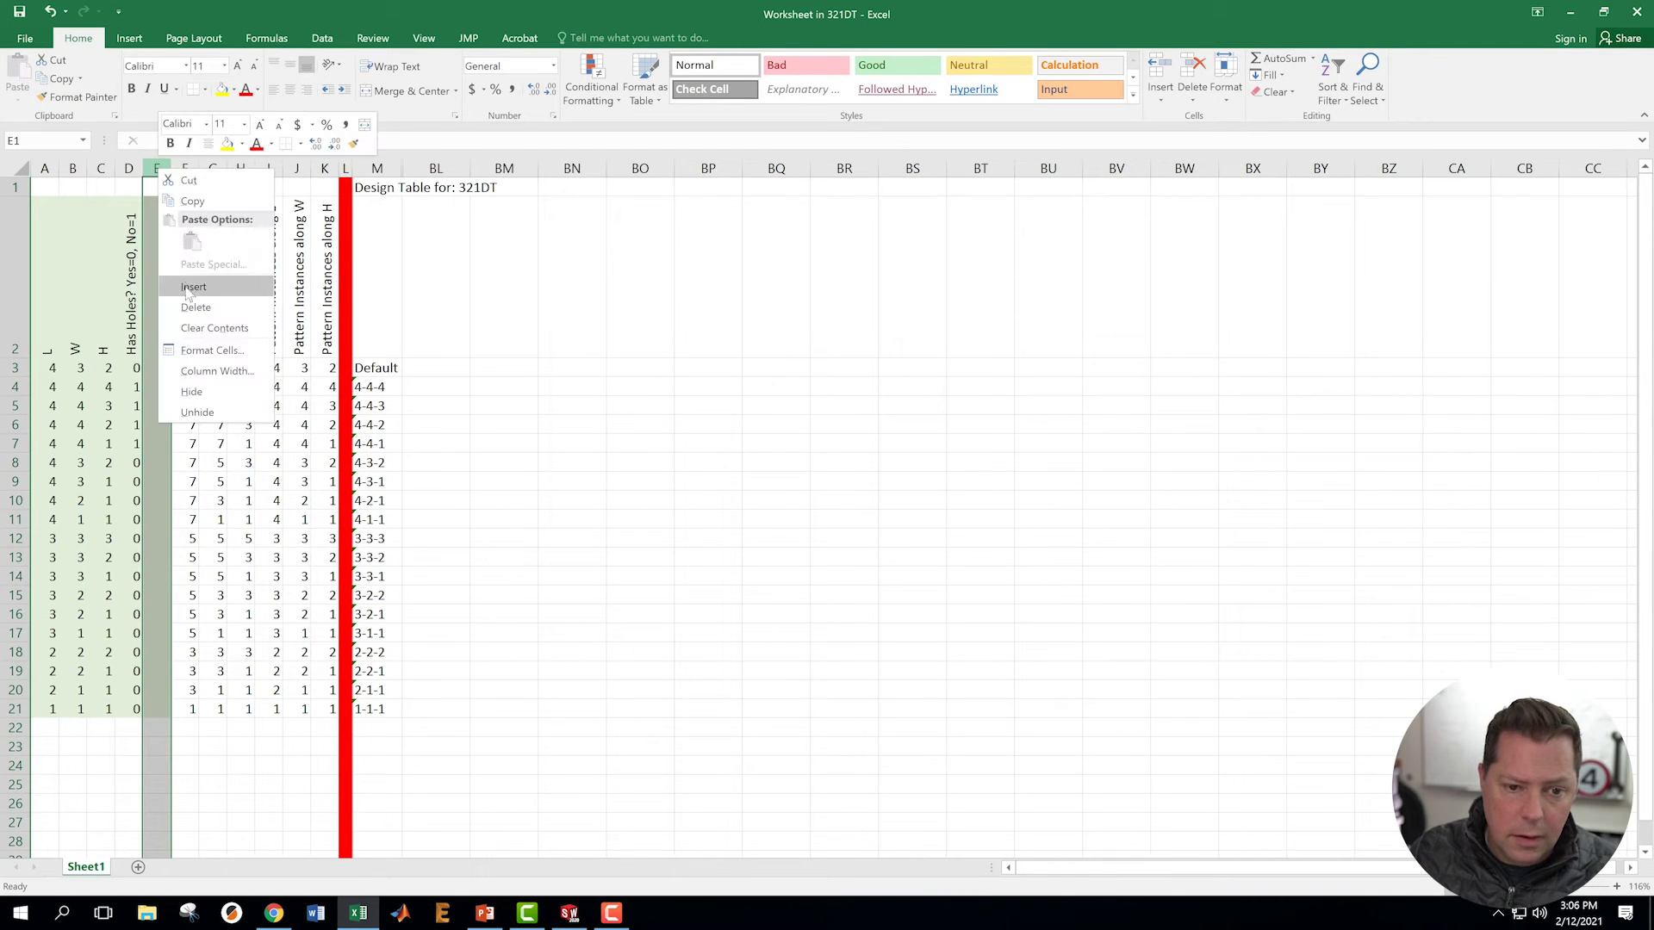
{"action": "left_click", "coordinate": [192, 288]}
{"action": "right_click", "coordinate": [157, 167]}
{"action": "left_click", "coordinate": [191, 288]}
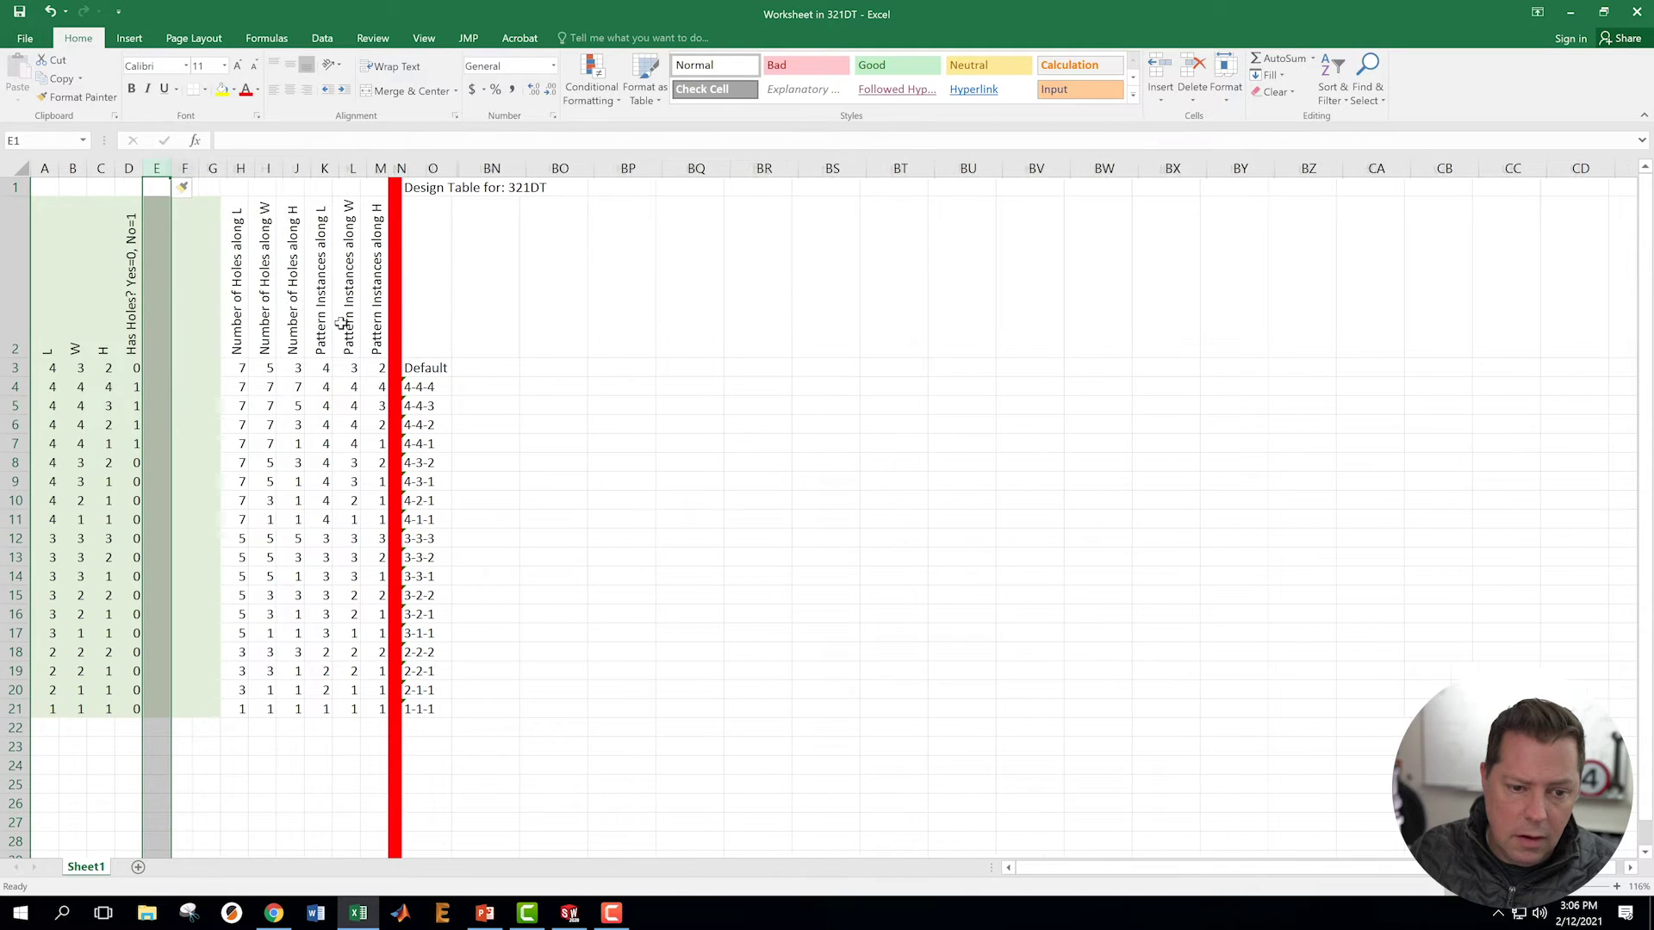
{"action": "left_click", "coordinate": [528, 347]}
Enter the headers Red Color, Green Color and Blue Color in cells E2, F2 and G2.
{"action": "left_click", "coordinate": [163, 338]}
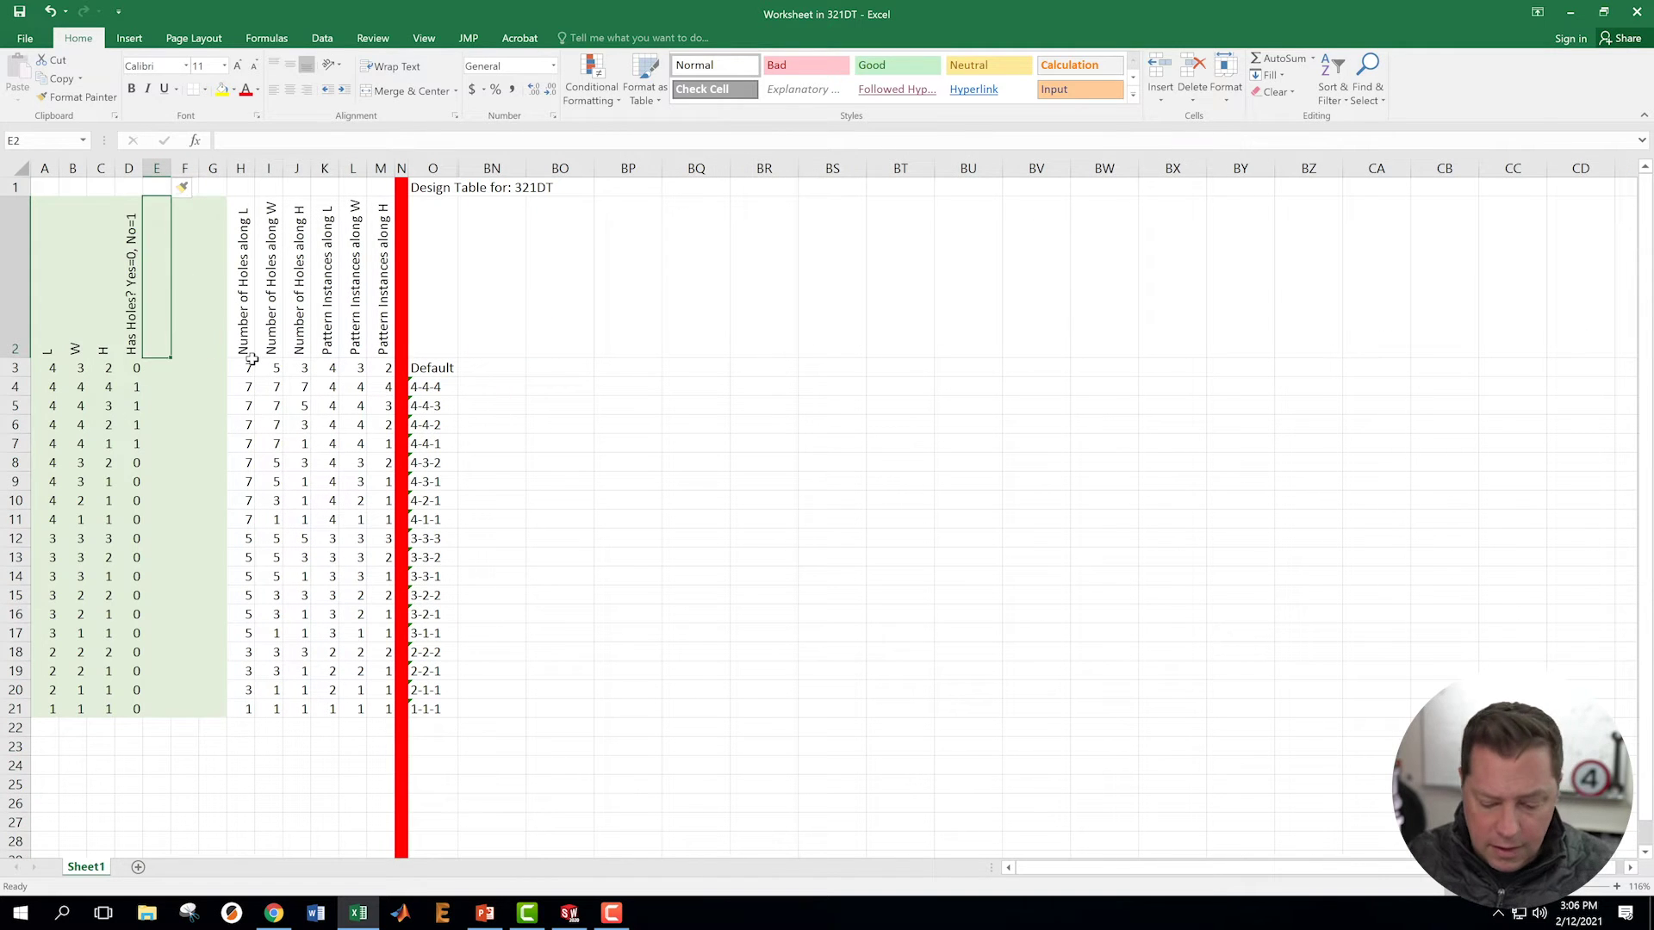
{"action": "type", "text": "Red Cikir"}
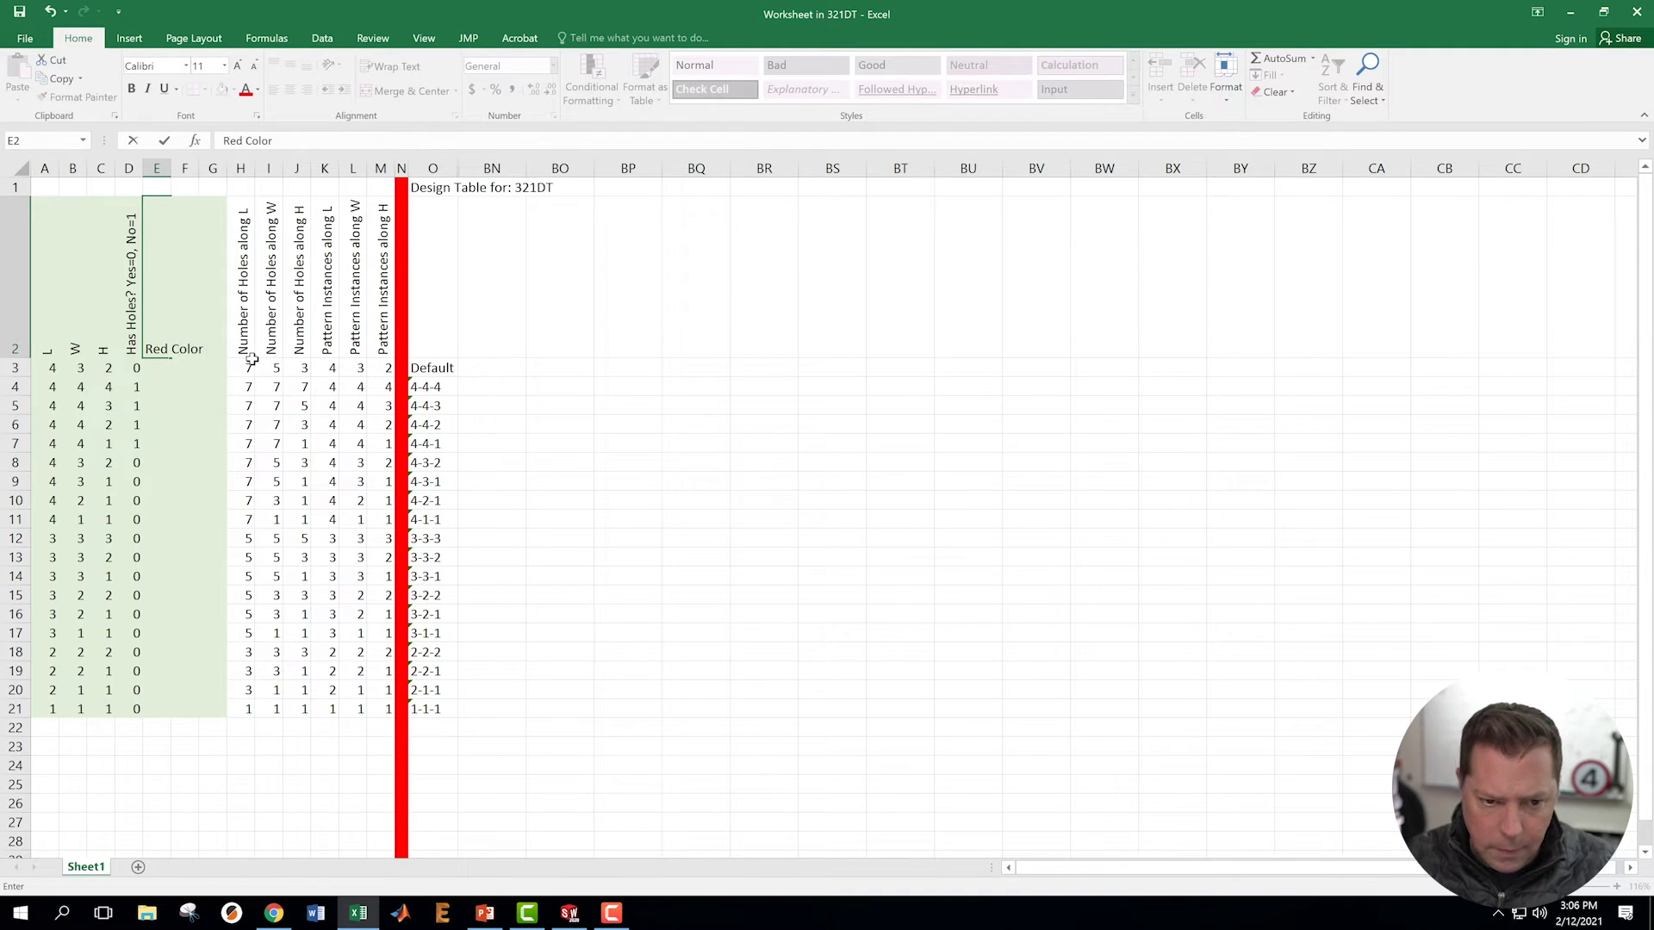
{"action": "key", "text": "ctrl+Return"}
{"action": "key", "text": "Right"}
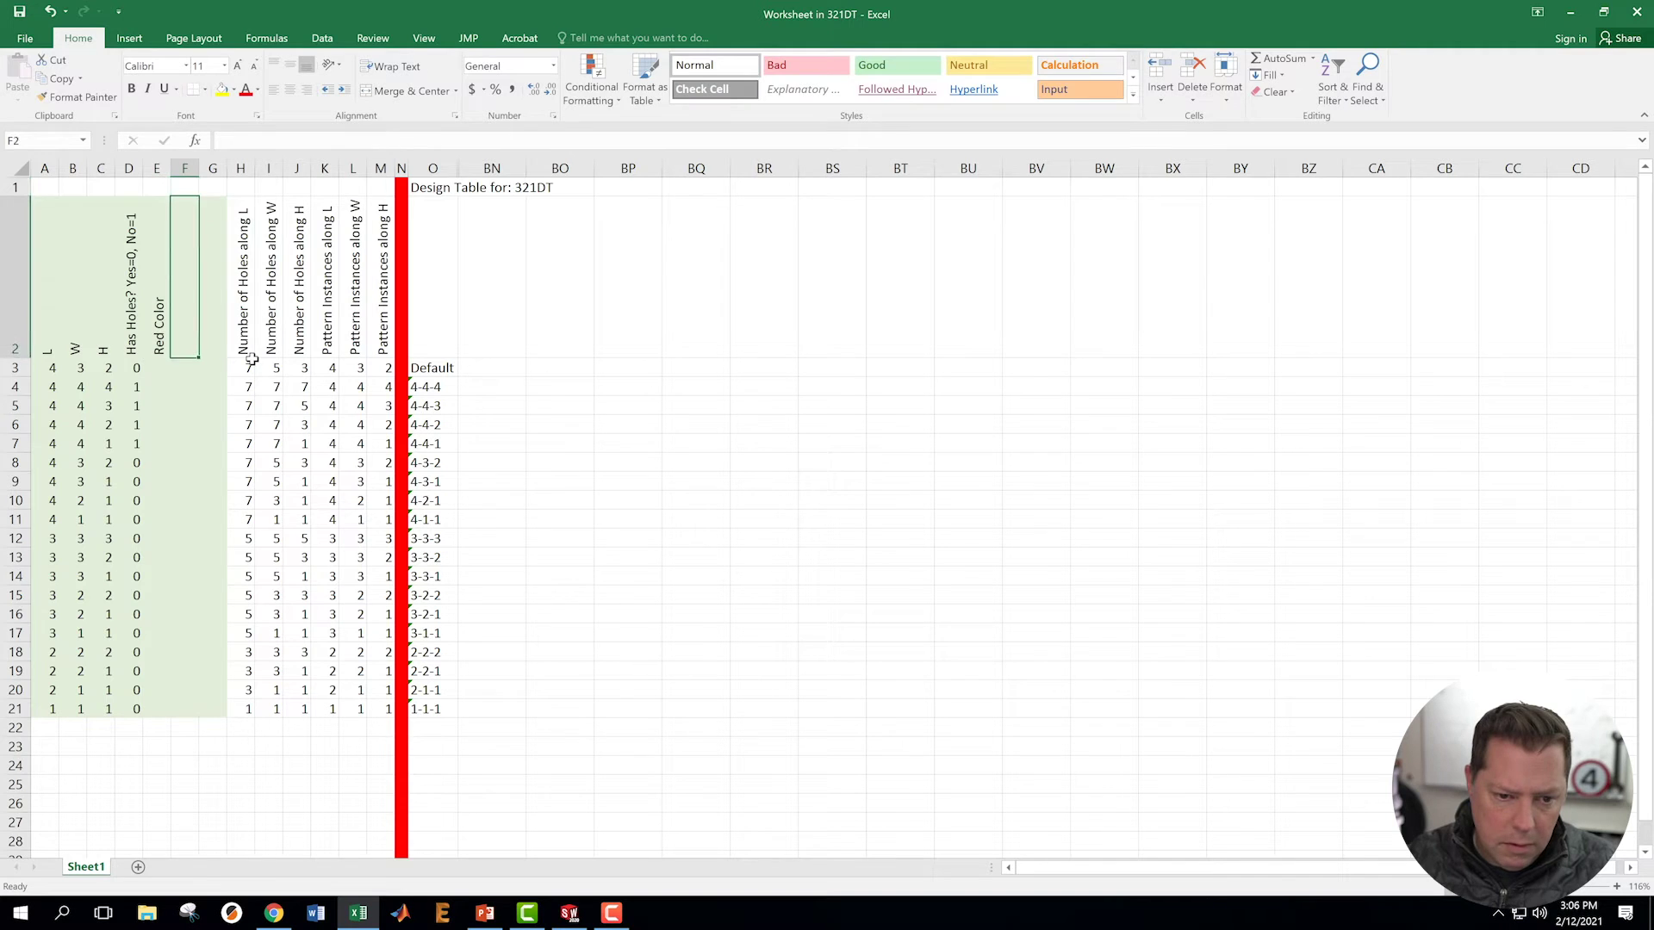
{"action": "type", "text": "Green Color"}
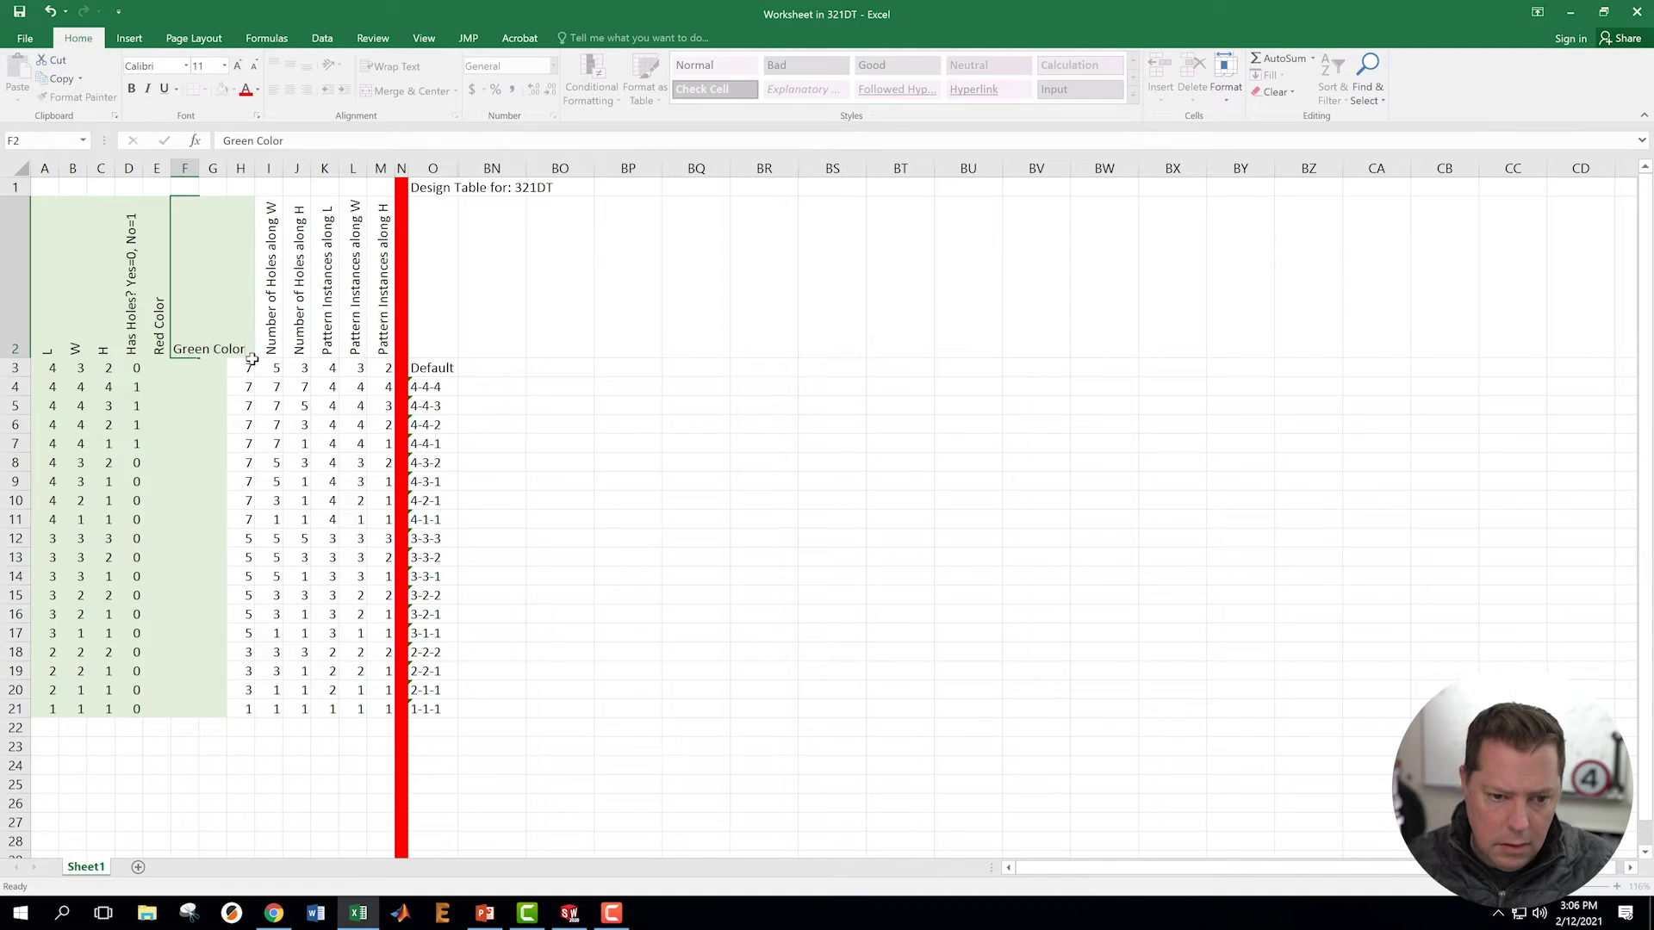
{"action": "key", "text": "ctrl+Return"}
{"action": "key", "text": "Right"}
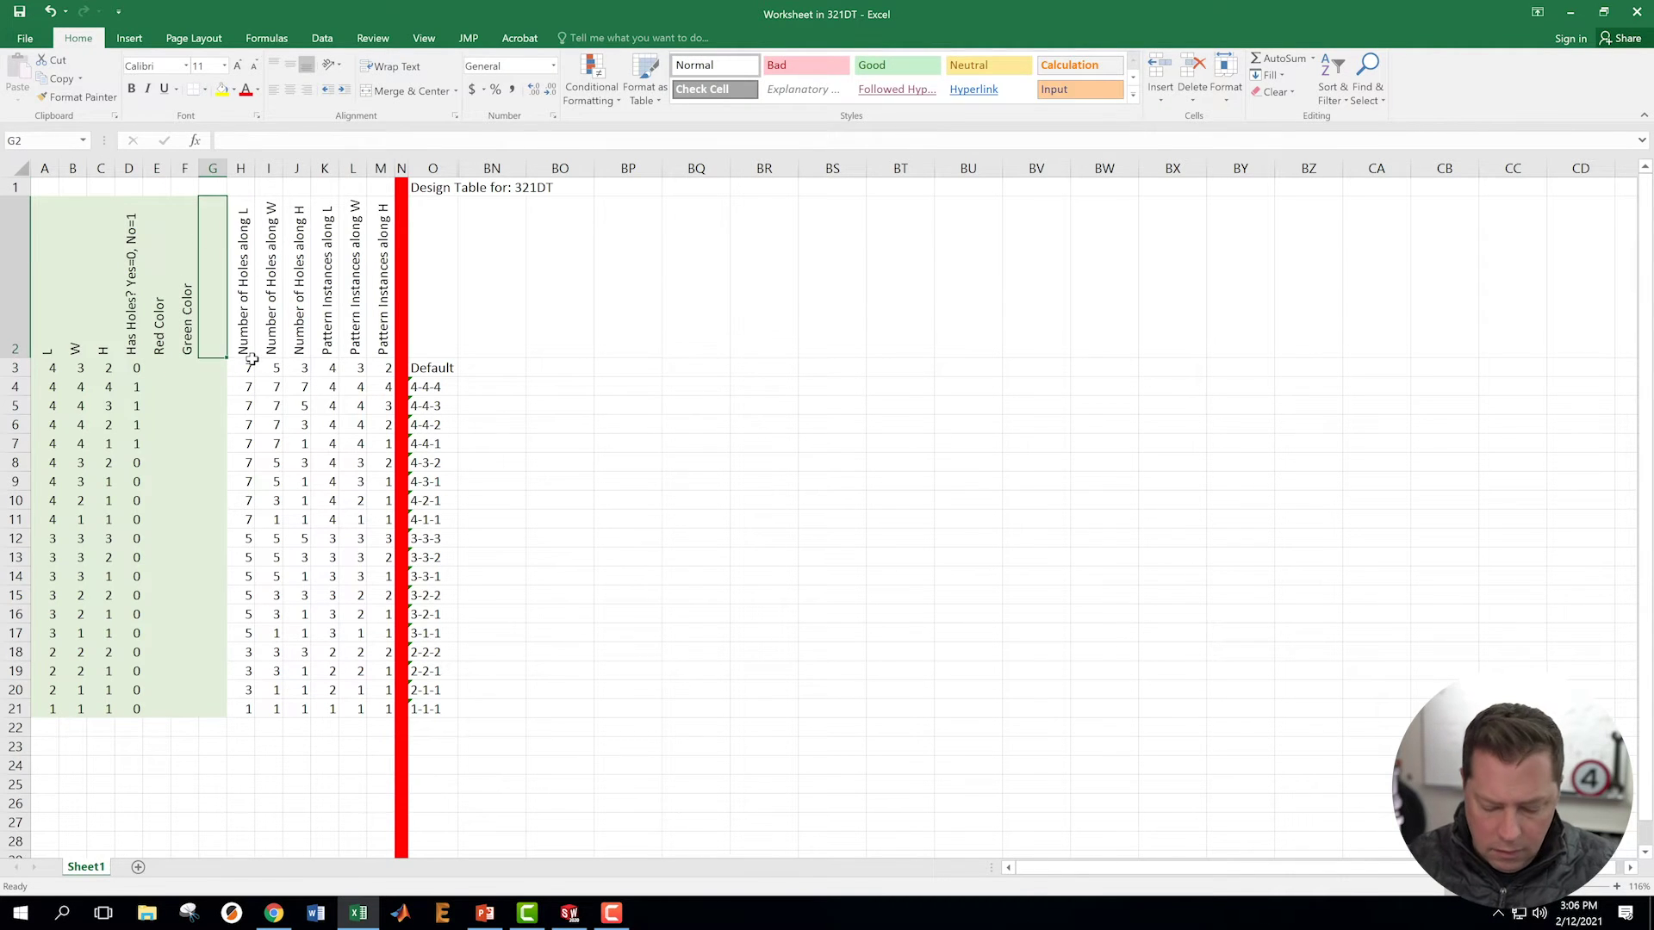
{"action": "type", "text": "Blue Colro"}
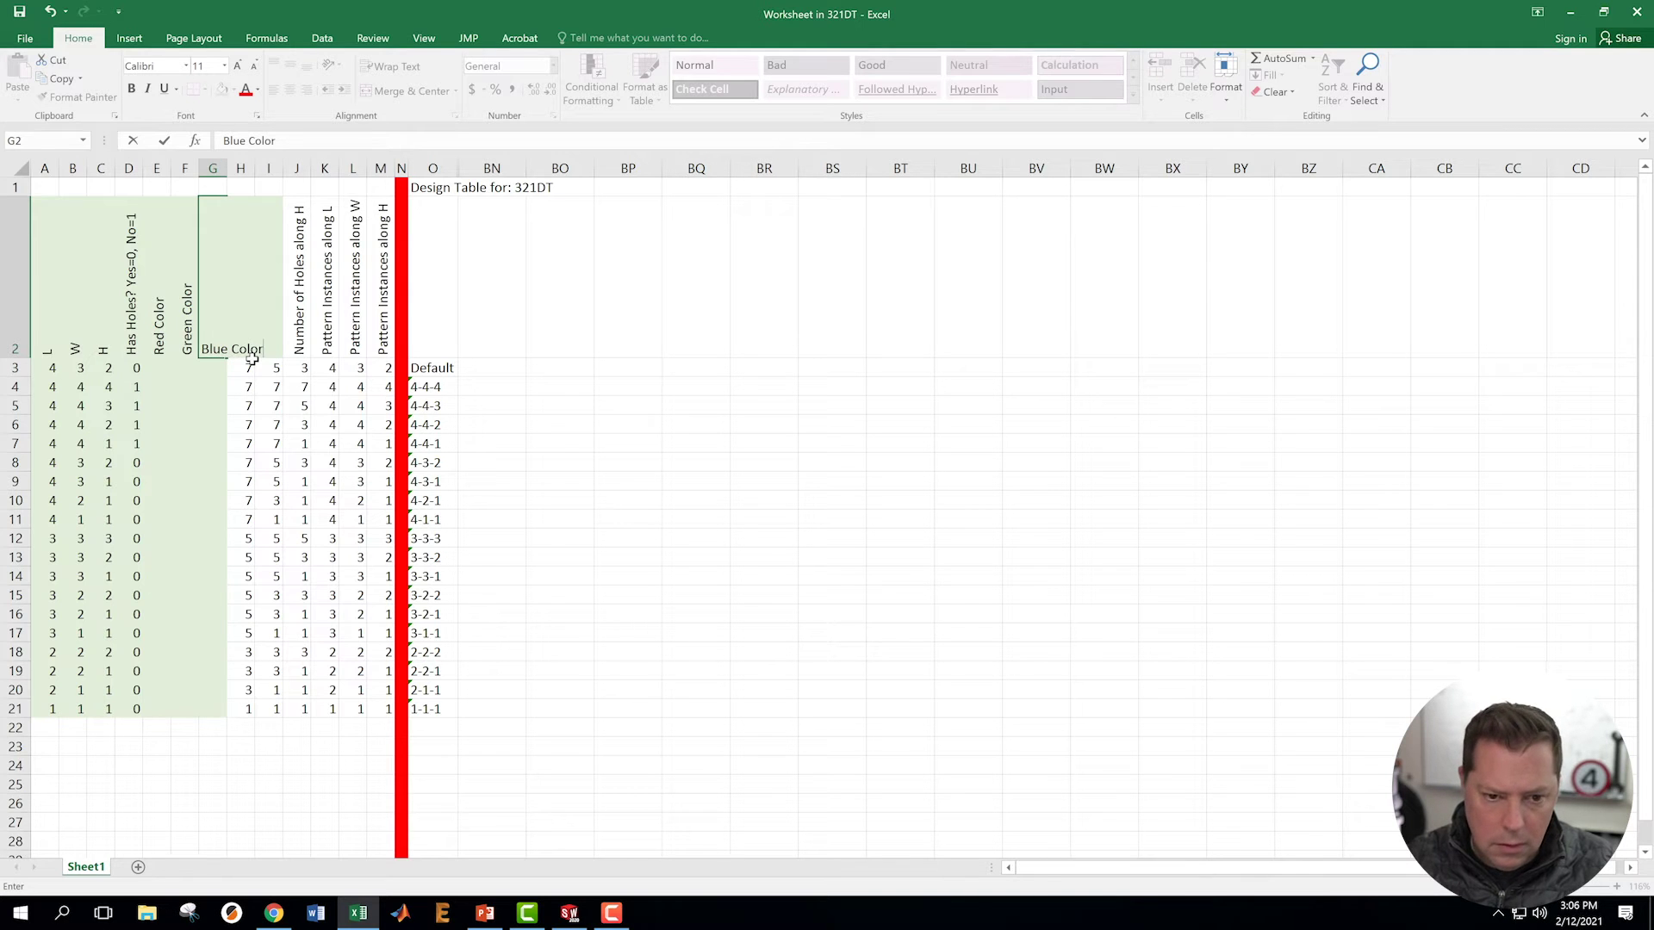
{"action": "key", "text": "Return"}
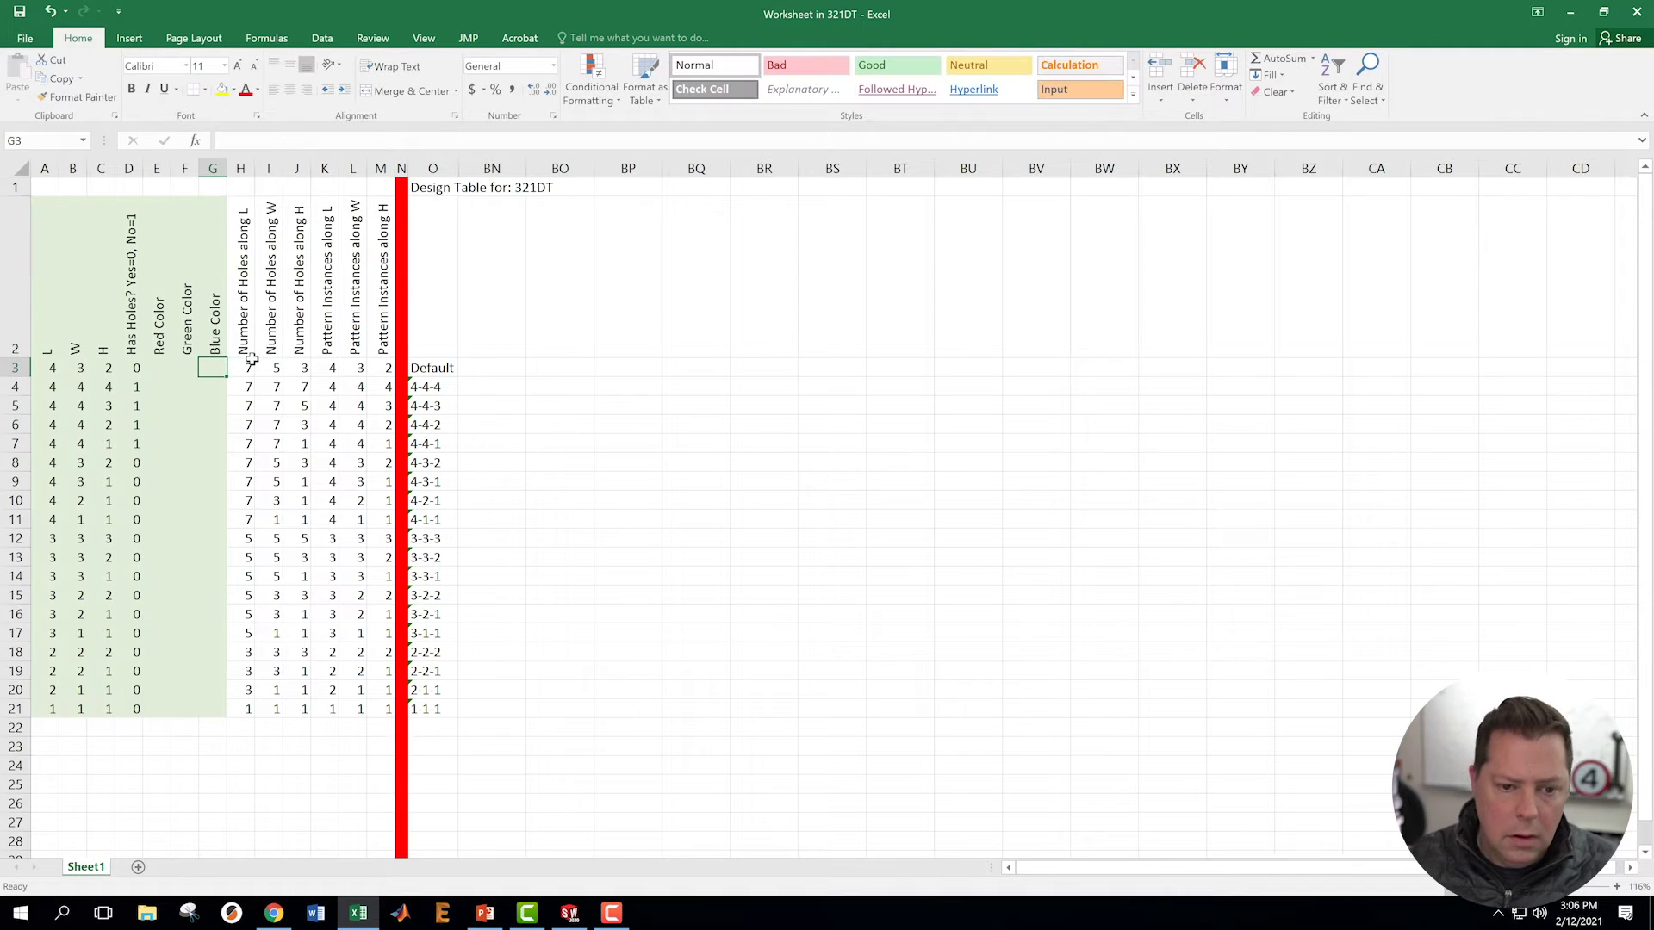
Fill the Default configuration's red, green and blue color values with 0, 255 and 255.
{"action": "left_click", "coordinate": [166, 371]}
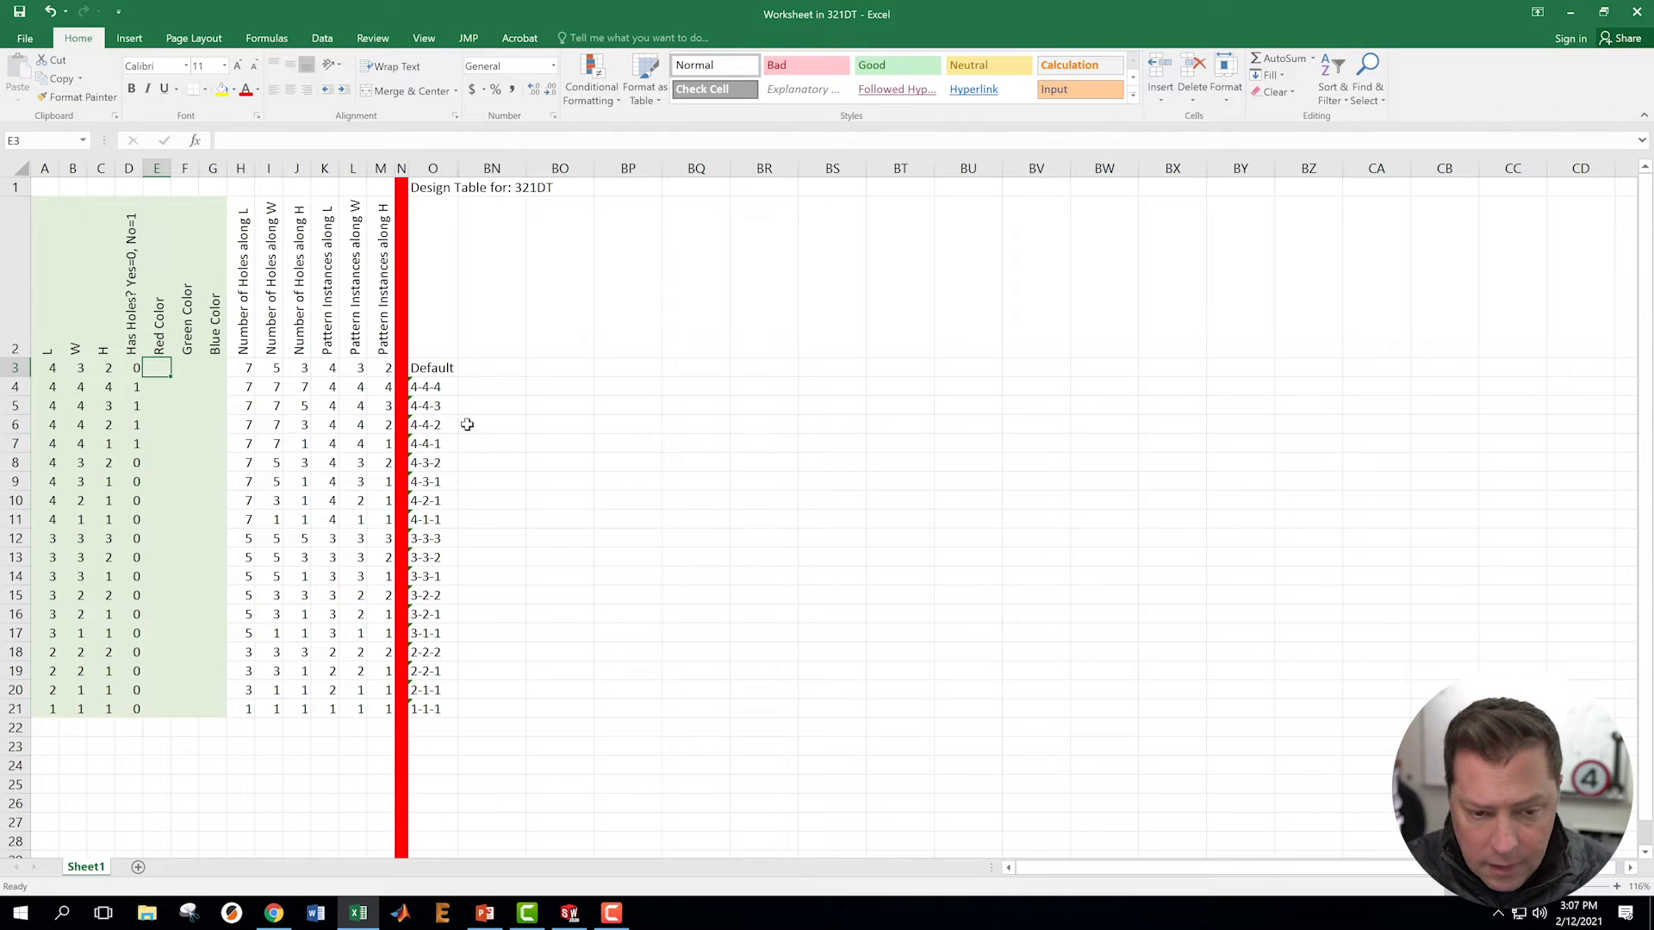
{"action": "type", "text": "1"}
{"action": "key", "text": "Tab"}
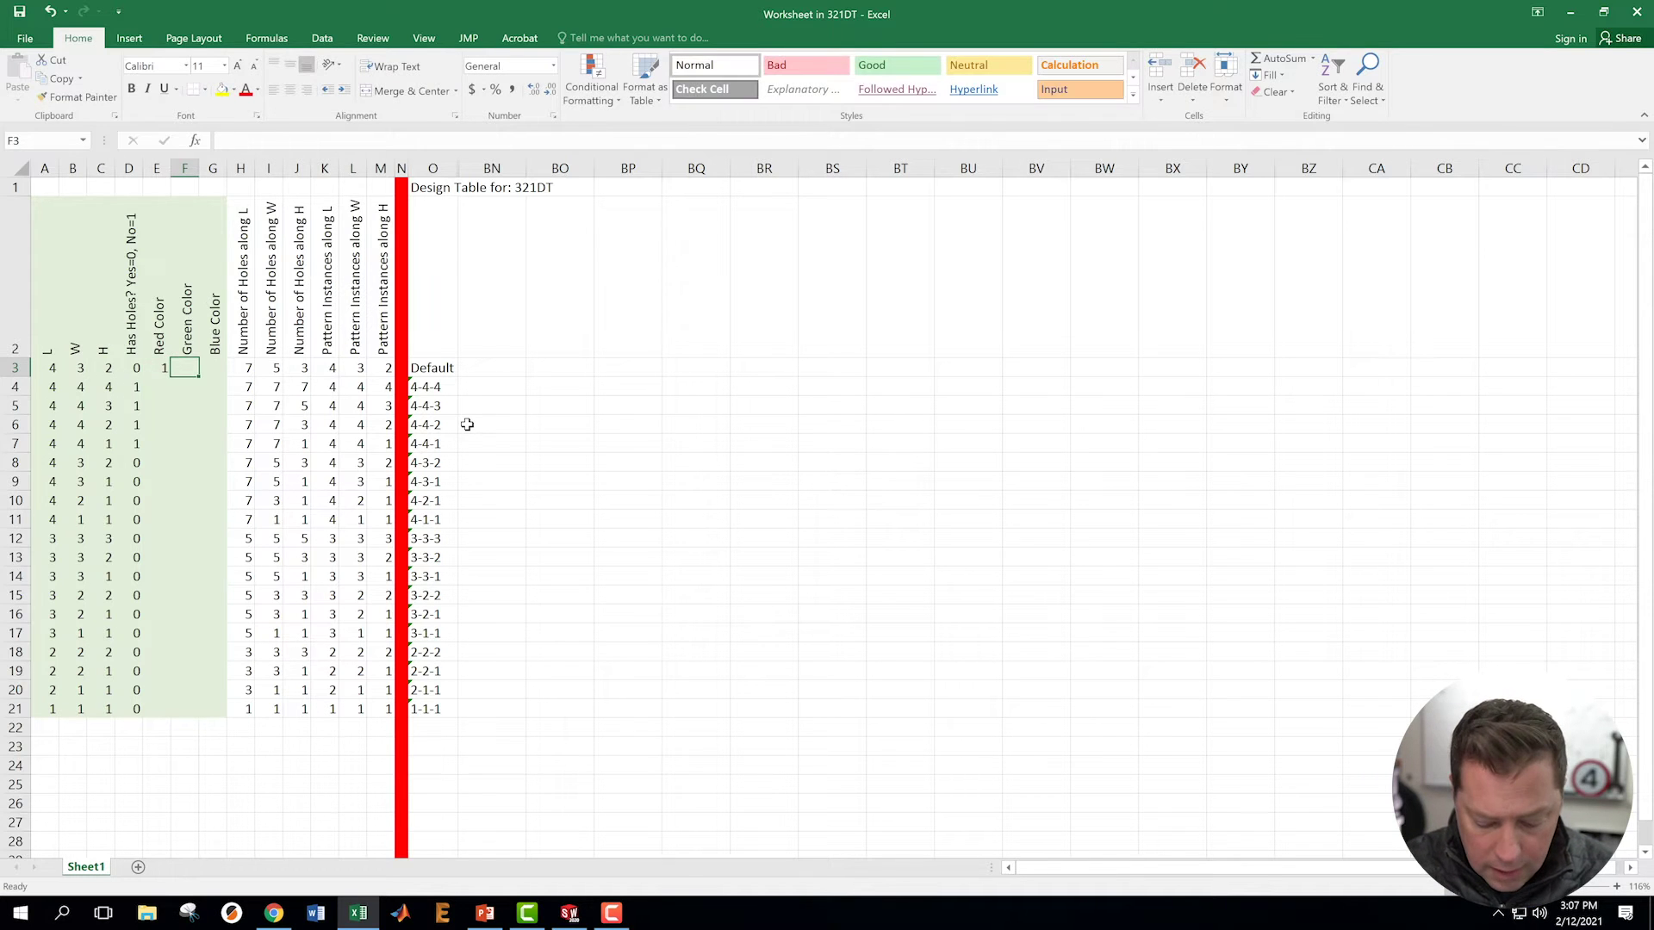
{"action": "type", "text": "255"}
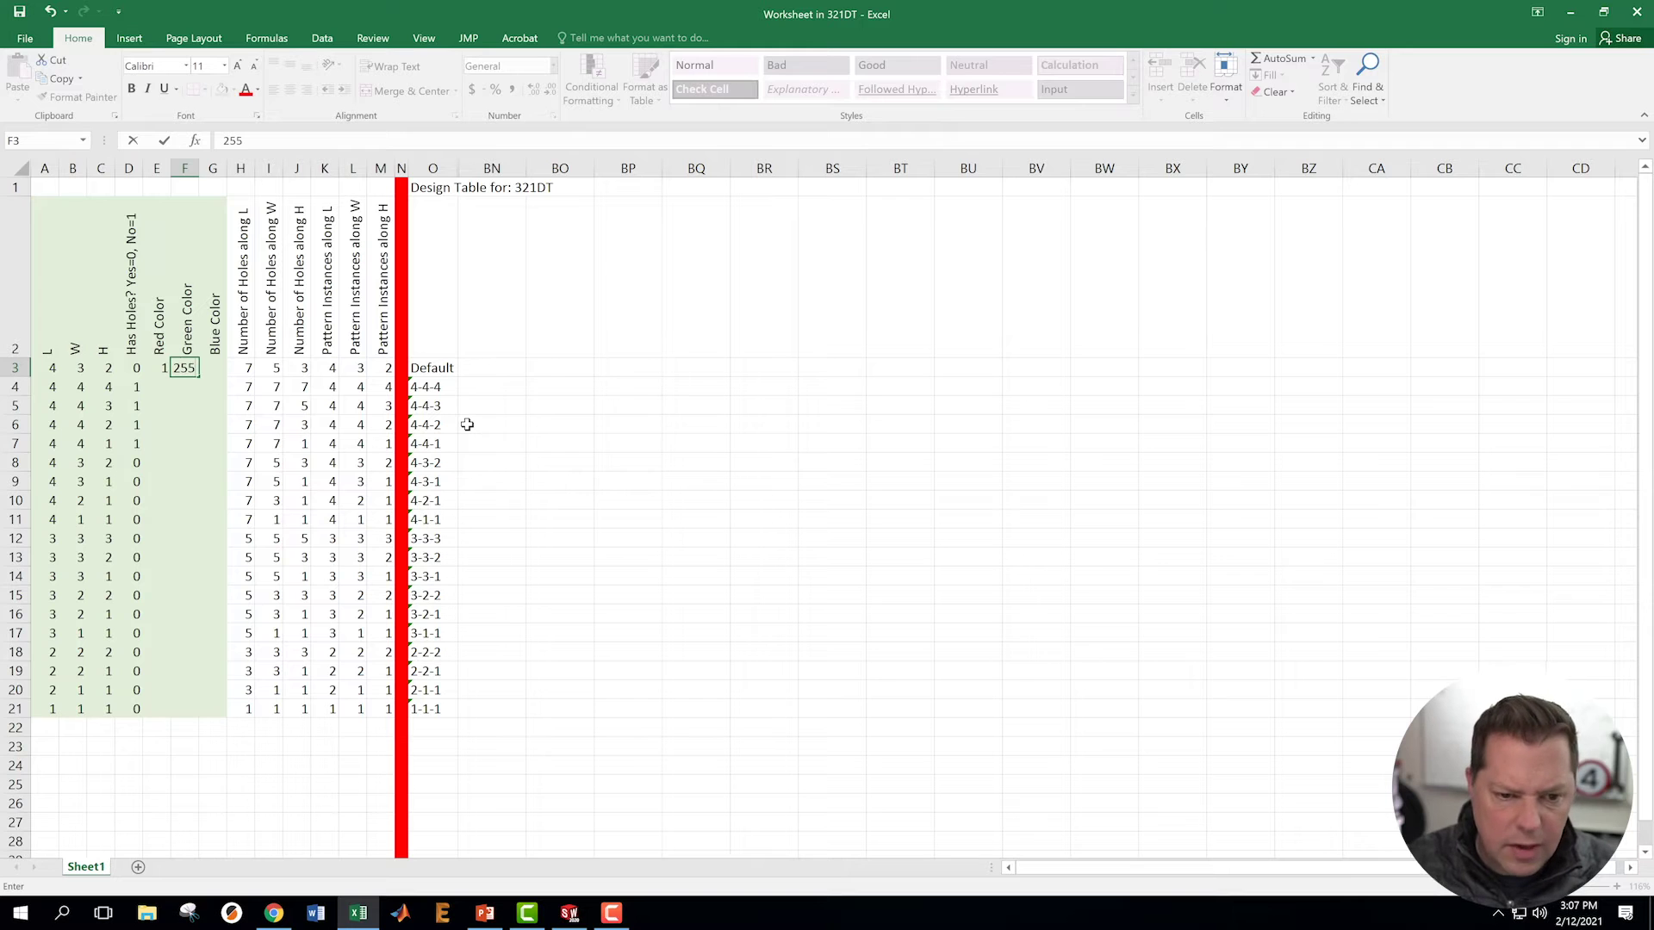
{"action": "key", "text": "shift+Tab"}
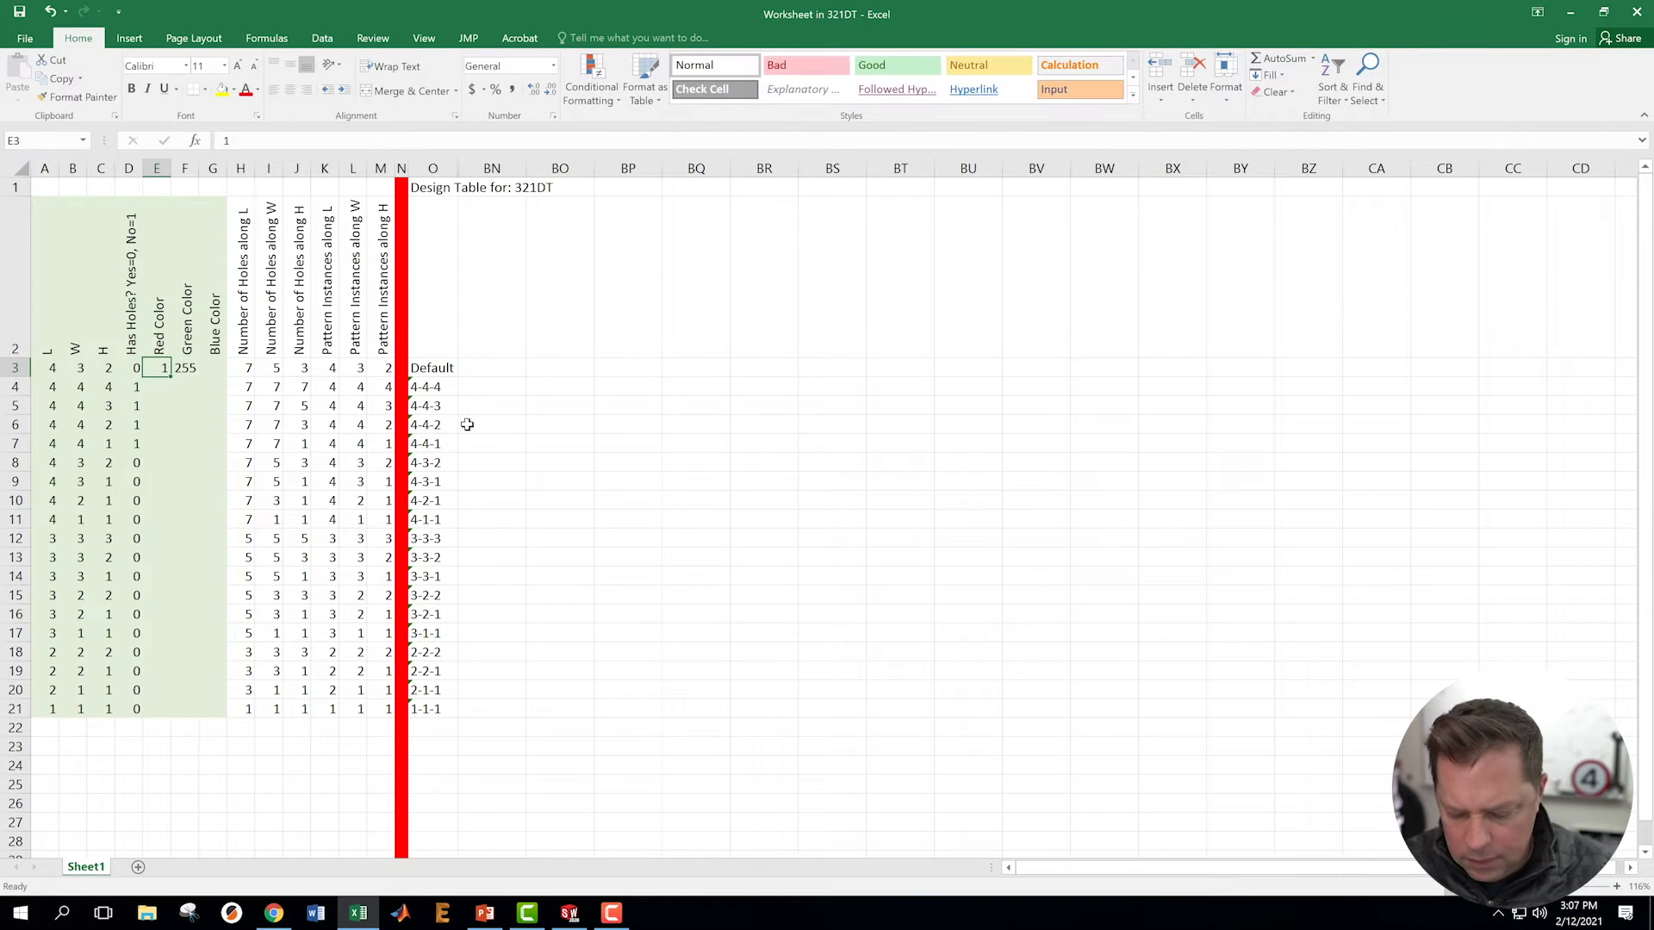
{"action": "type", "text": "0"}
{"action": "key", "text": "Tab"}
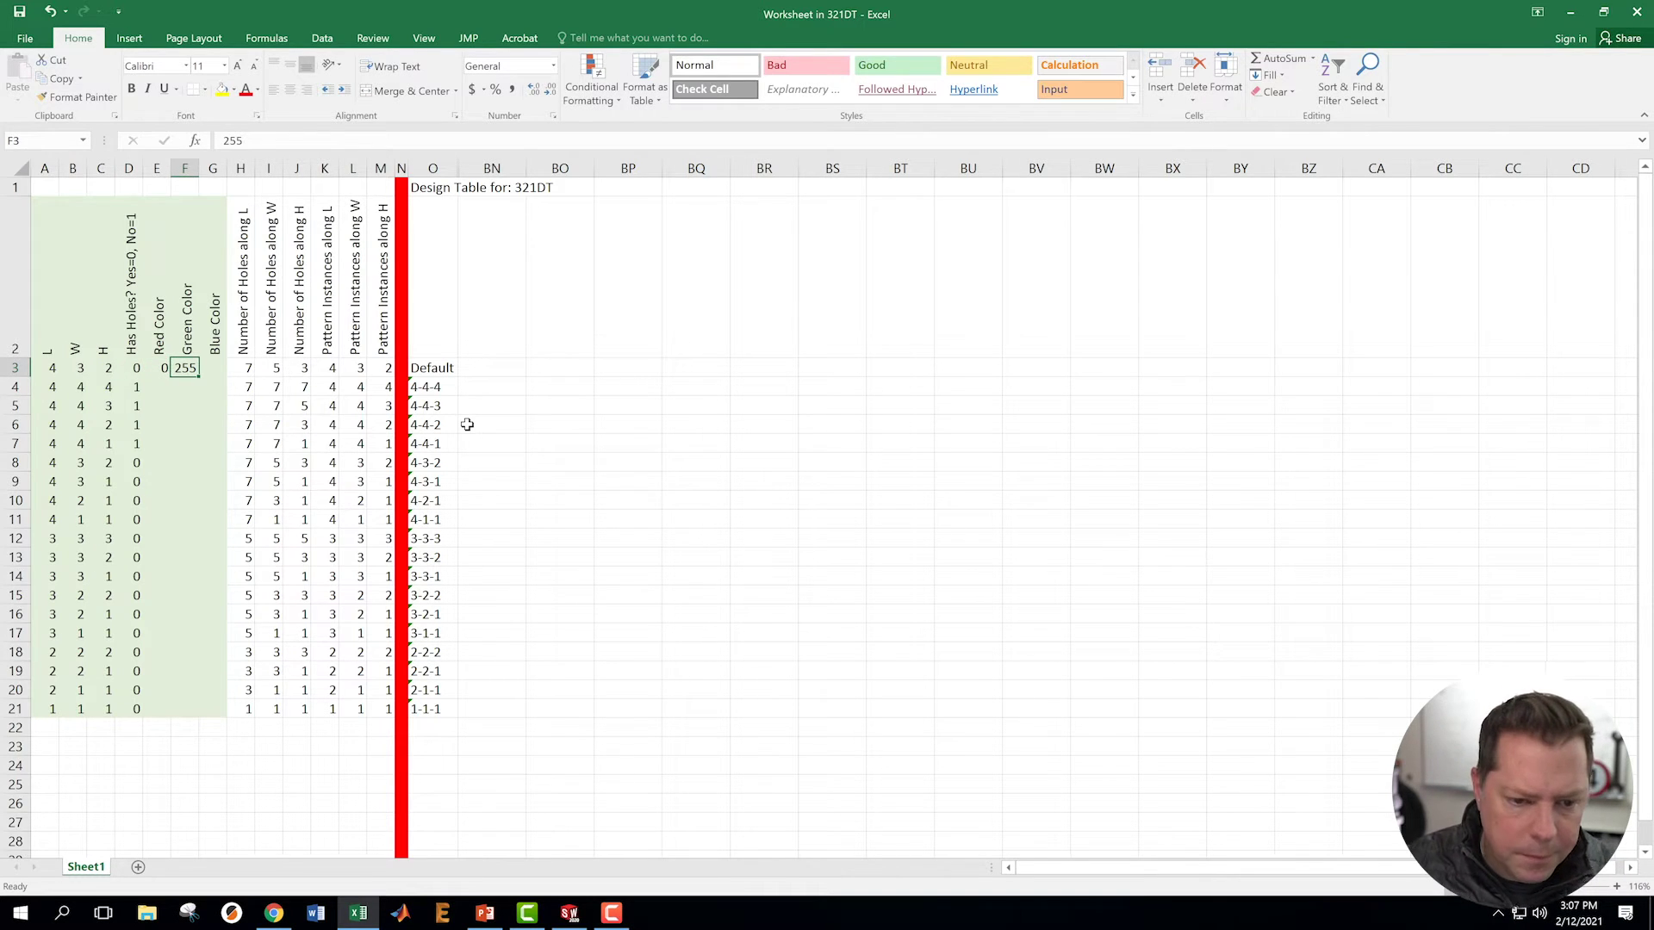
{"action": "key", "text": "Tab"}
{"action": "type", "text": "2"}
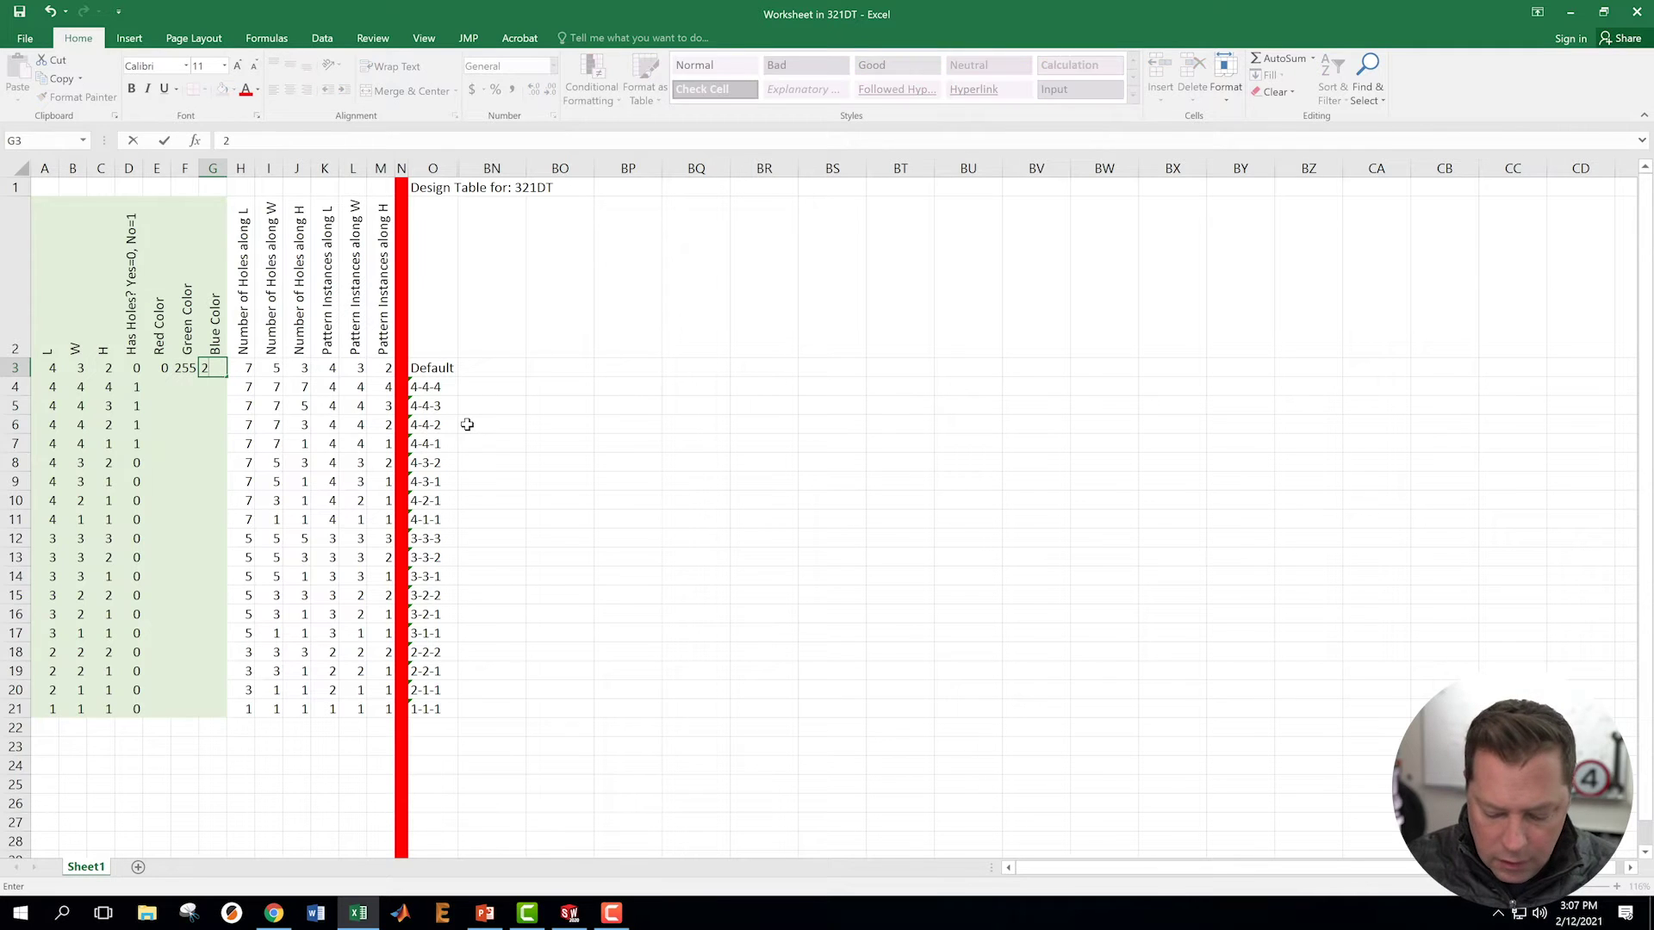
{"action": "type", "text": "55"}
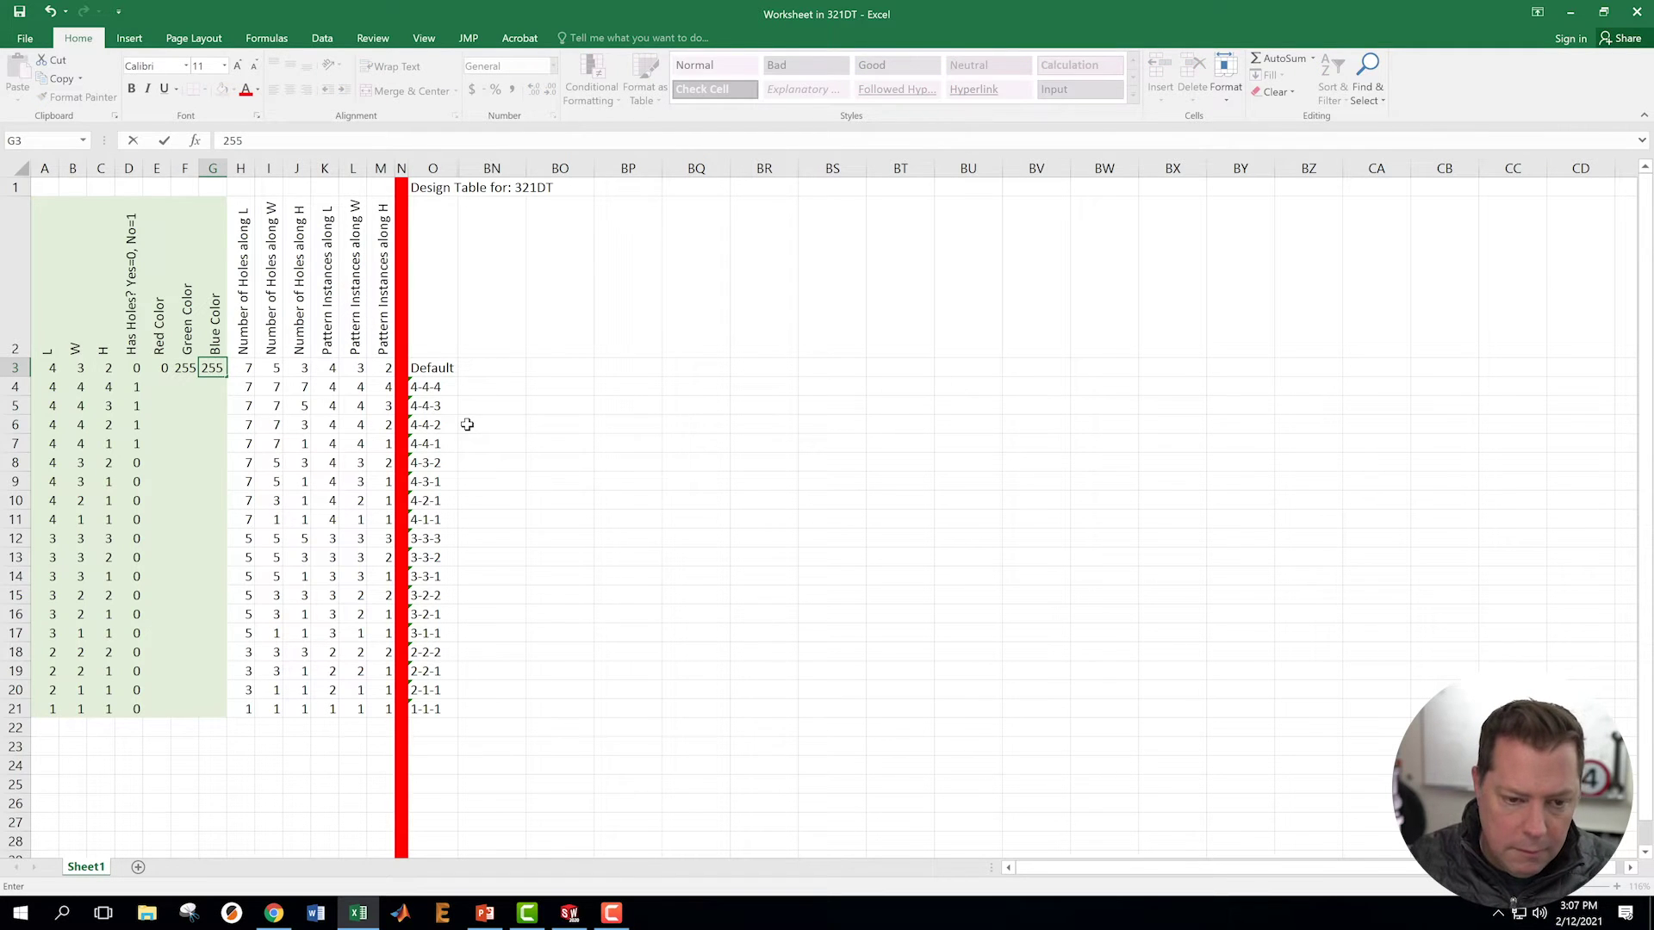
{"action": "key", "text": "Left"}
Change the Default configuration's red color value to 255.
{"action": "key", "text": "Left"}
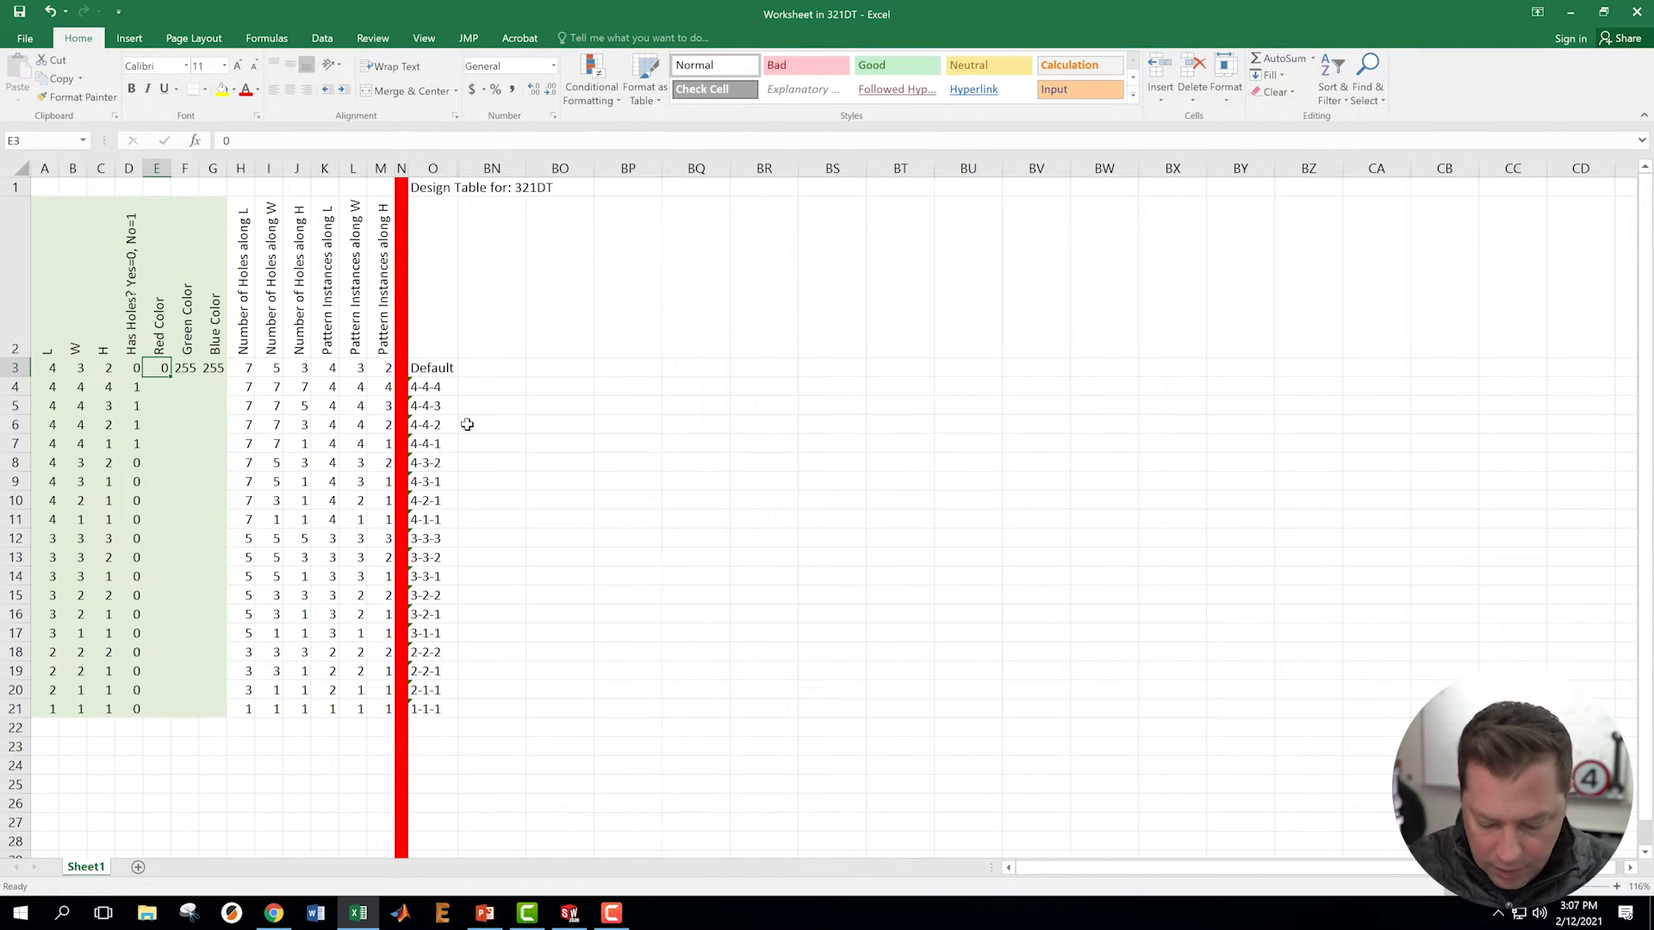
{"action": "type", "text": "255"}
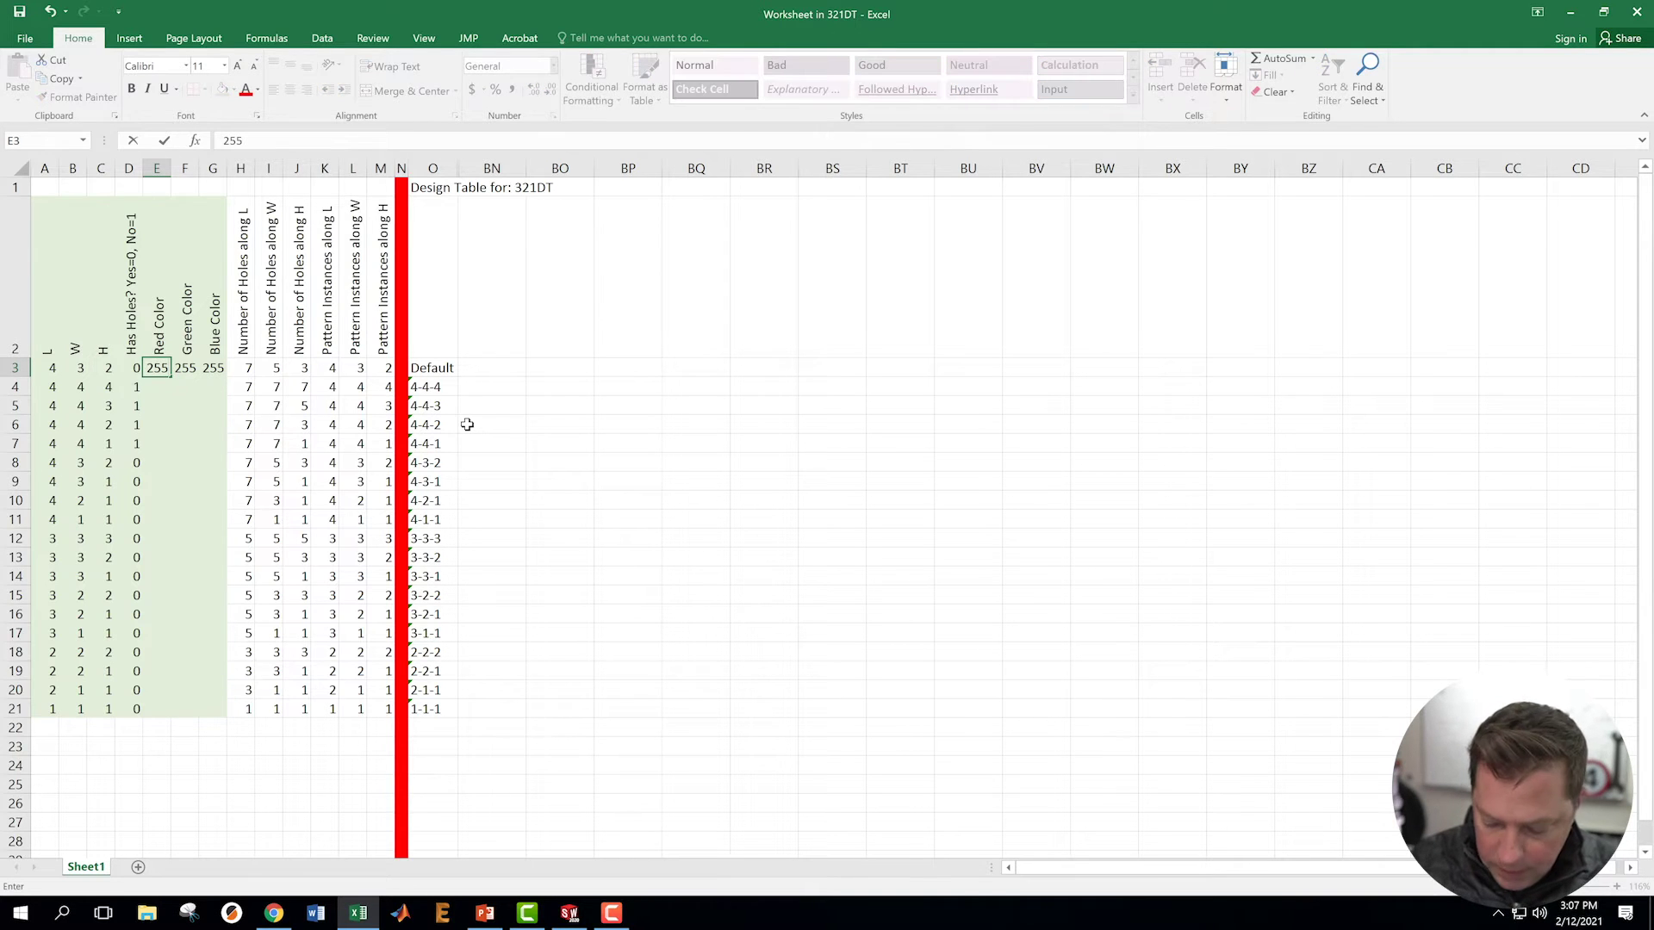
{"action": "key", "text": "Return"}
{"action": "key", "text": "Up"}
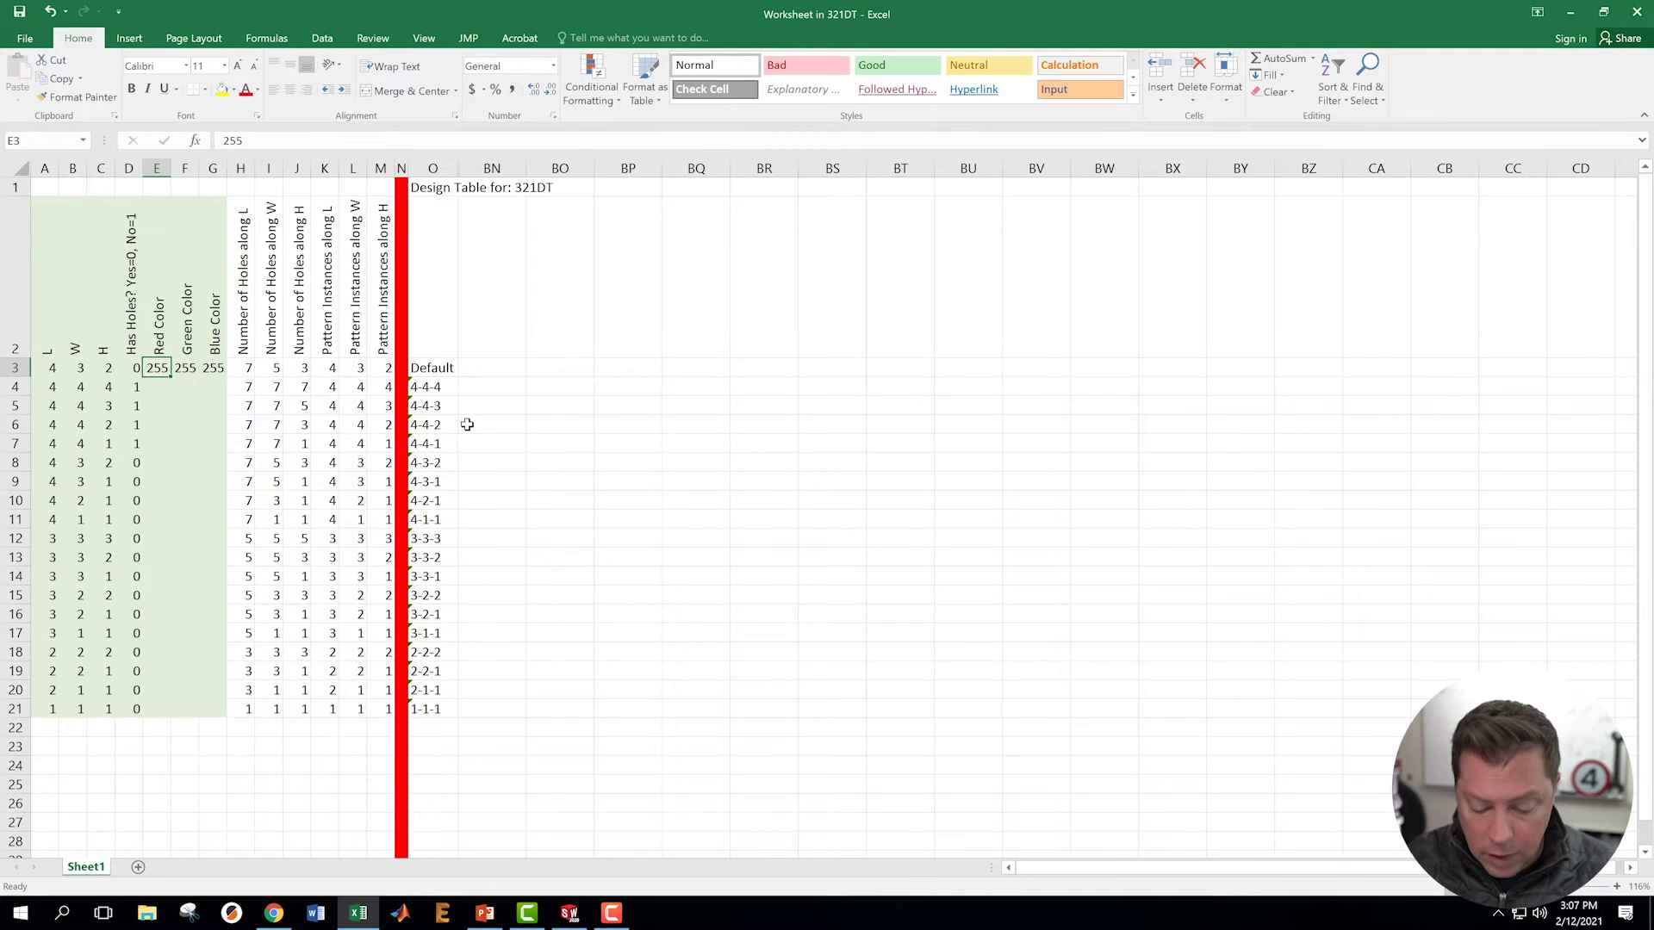
Set the Default configuration's red, green and blue color values to 200 each.
{"action": "type", "text": "200"}
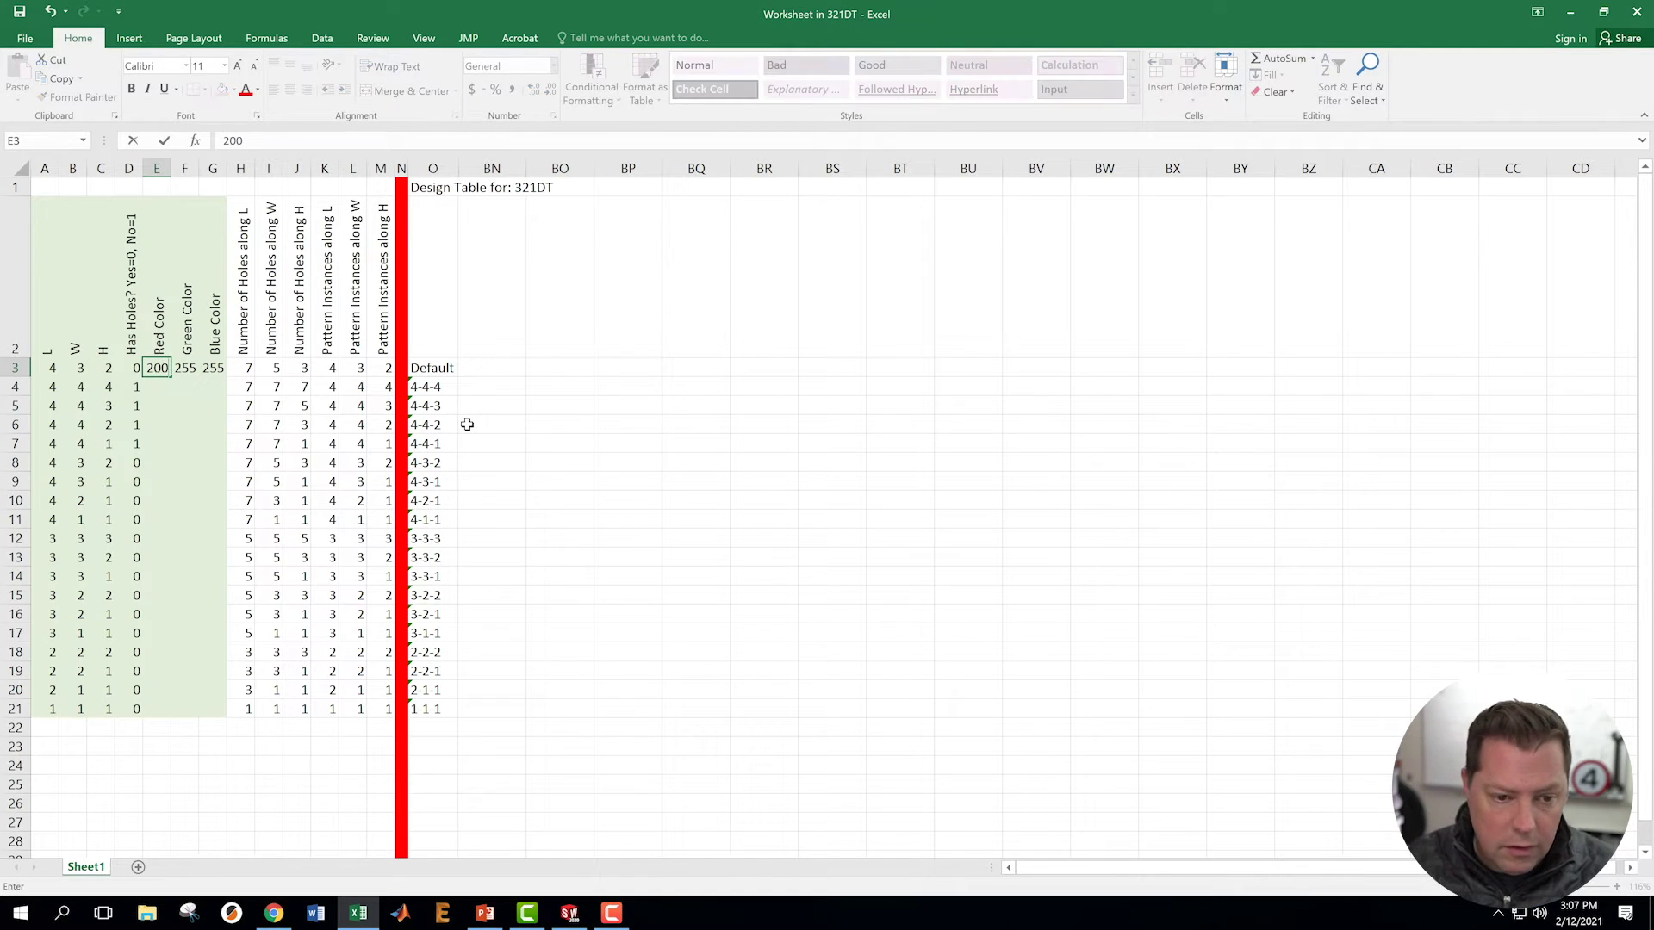
{"action": "key", "text": "Right"}
{"action": "type", "text": "200"}
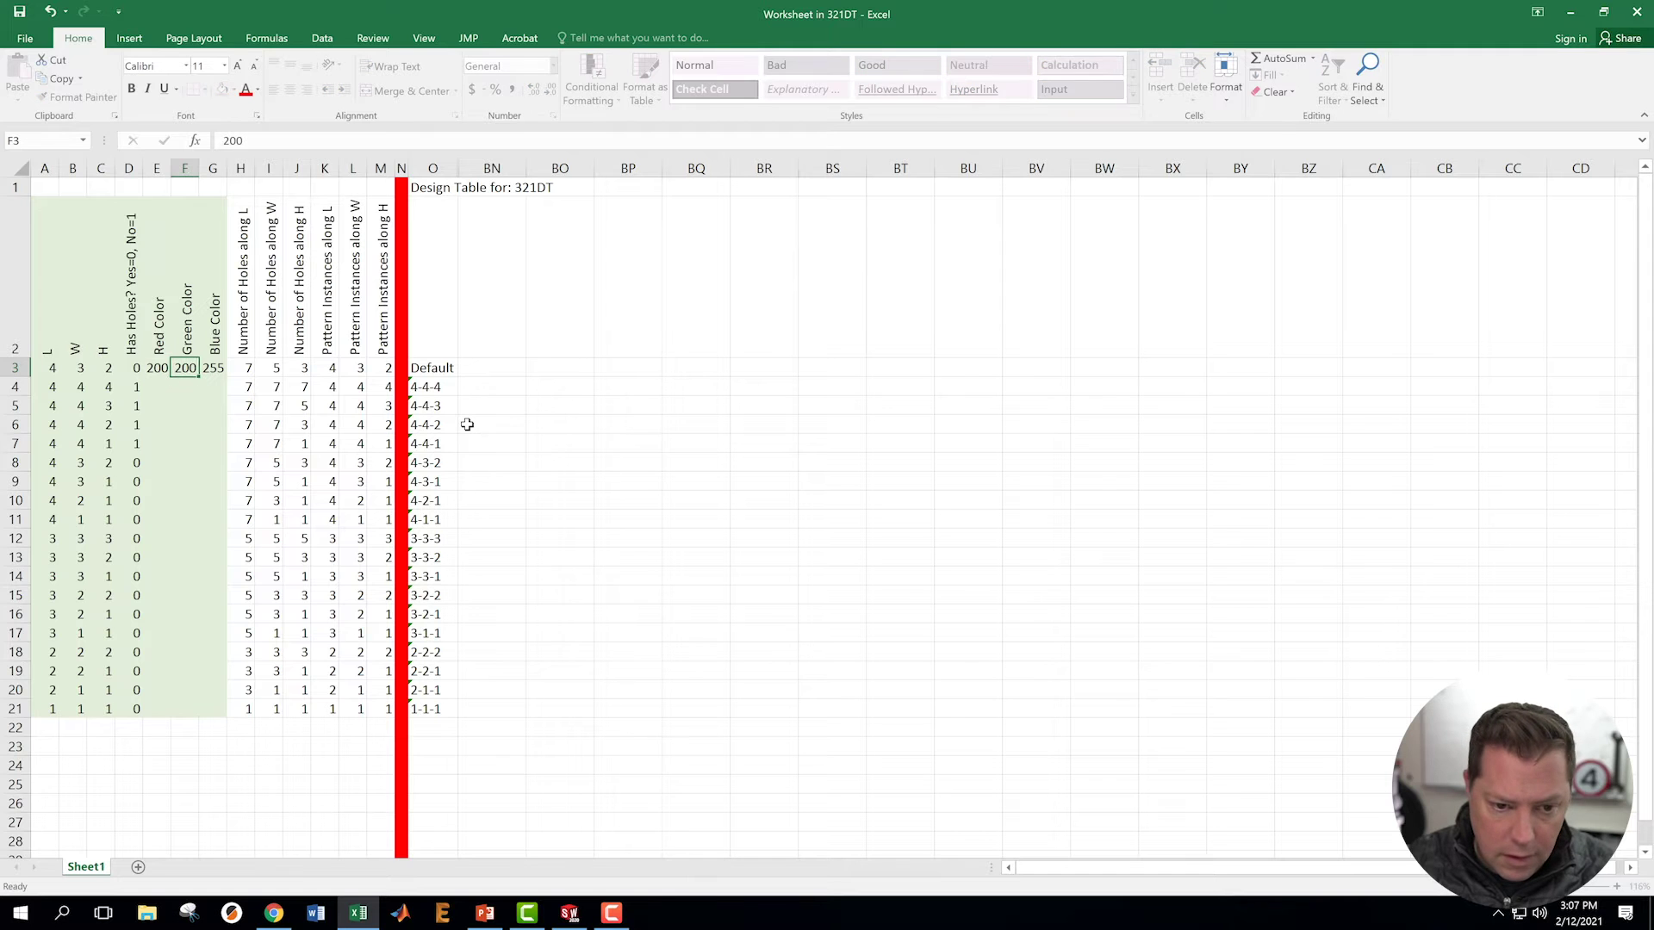
{"action": "key", "text": "Right"}
{"action": "type", "text": "200"}
{"action": "key", "text": "Return"}
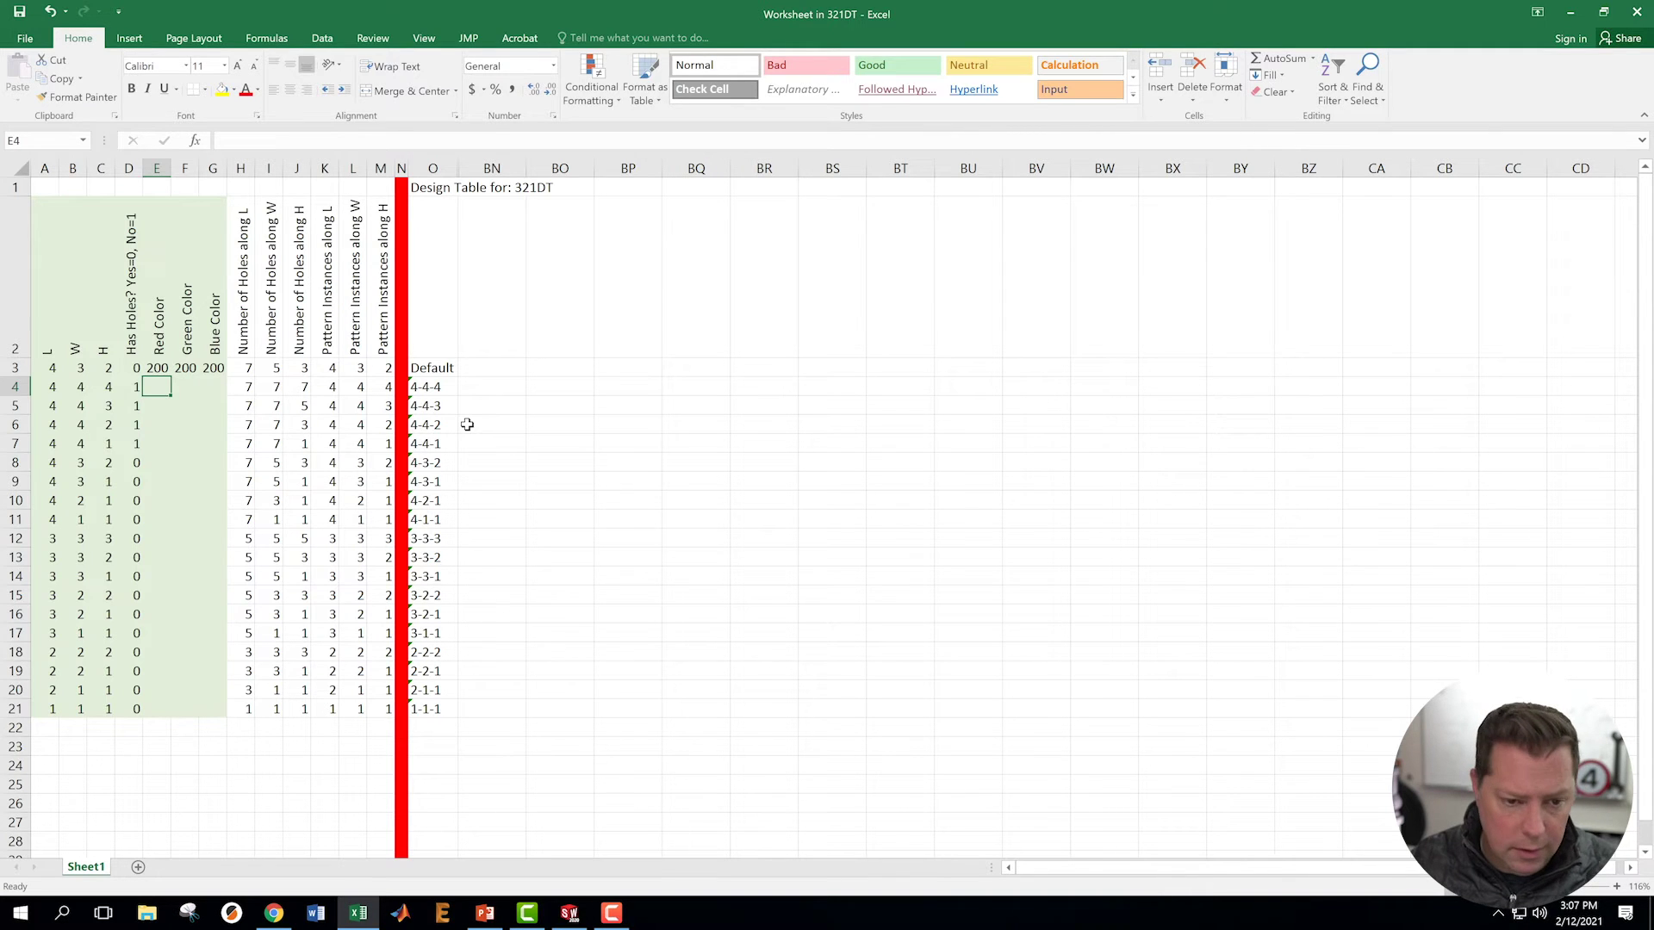
Fill the Red Color column for configurations 4-4-4 through 1-1-1 with values descending from 190 to 20 in steps of 10.
{"action": "type", "text": "190 180 170 160 150 140 130 120 110 100 90 80 70 60 50 40 30 20"}
Enter Green Color values down F4:F21: 30, 20, 90, 100, 110, 213, 76, 92, 1, 245, 200, 18, 34, 87, 5, 129, 250, 255.
{"action": "left_click", "coordinate": [184, 387]}
{"action": "type", "text": "30 20 90 100 110 213 76 92 1 245 200 18 34 87 5 129 250 255"}
Enter Blue Color values down G4:G21: 220, 200, 30, 20, 80, 32, 206, 212, 111, 67, 21, 98, 104, 147, 55, 169, 99, 275.
{"action": "left_click", "coordinate": [213, 387]}
{"action": "type", "text": "220 "}
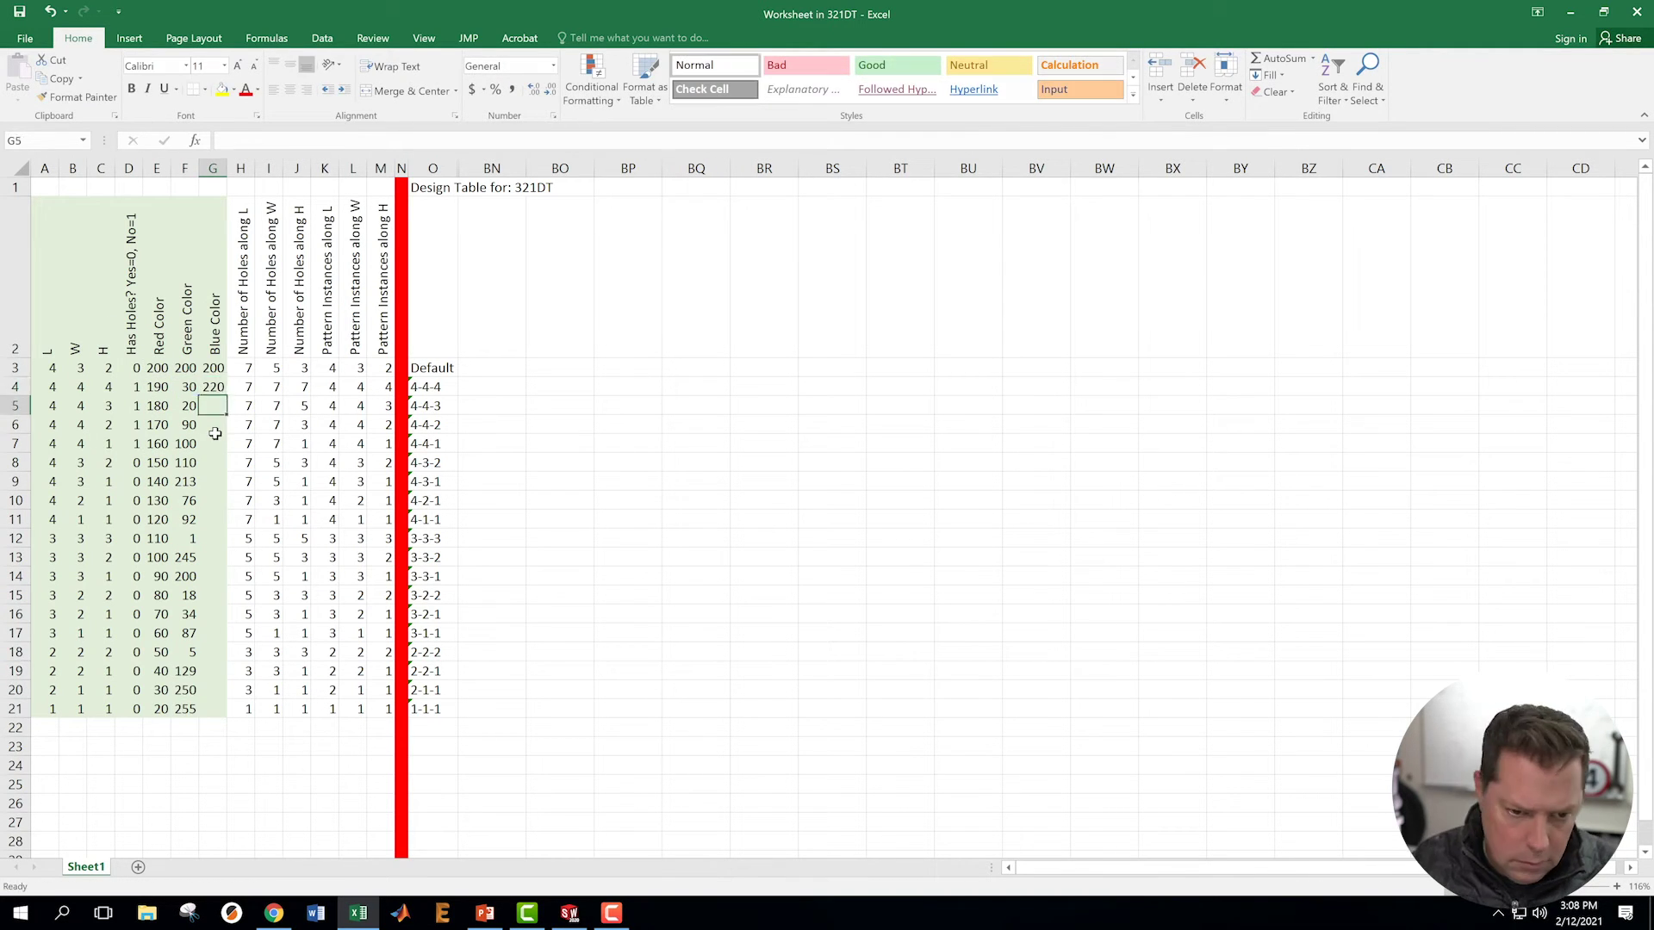
{"action": "type", "text": "200 30 20 80 32 206 212 111 67 21 98 104 147 55 169 99 275"}
{"action": "left_click", "coordinate": [266, 780]}
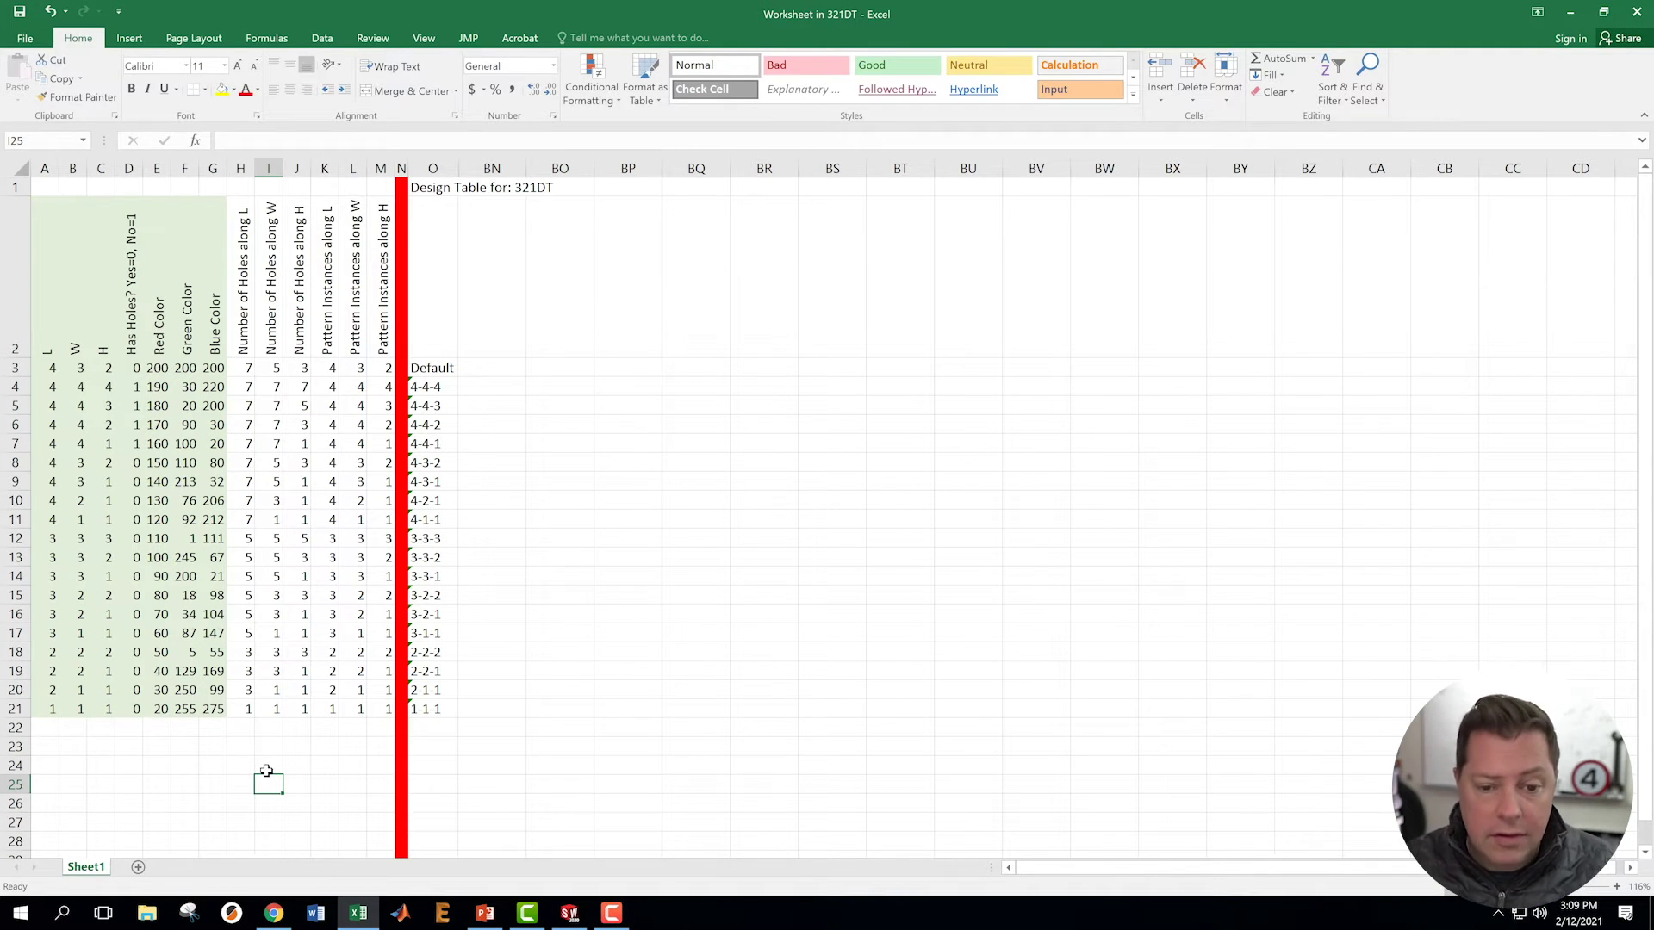
Enter the parameter header $color in cell BN2 beside the configuration names and select cell BN3.
{"action": "left_click", "coordinate": [535, 425]}
{"action": "left_click", "coordinate": [497, 353]}
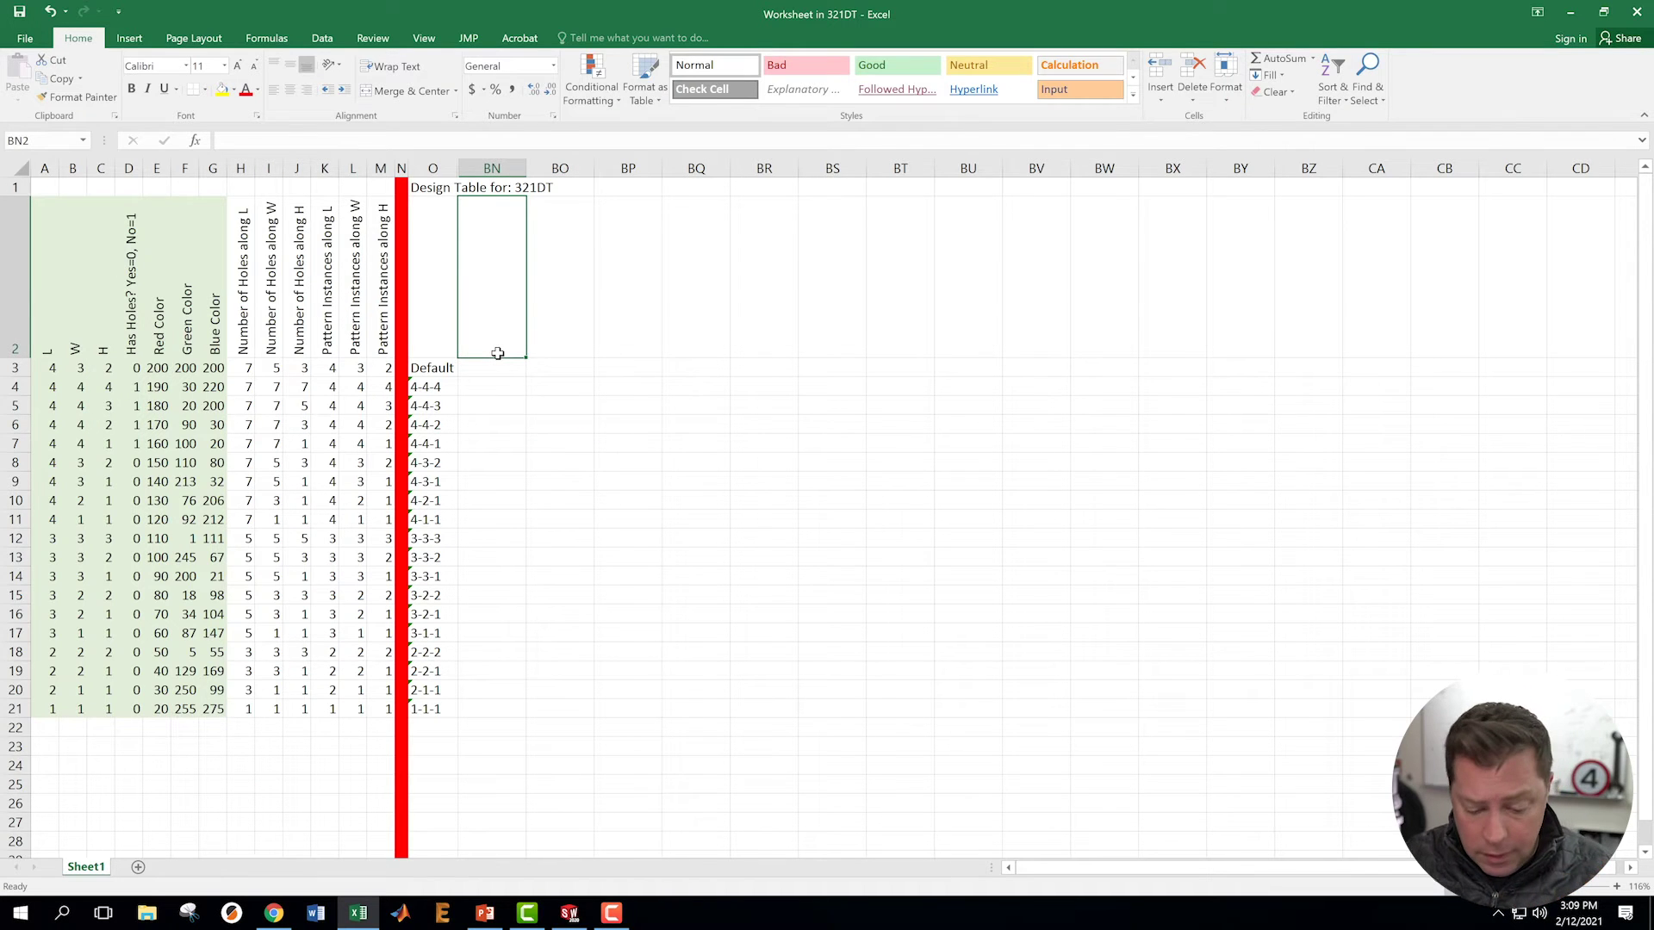
{"action": "type", "text": "$co"}
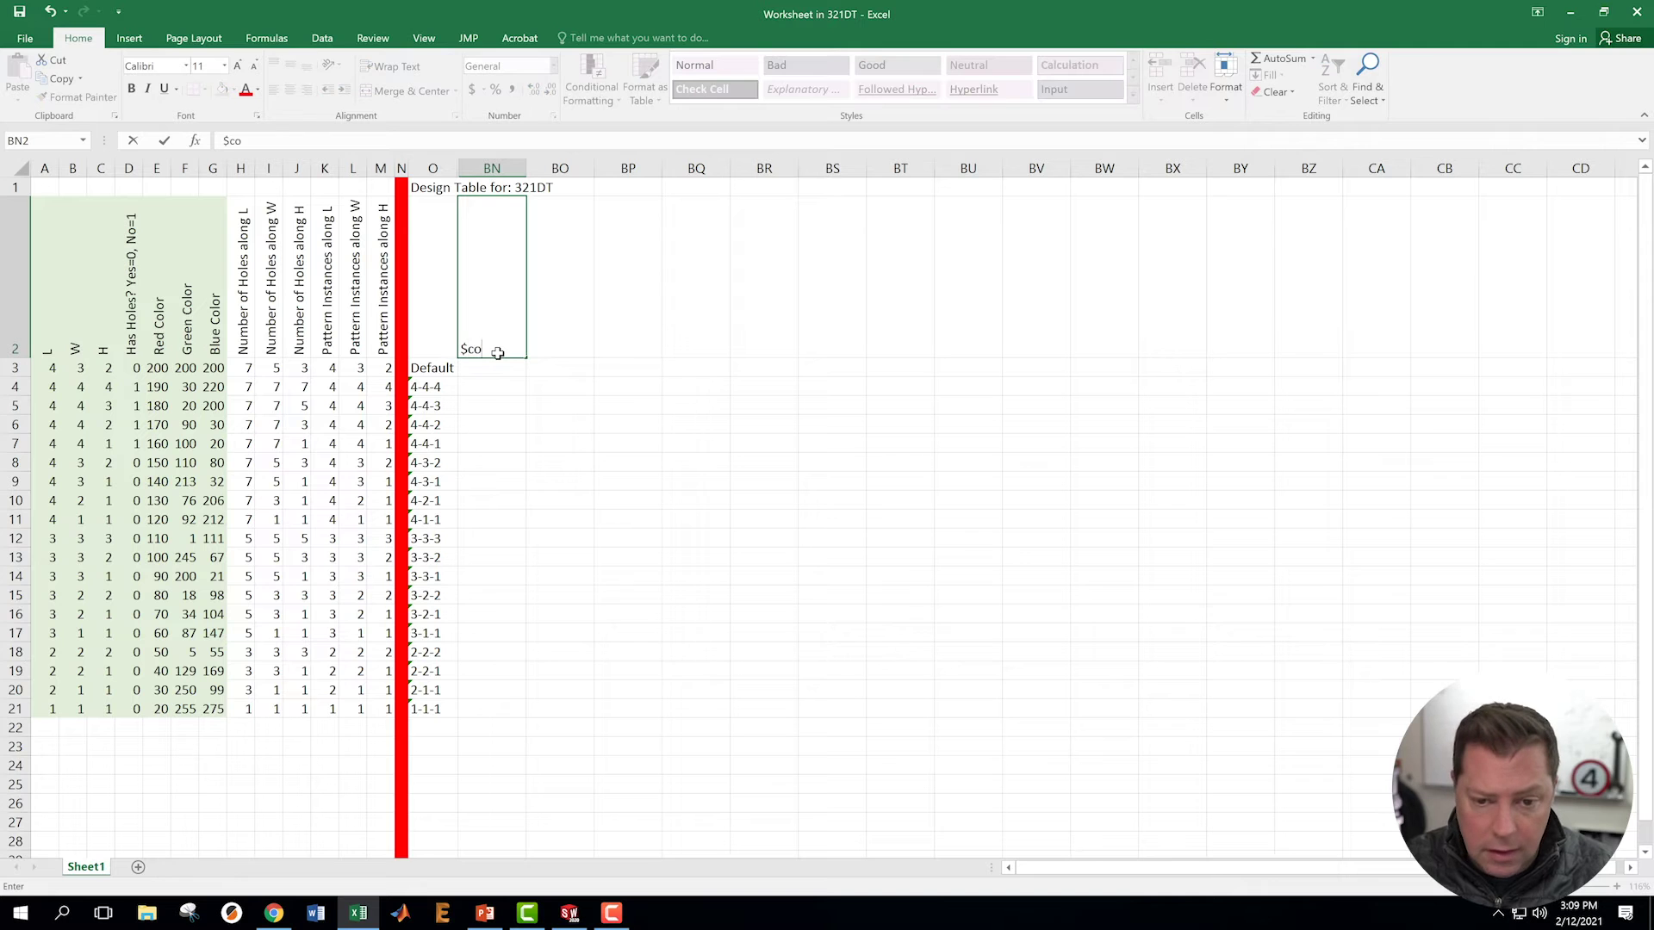
{"action": "type", "text": "lor"}
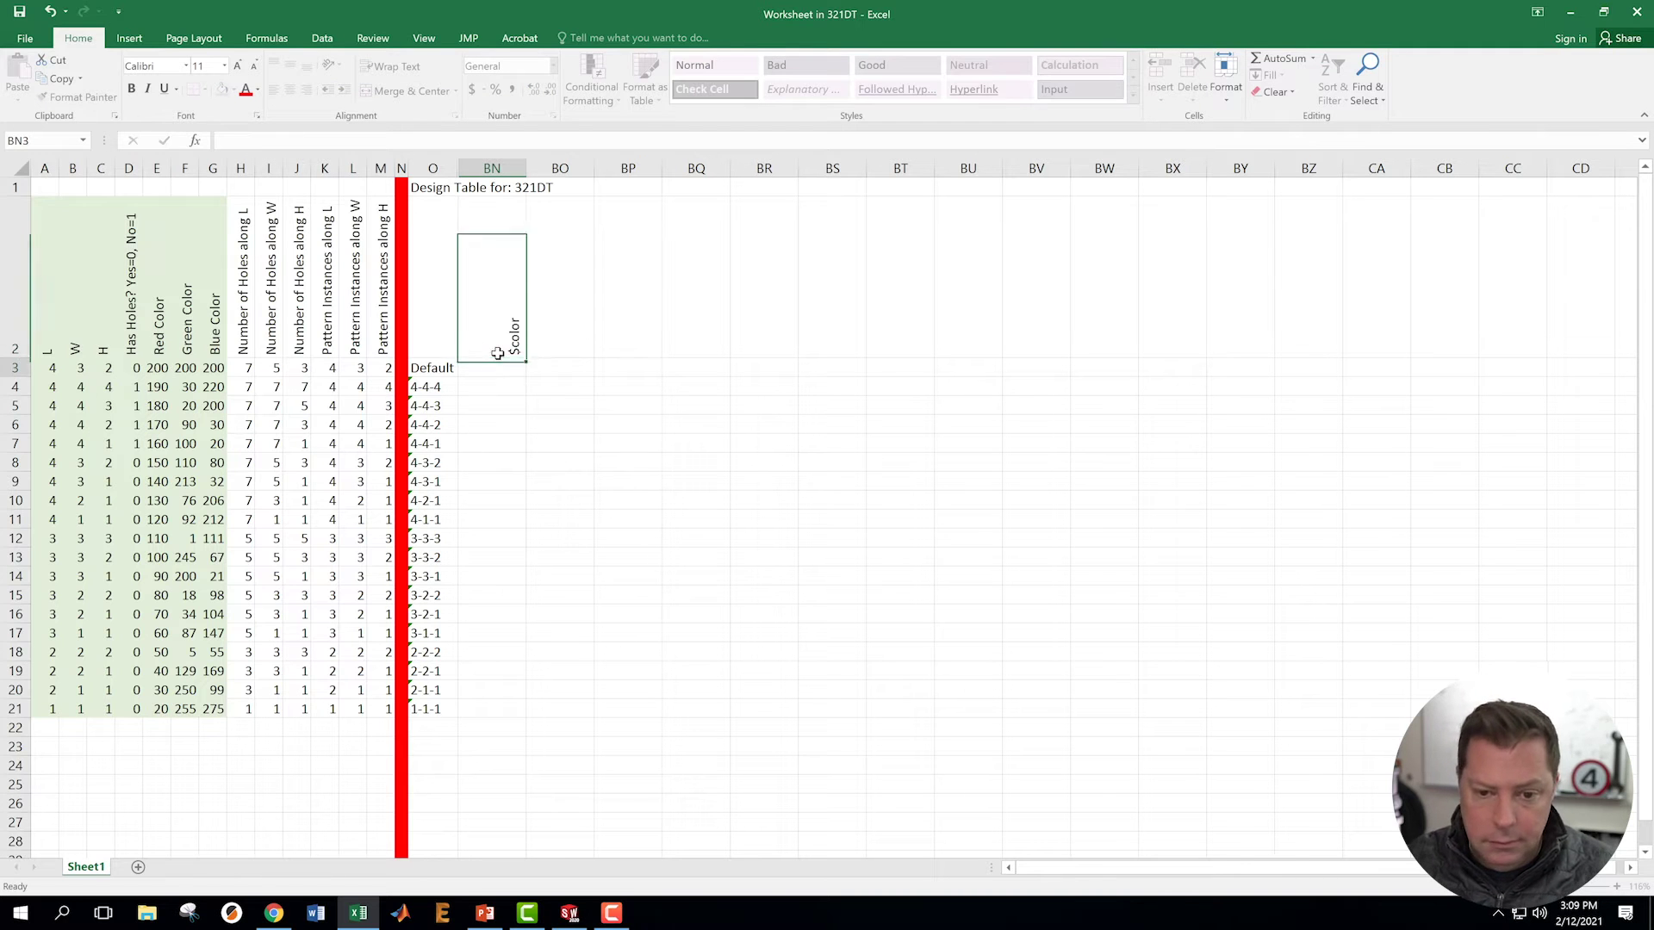
{"action": "key", "text": "Return"}
{"action": "left_click", "coordinate": [646, 420]}
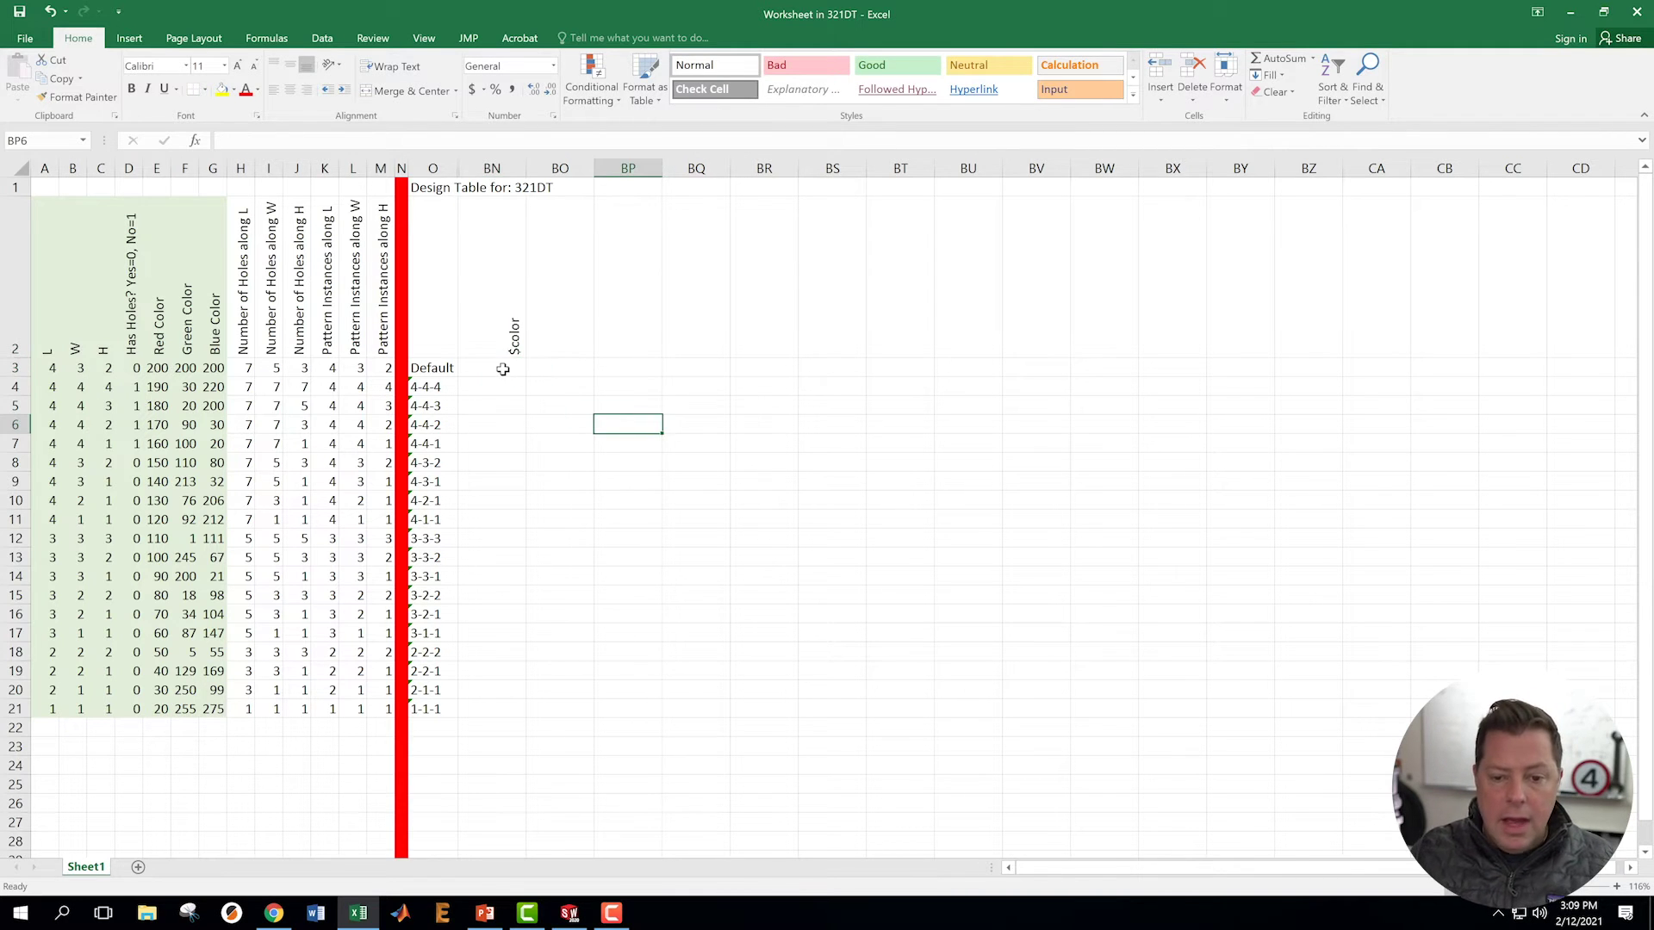
{"action": "left_click", "coordinate": [502, 368]}
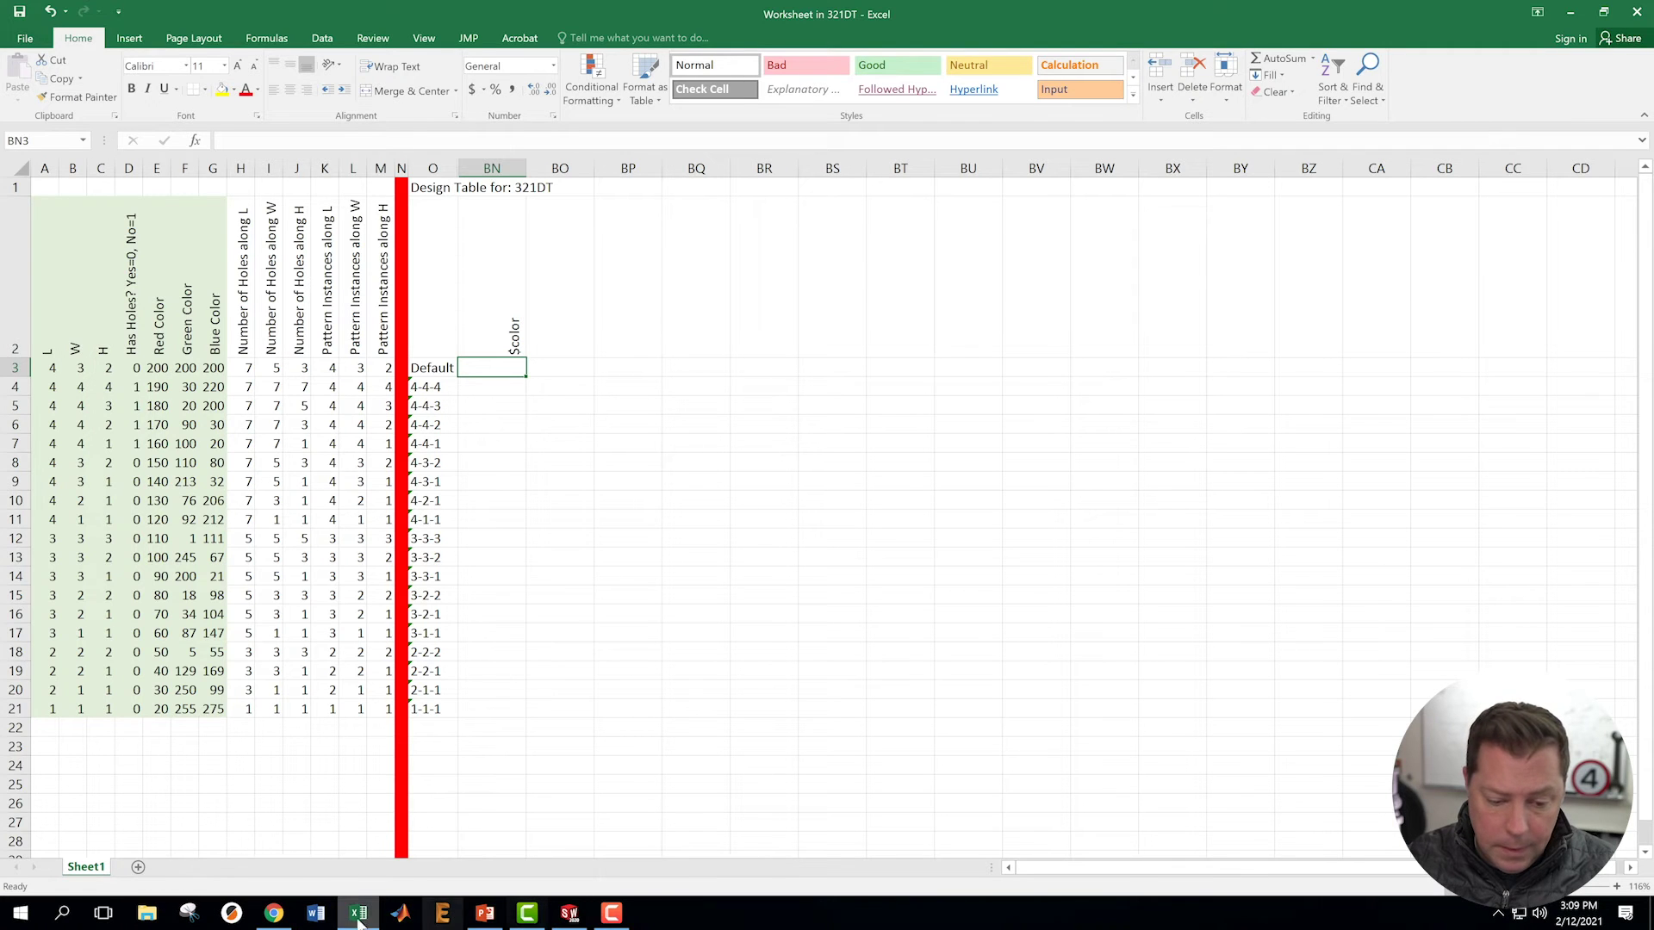
Switch to Chrome and copy the RGB-to-Solidworks color code equation from section 6.6 of MattsonMDB_R2.pdf.
{"action": "left_click", "coordinate": [274, 914]}
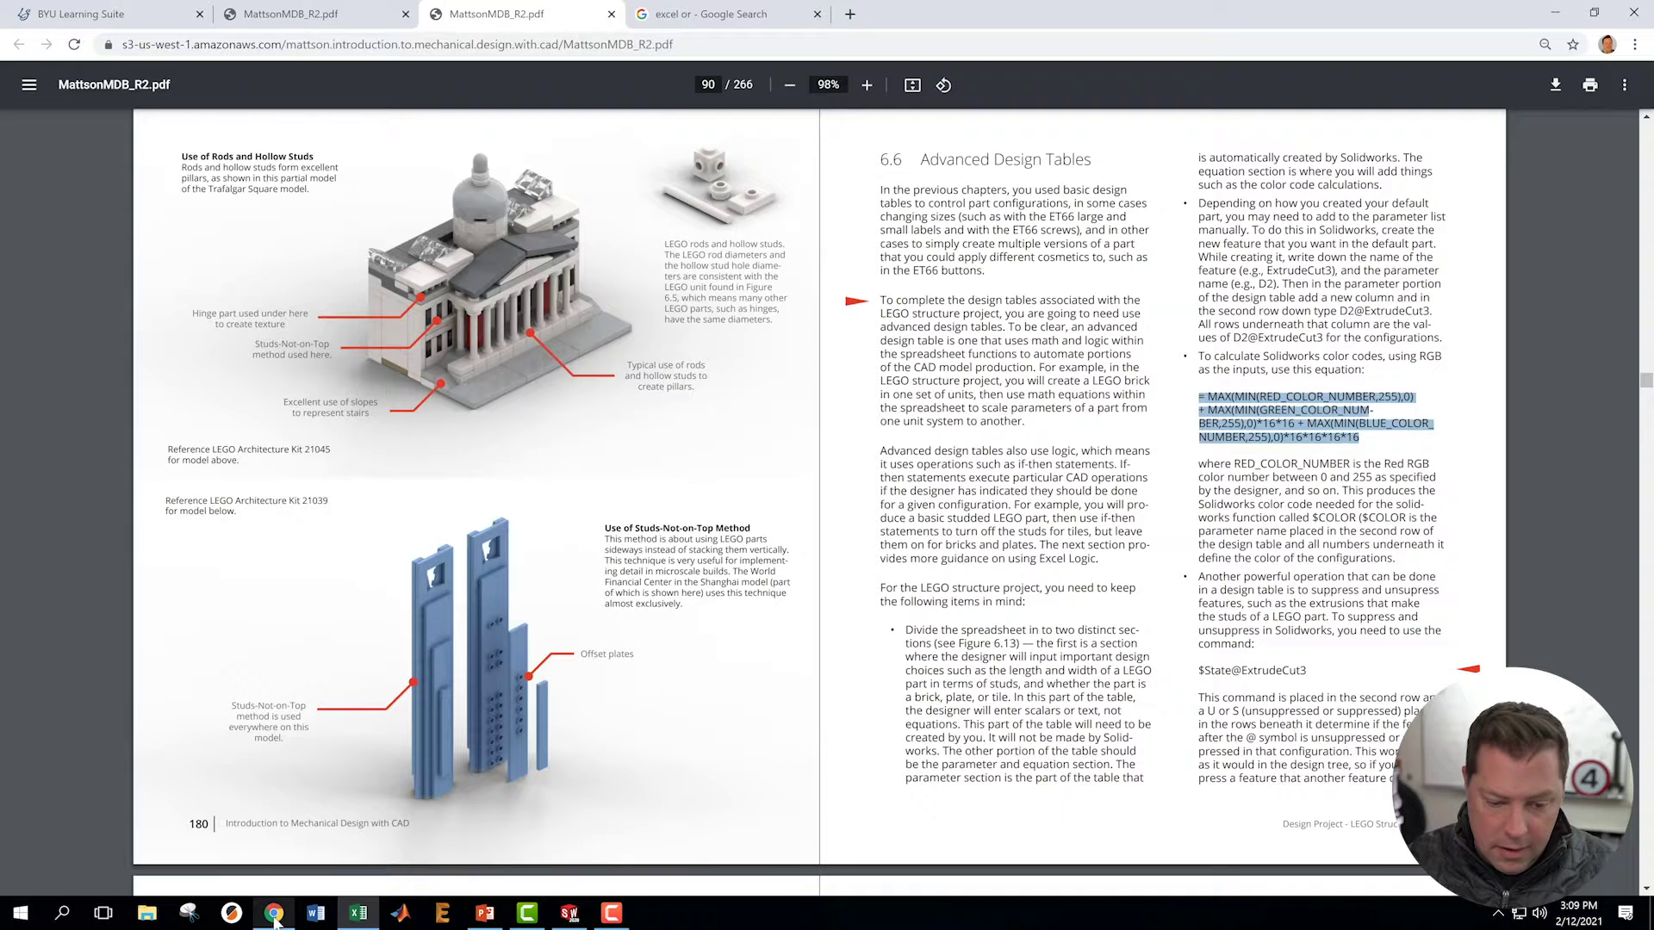
{"action": "left_click", "coordinate": [1346, 462]}
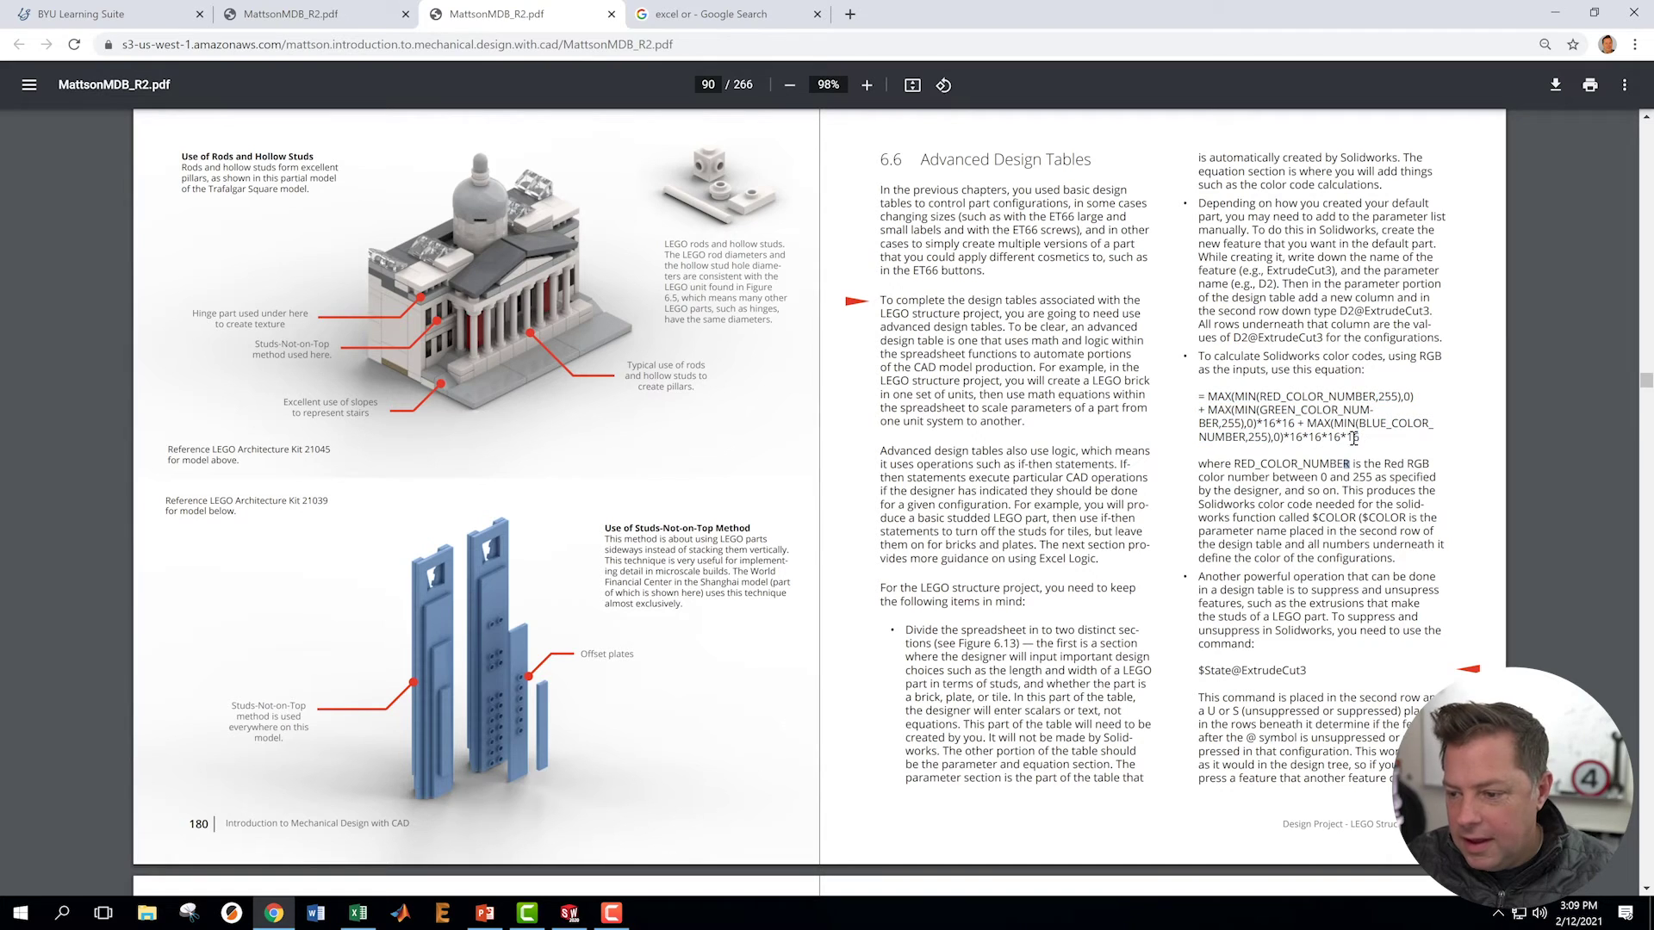
{"action": "left_click_drag", "start_coordinate": [1360, 437], "coordinate": [1199, 397]}
{"action": "right_click", "coordinate": [1242, 411]}
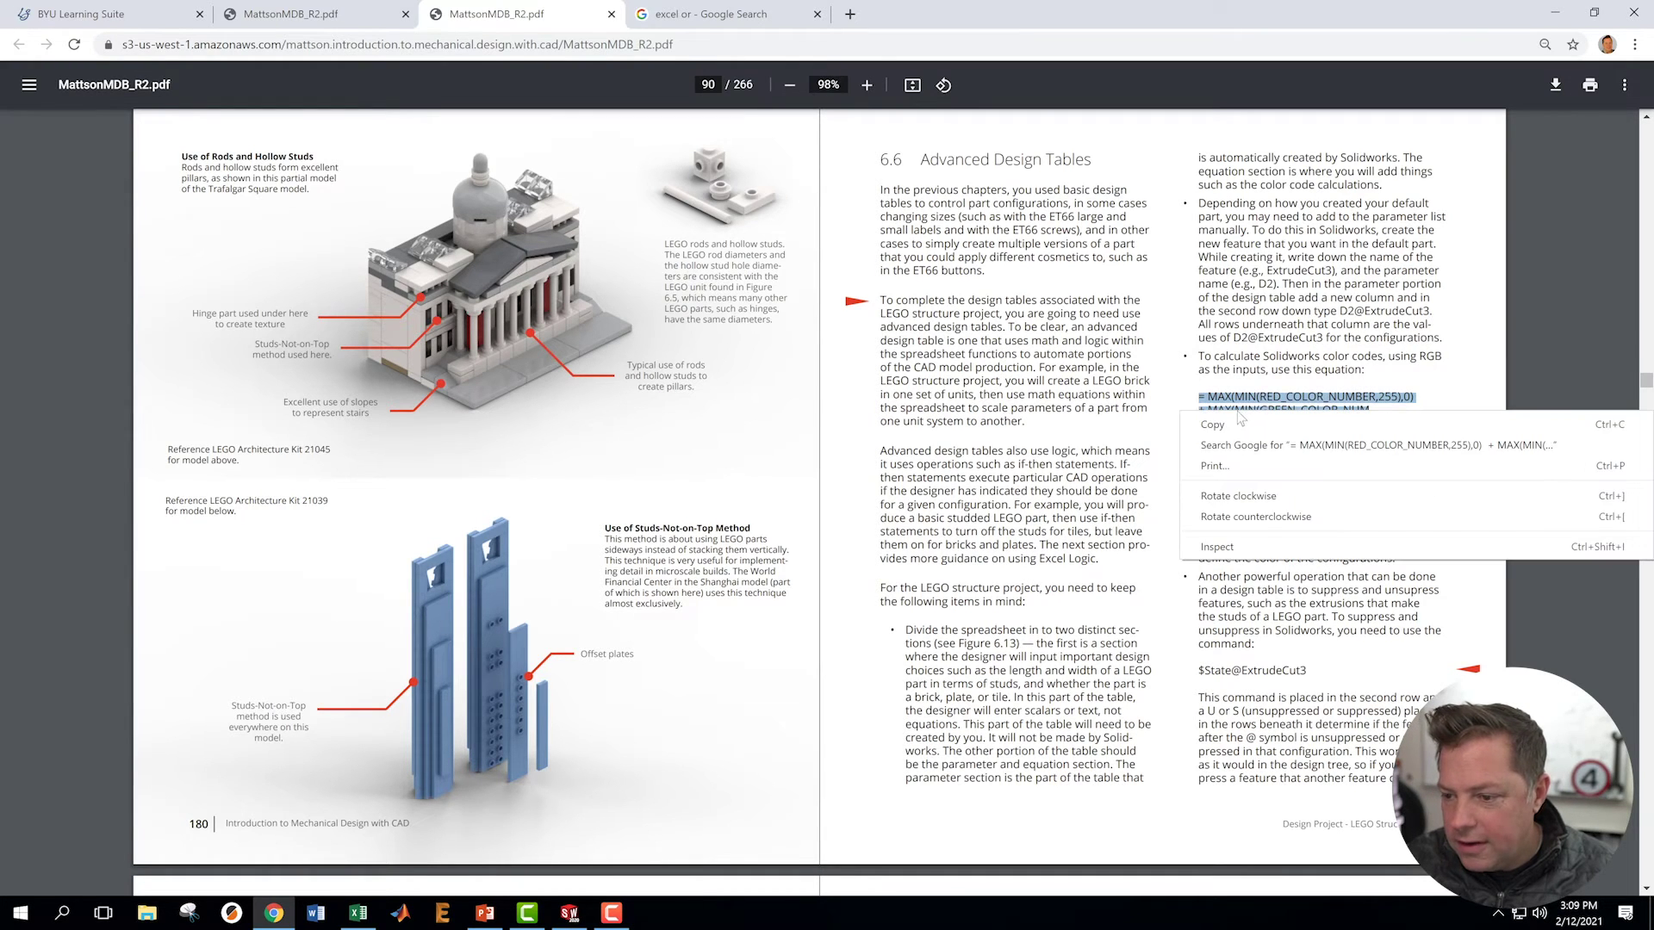
{"action": "left_click", "coordinate": [1240, 422]}
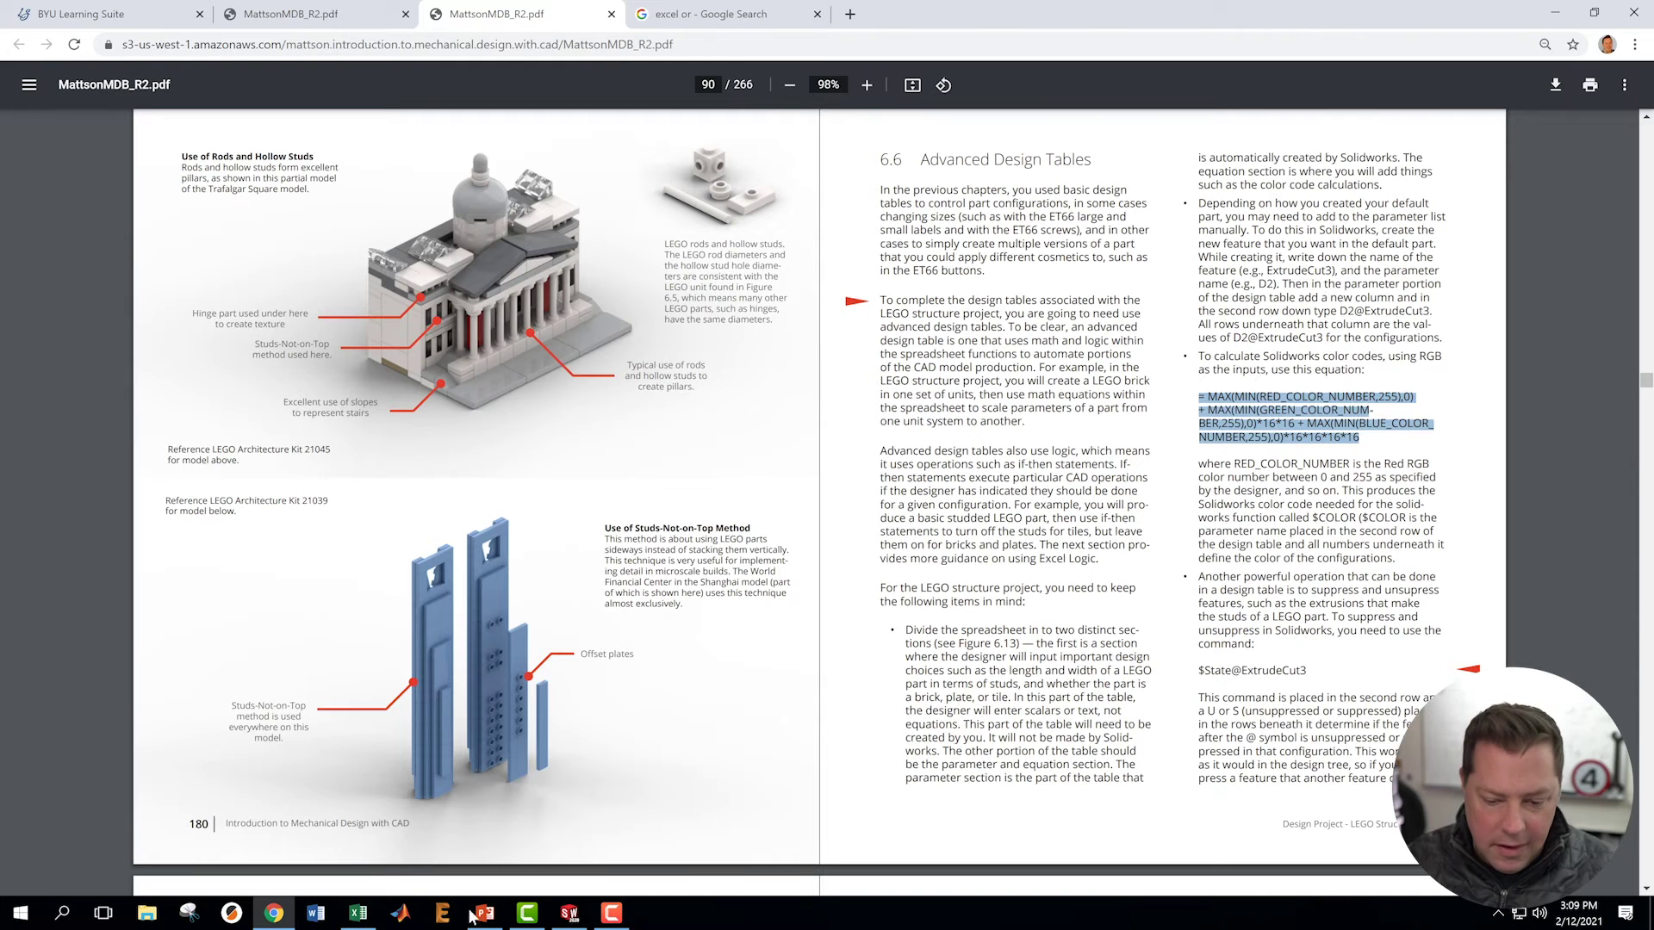
Switch back to the Excel design table and paste the copied color equation into cell BN3 of the Default configuration.
{"action": "left_click", "coordinate": [569, 913]}
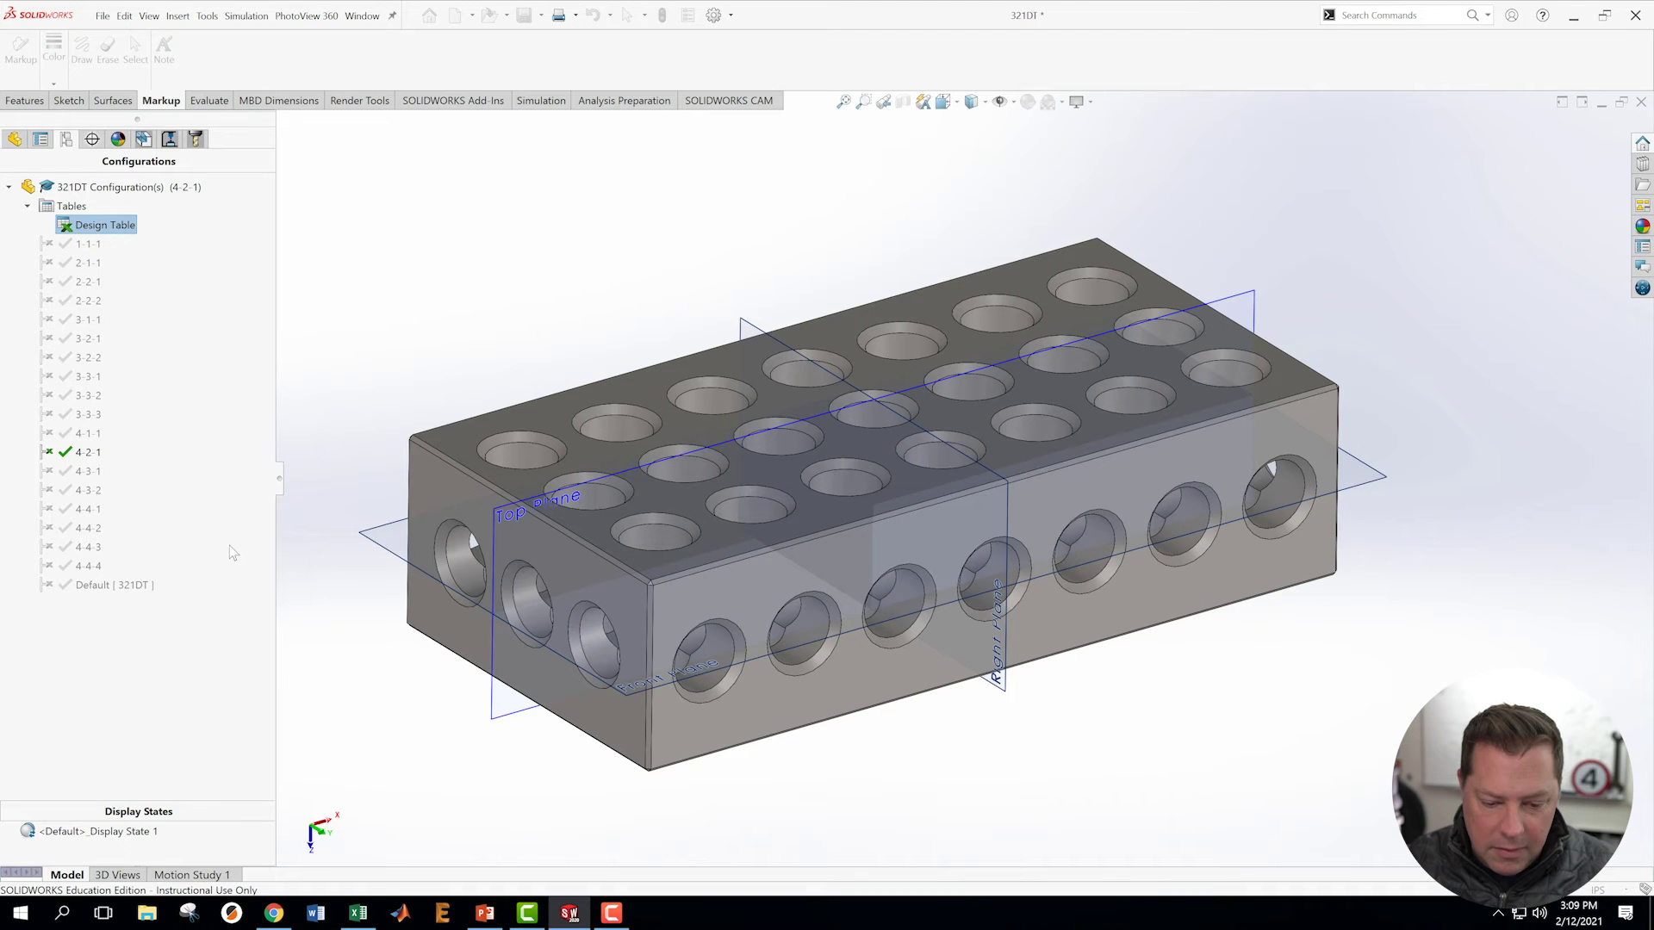
{"action": "left_click", "coordinate": [368, 920]}
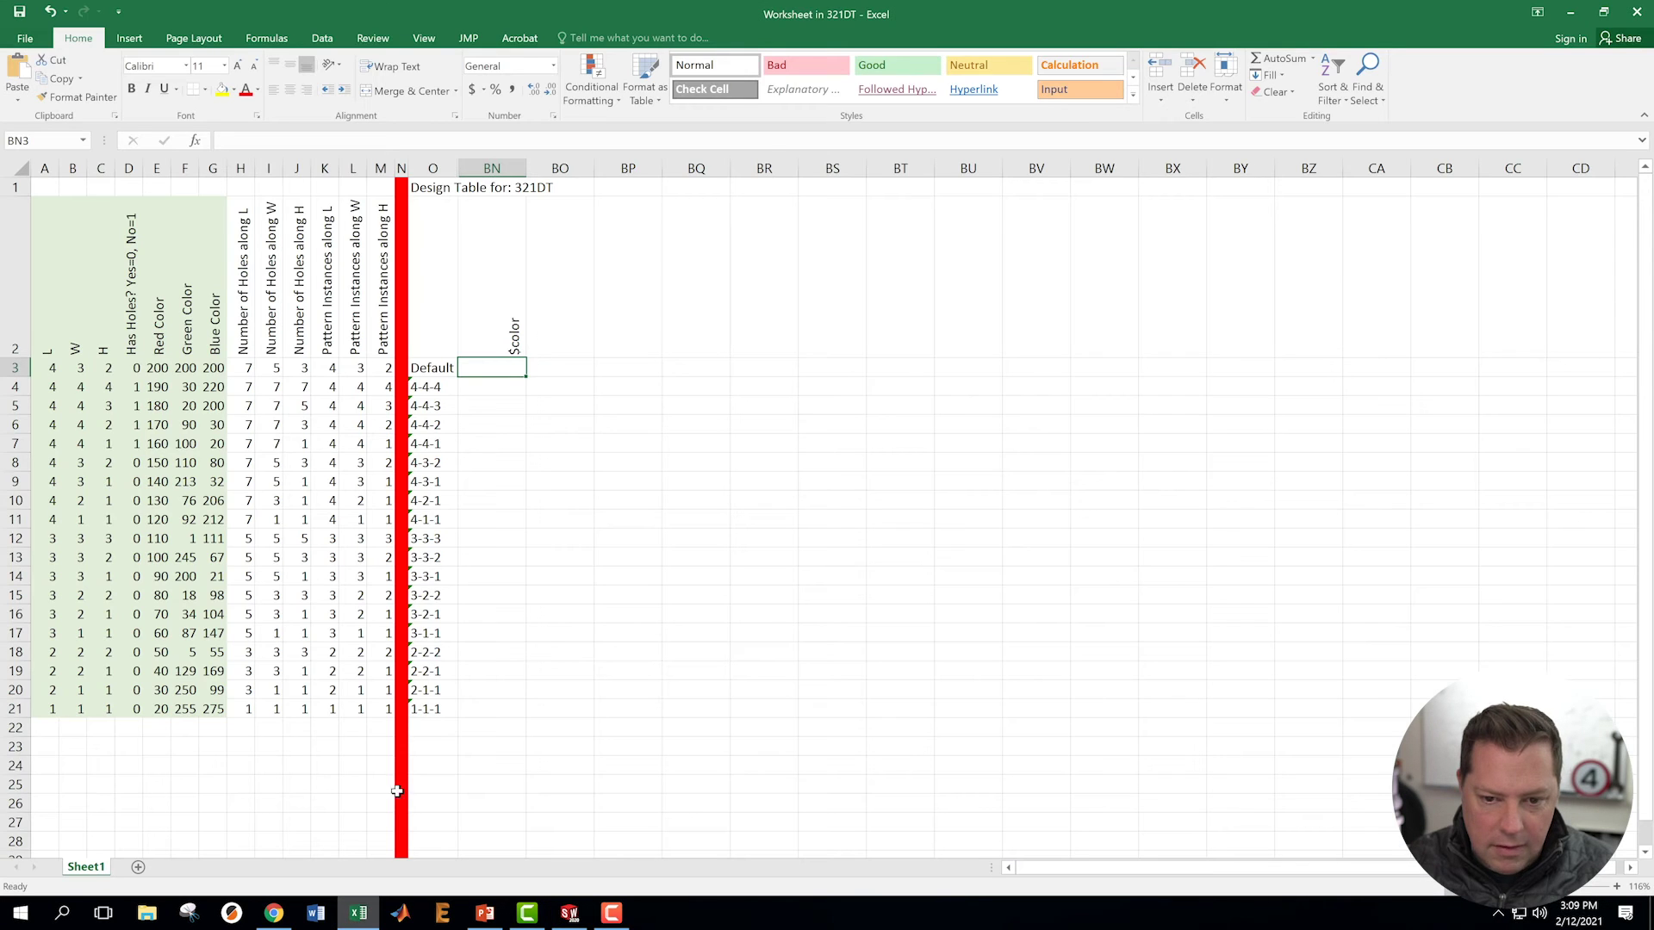
{"action": "left_click", "coordinate": [550, 468]}
{"action": "left_click", "coordinate": [488, 384]}
{"action": "left_click", "coordinate": [485, 367]}
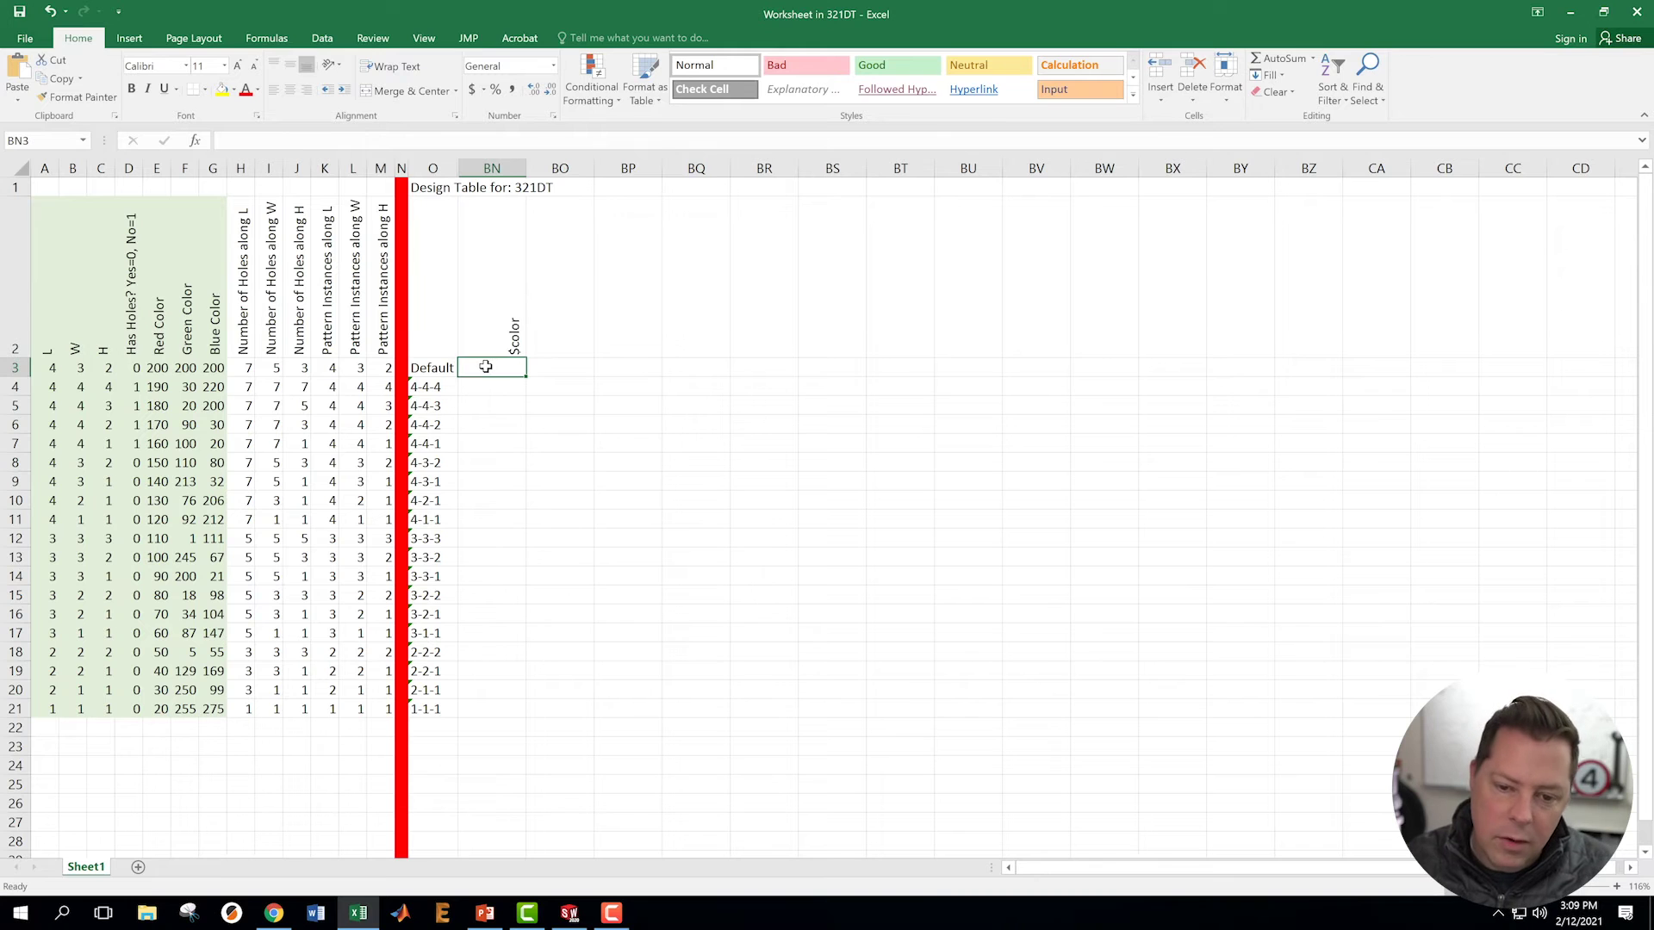
{"action": "right_click", "coordinate": [486, 367]}
{"action": "left_click", "coordinate": [501, 367]}
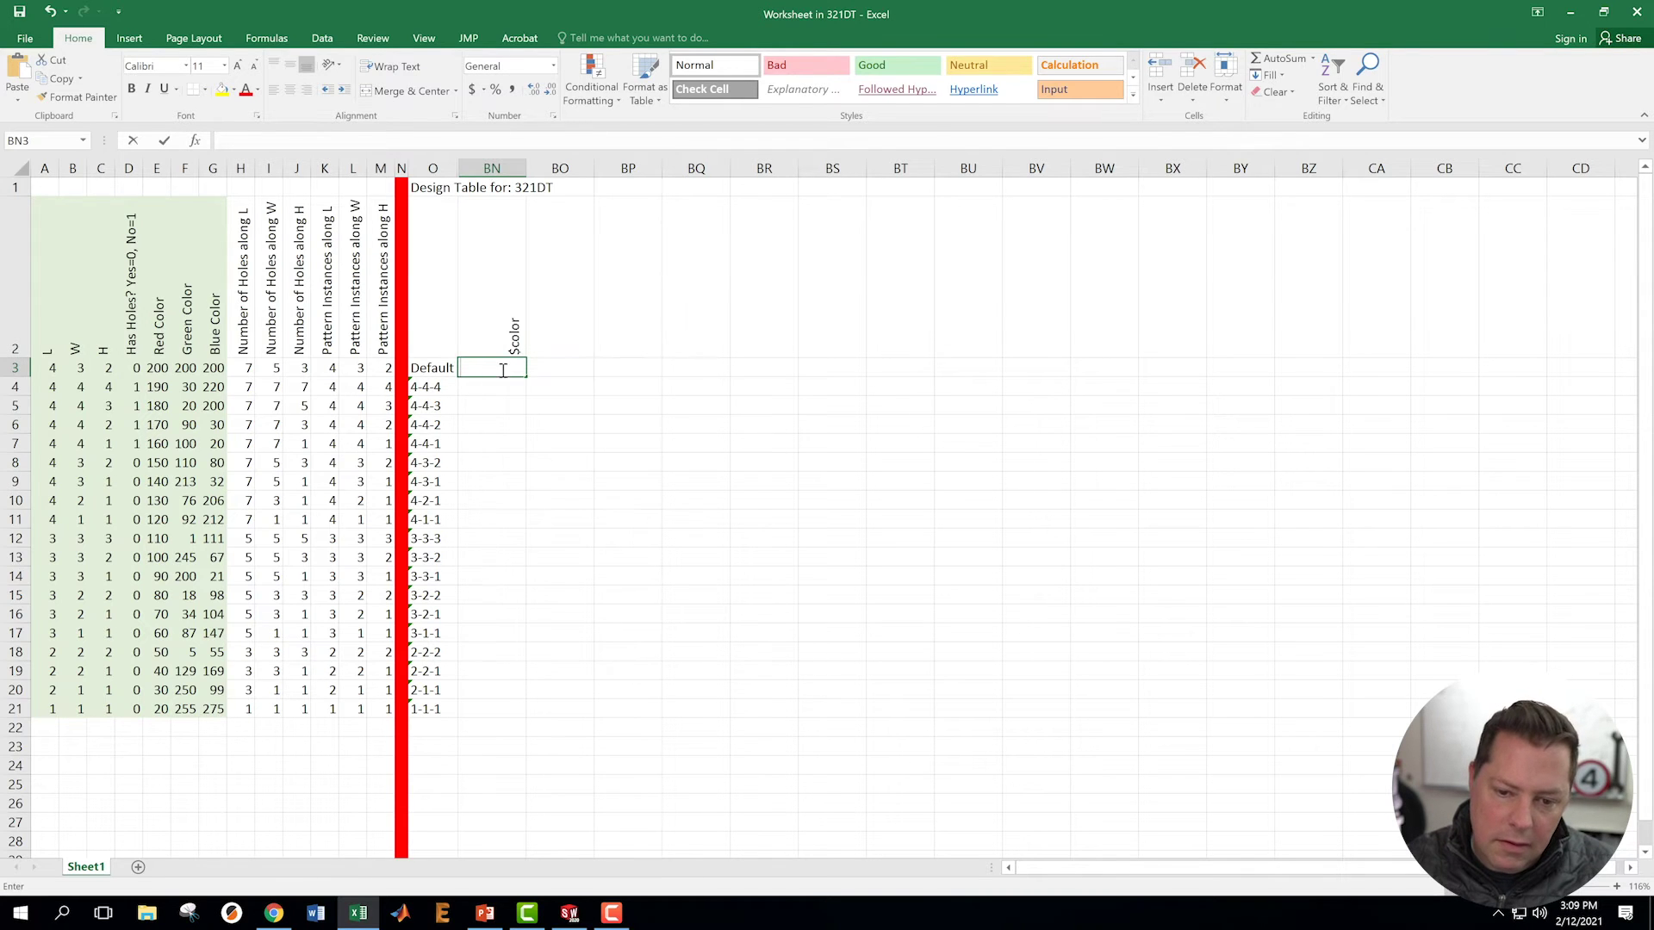
{"action": "right_click", "coordinate": [226, 138]}
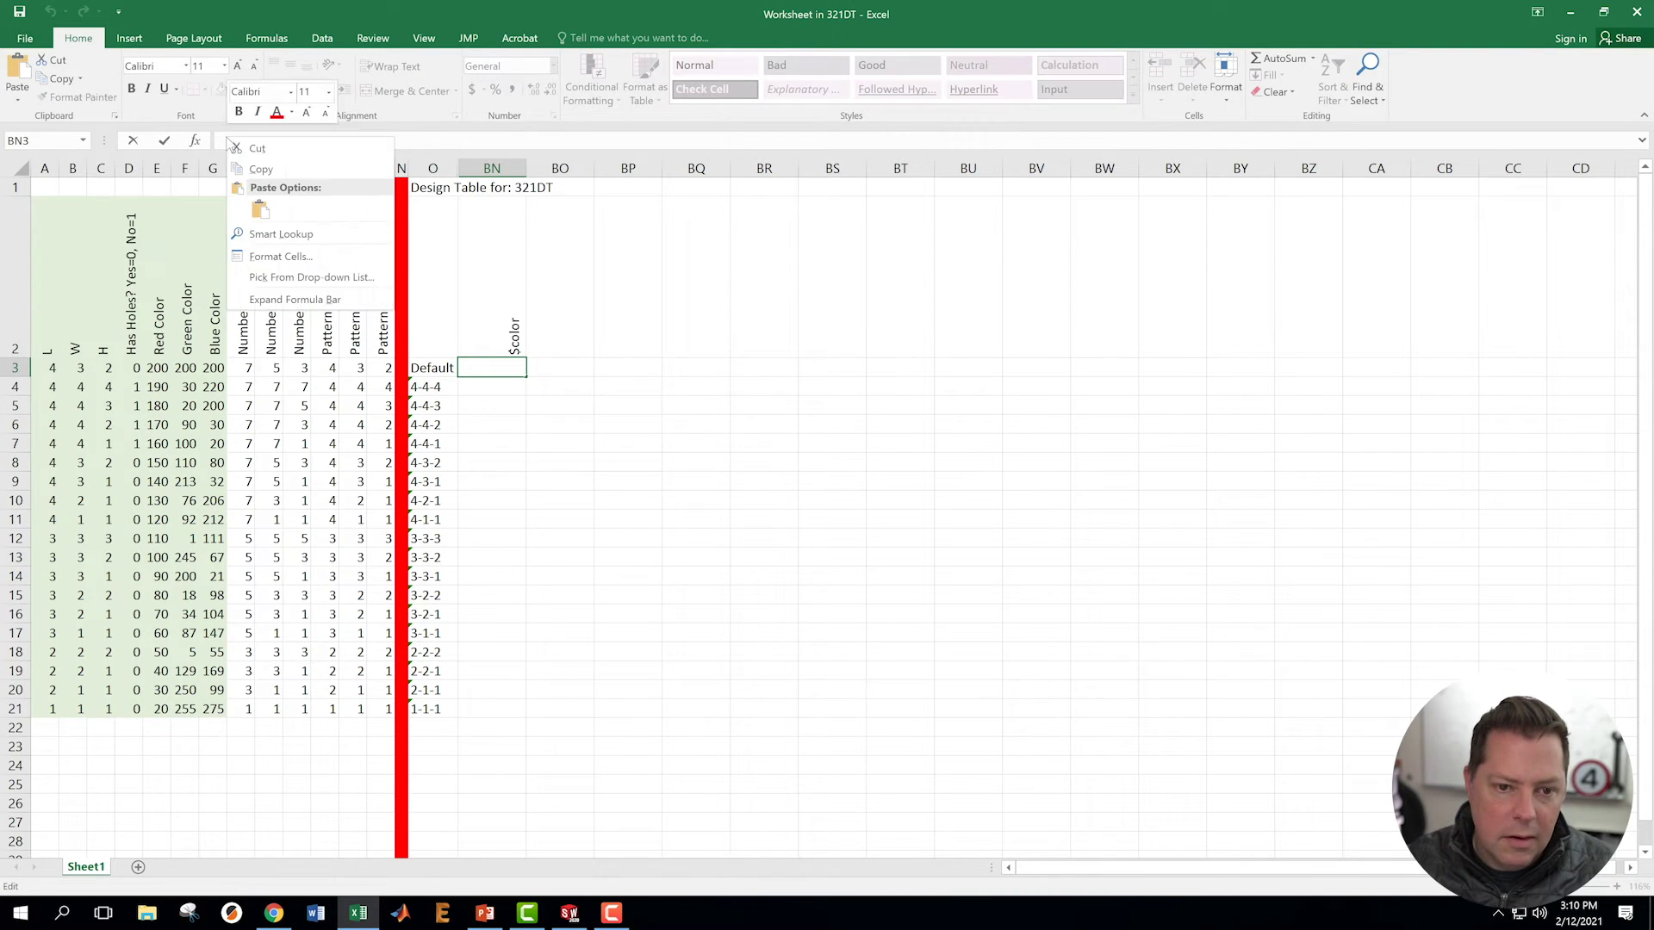
{"action": "left_click", "coordinate": [258, 211]}
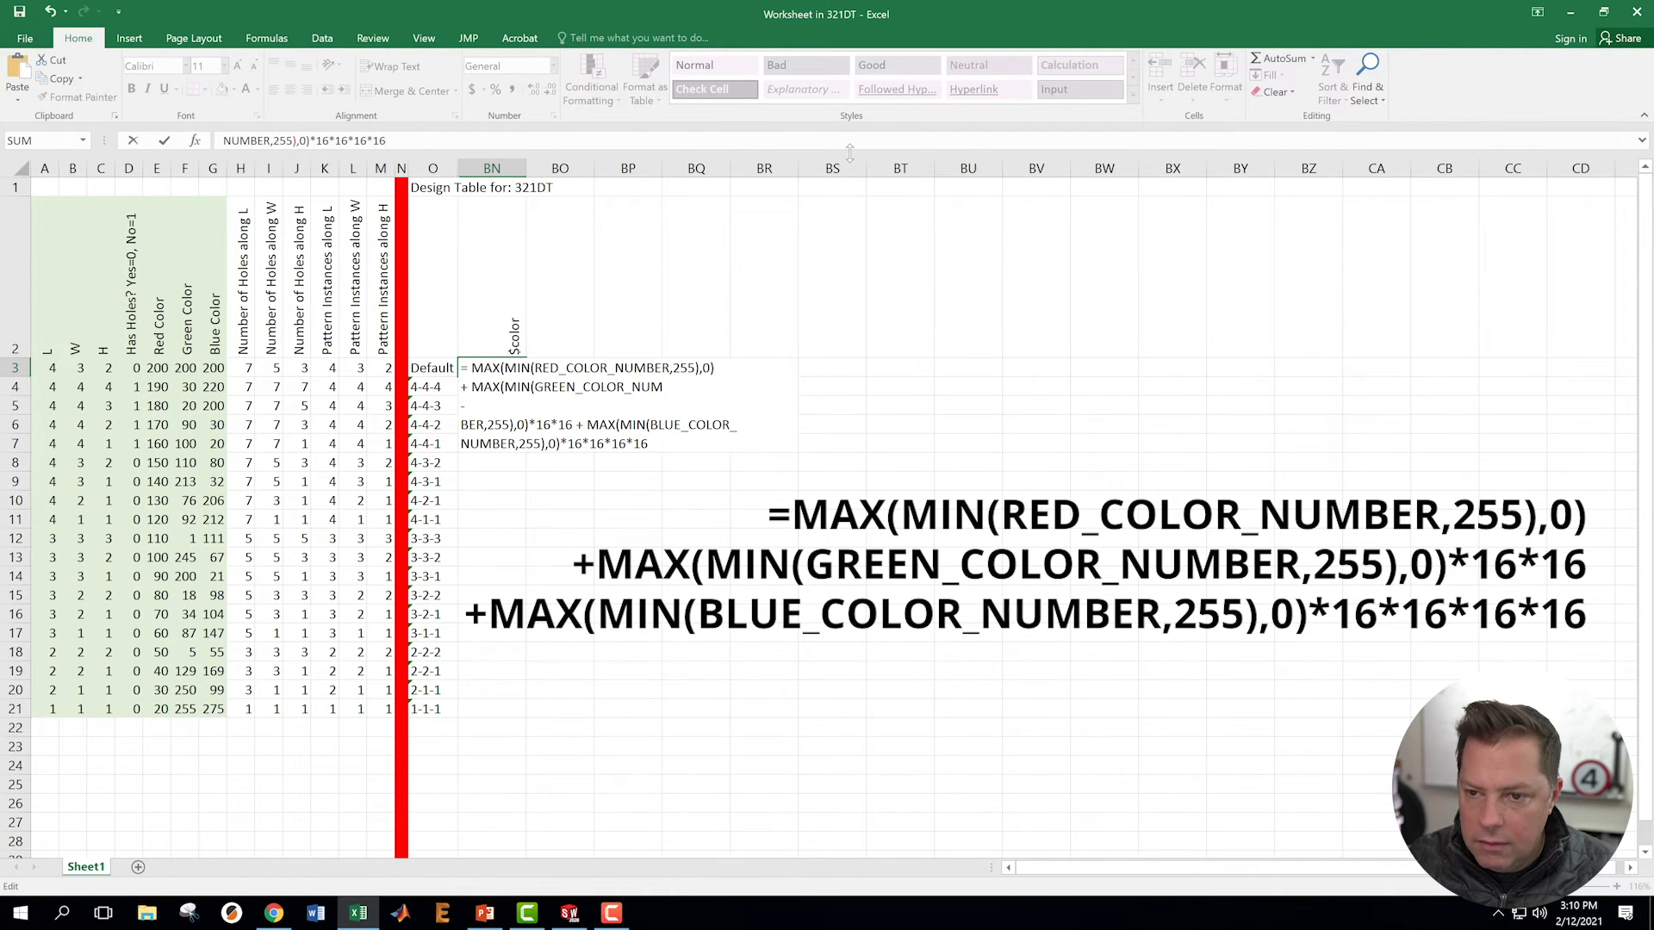
Enlarge the formula bar and clean up BN3's pasted equation by removing its line breaks and the stray hyphen in GREEN_COLOR_NUMBER.
{"action": "left_click_drag", "start_coordinate": [853, 155], "coordinate": [837, 282]}
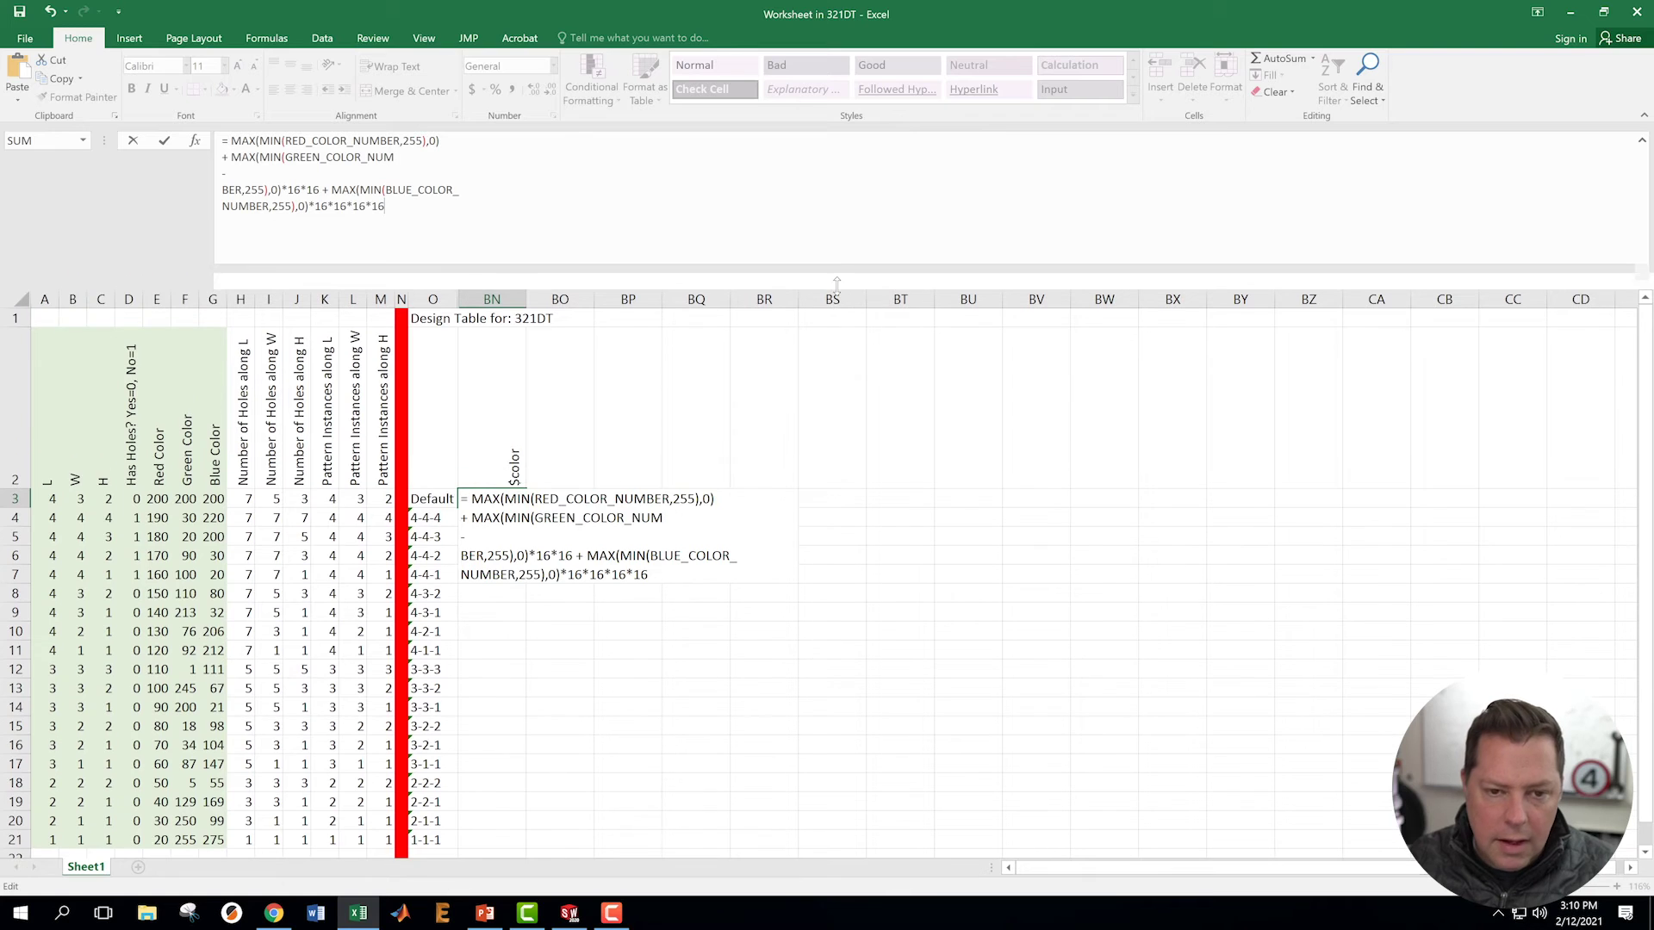
{"action": "left_click", "coordinate": [226, 159]}
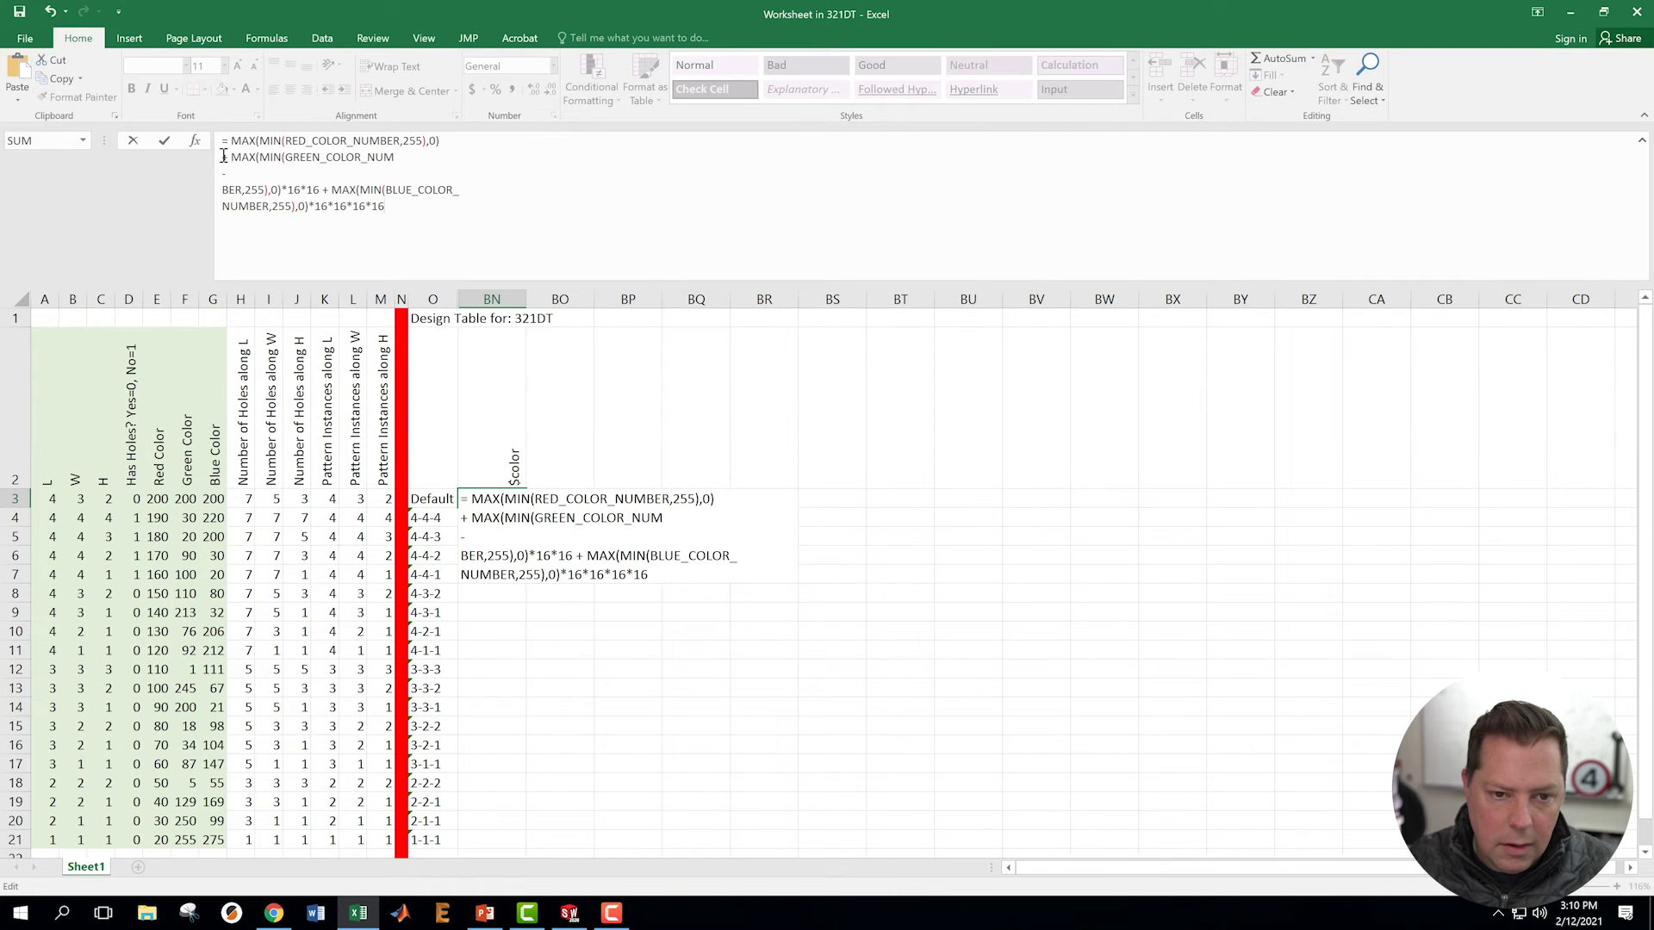
{"action": "key", "text": "BackSpace"}
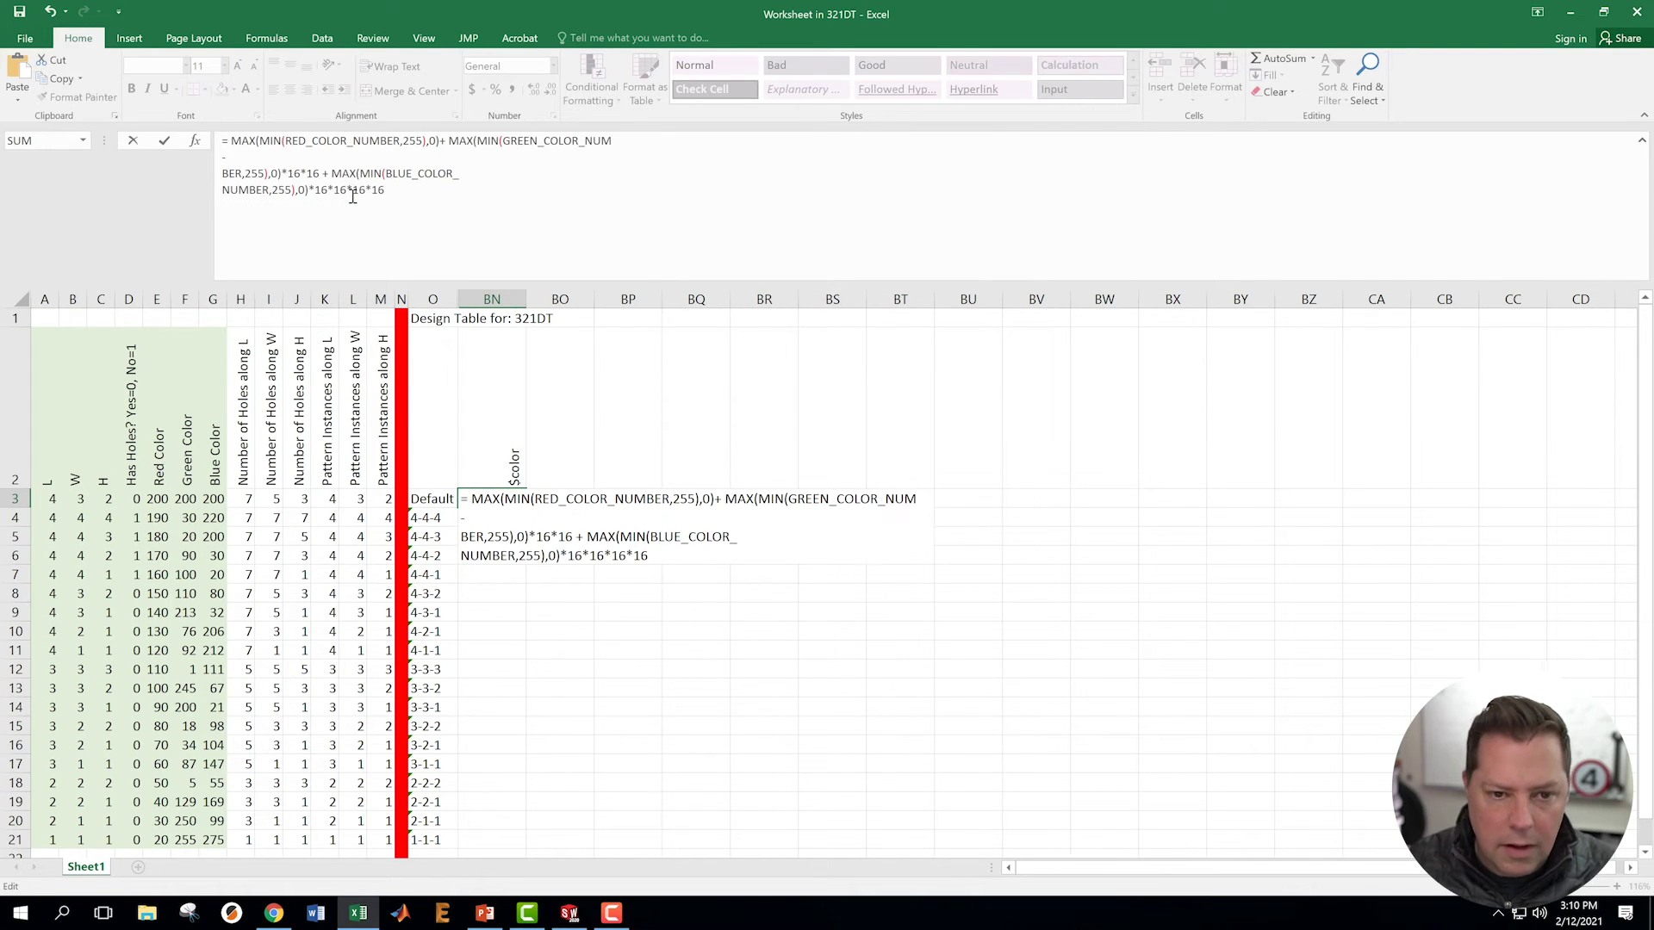
{"action": "key", "text": "End"}
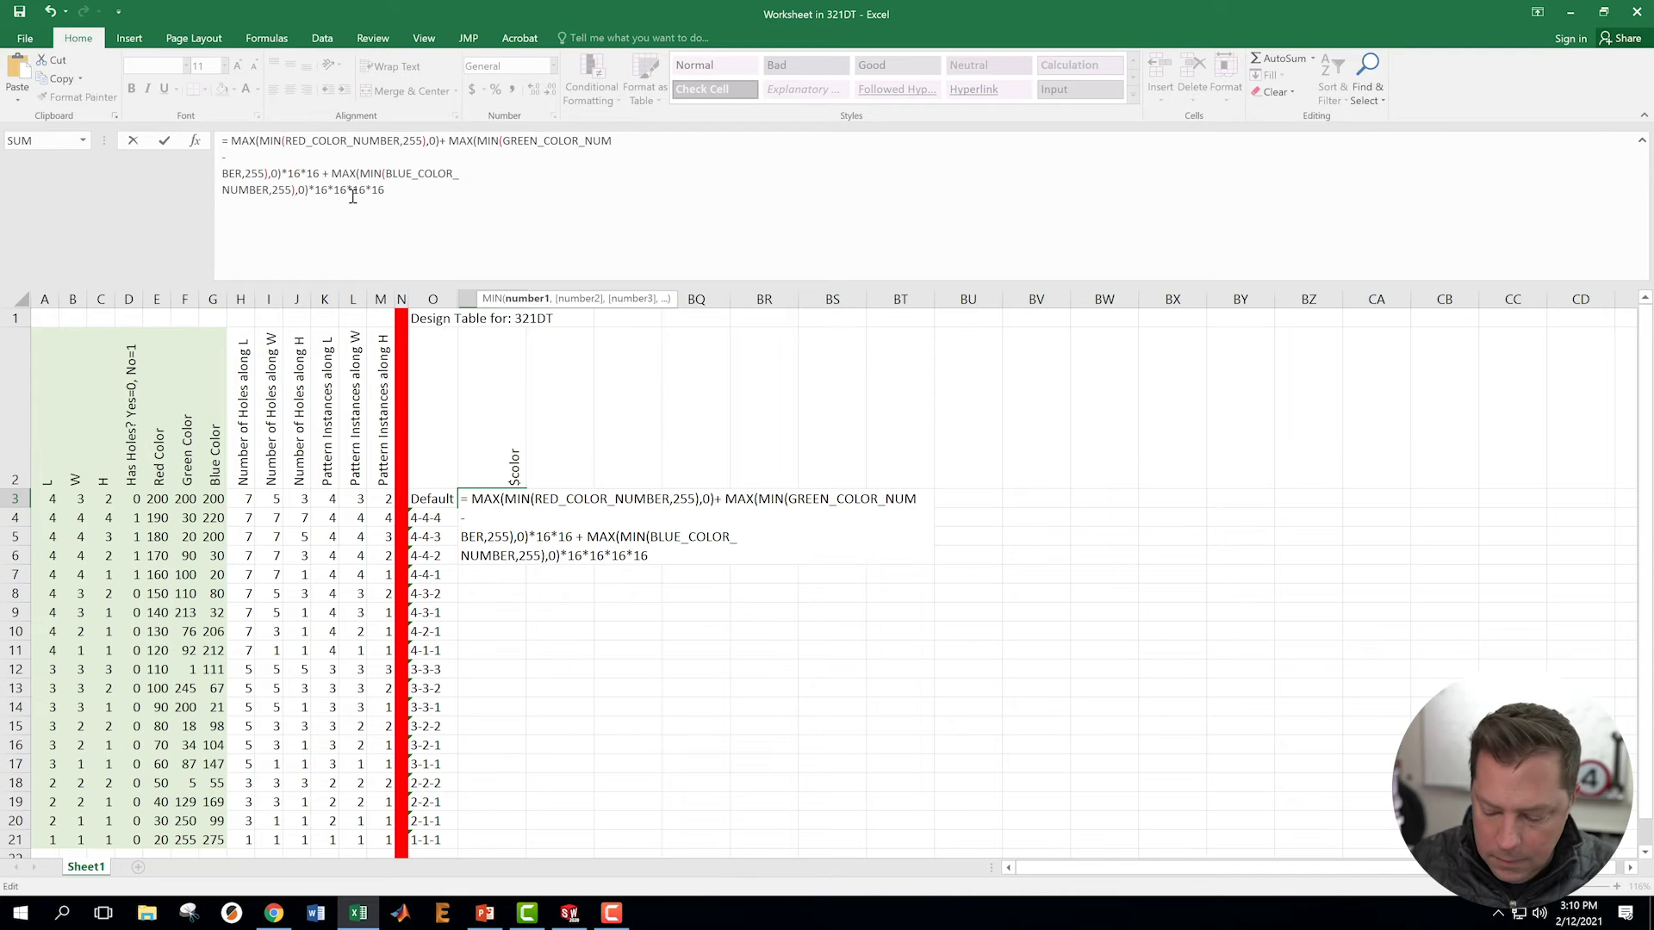
{"action": "key", "text": "BackSpace"}
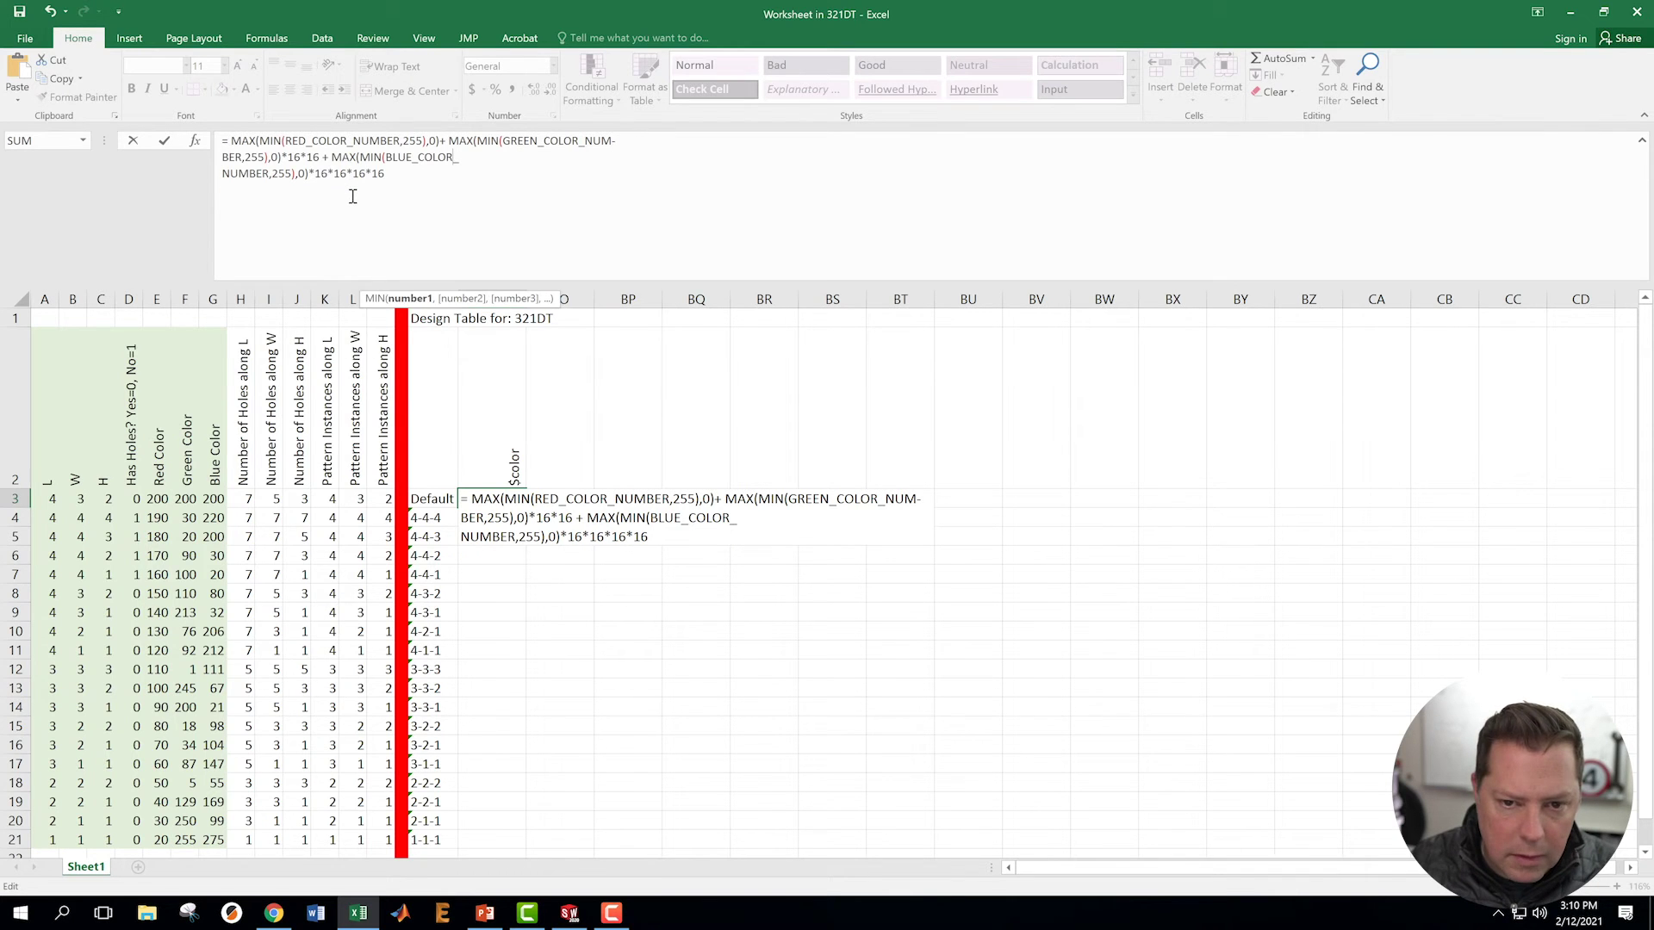
{"action": "key", "text": "Right"}
{"action": "key", "text": "Right"}
{"action": "key", "text": "Right"}
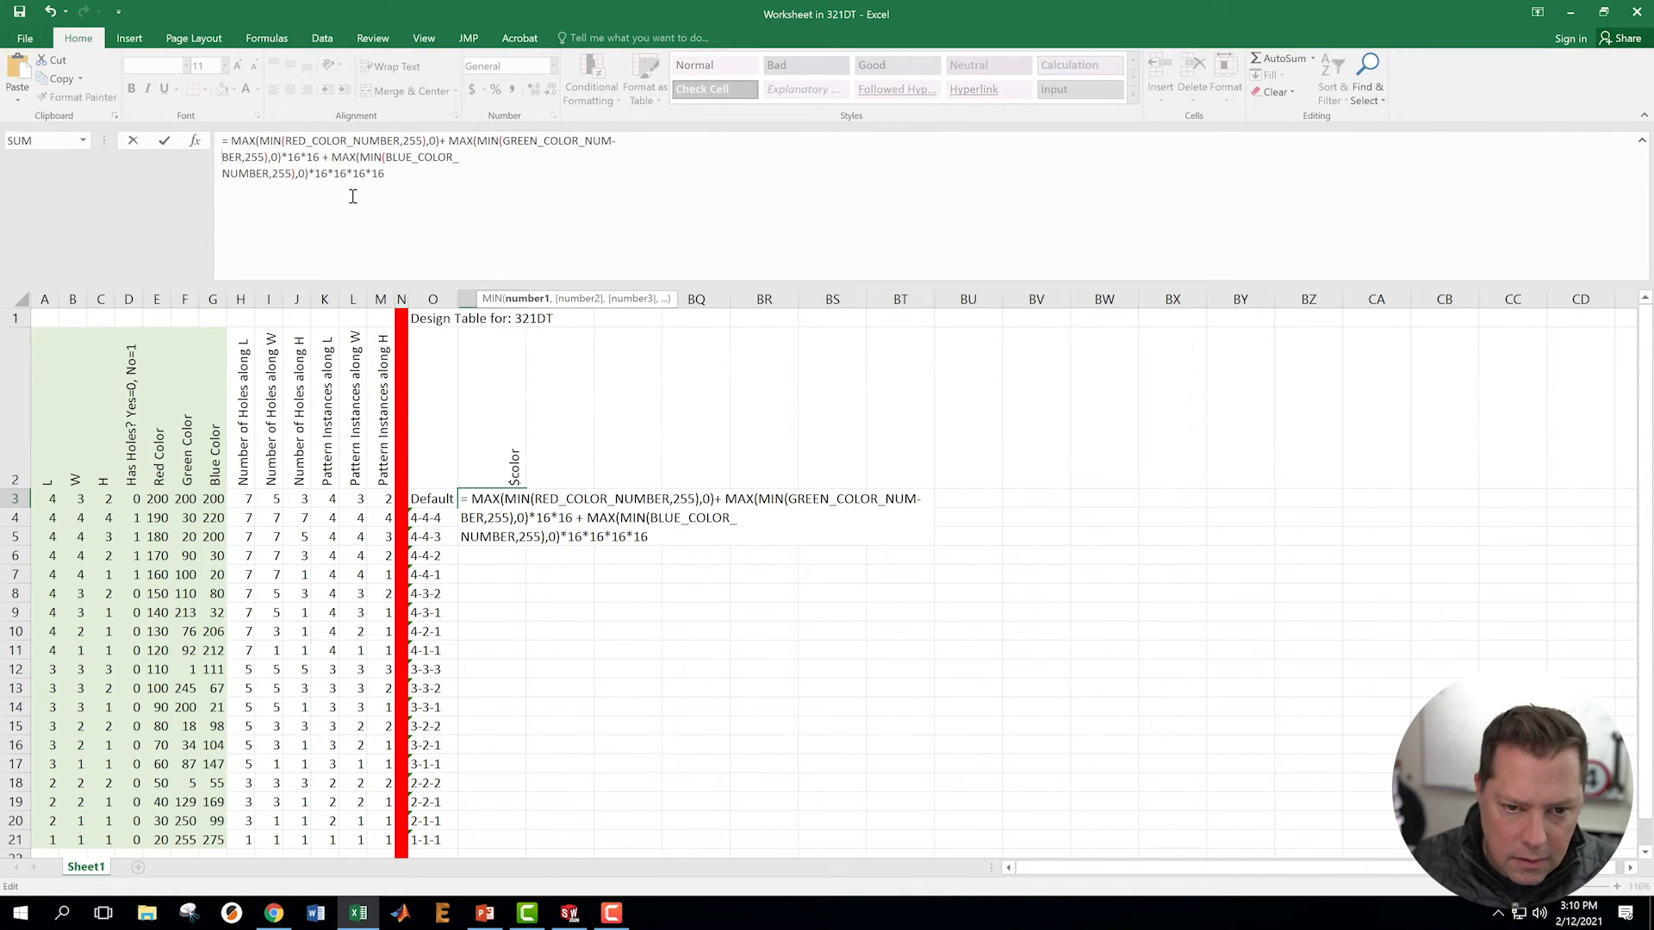
{"action": "key", "text": "BackSpace"}
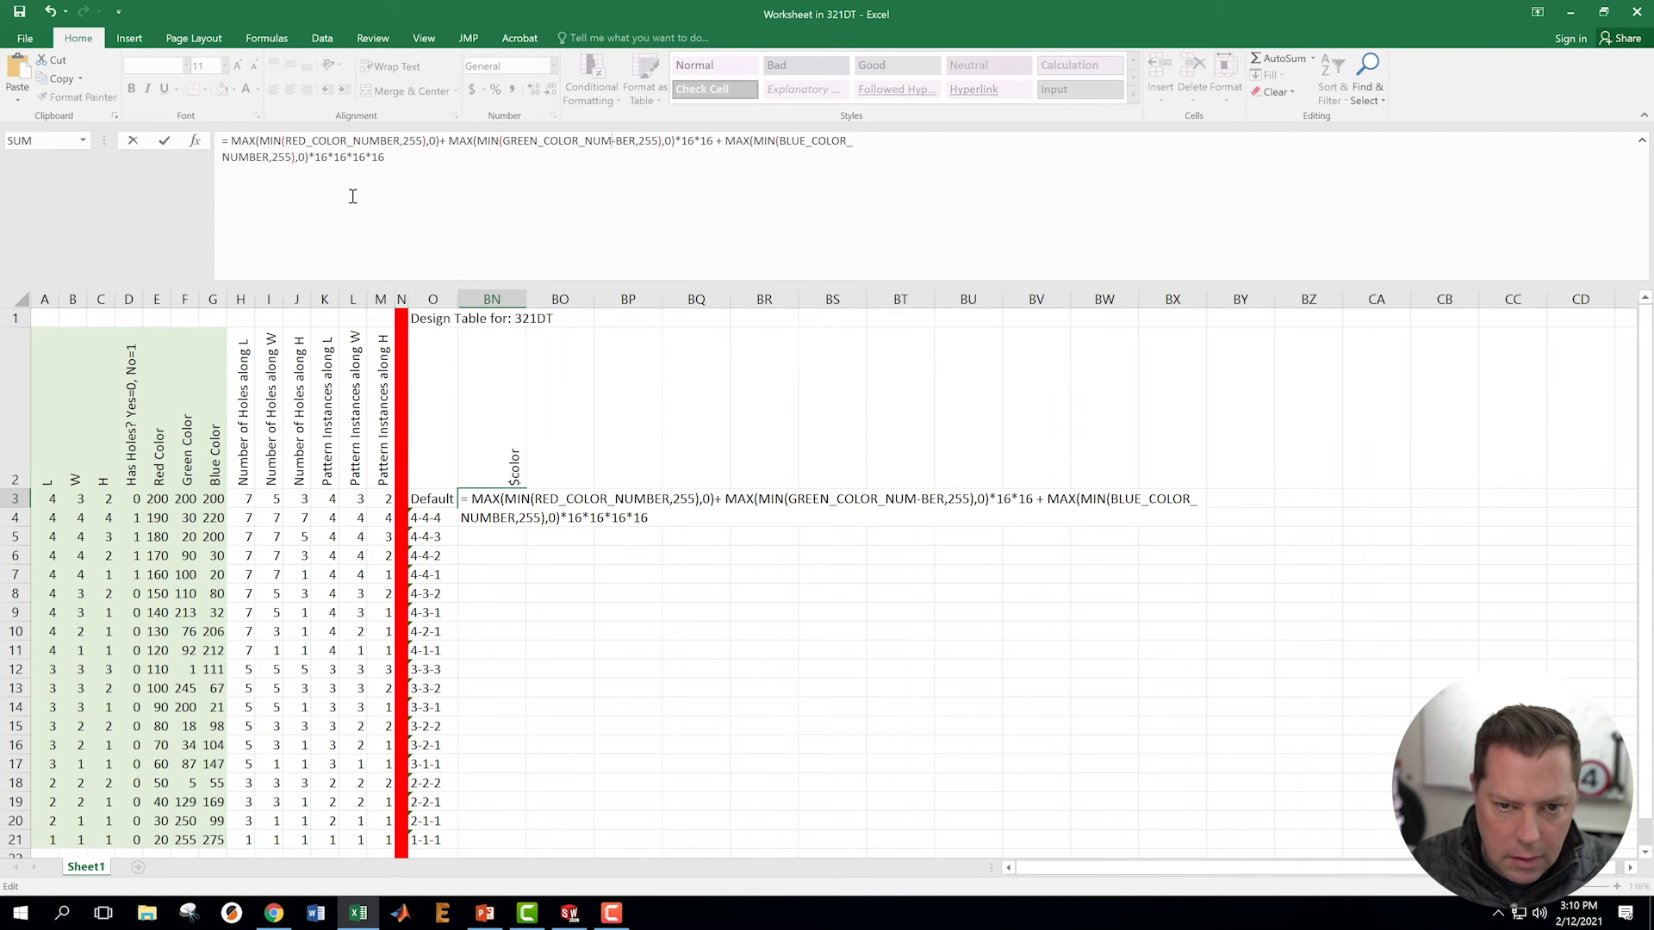
{"action": "key", "text": "Down"}
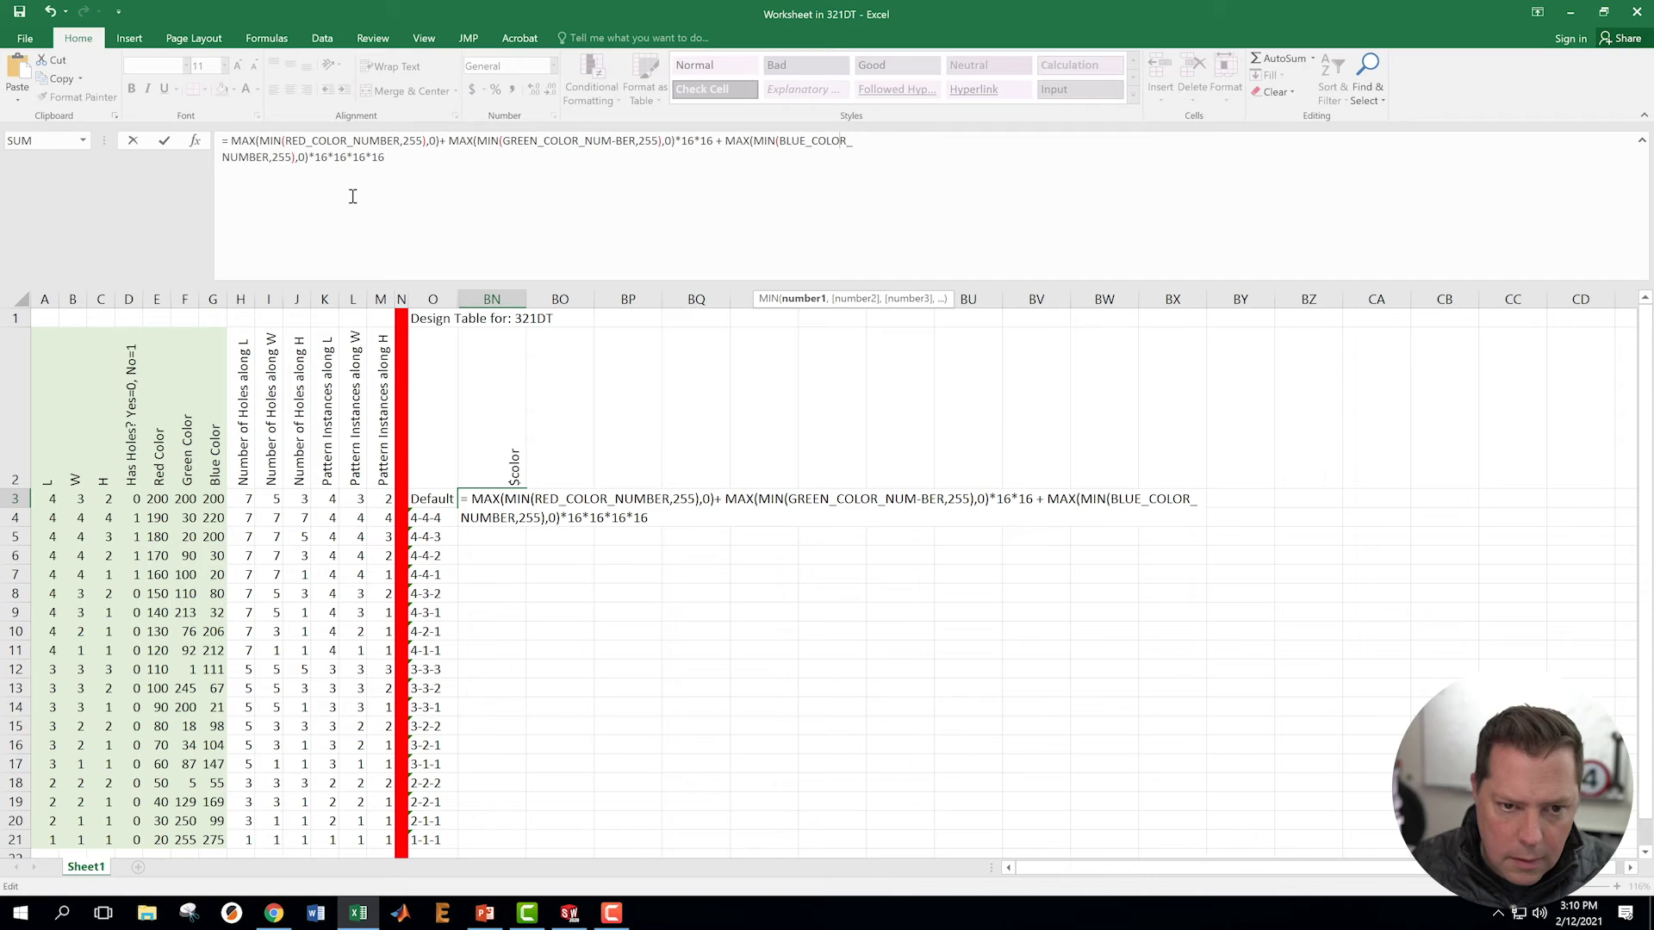
{"action": "key", "text": "BackSpace"}
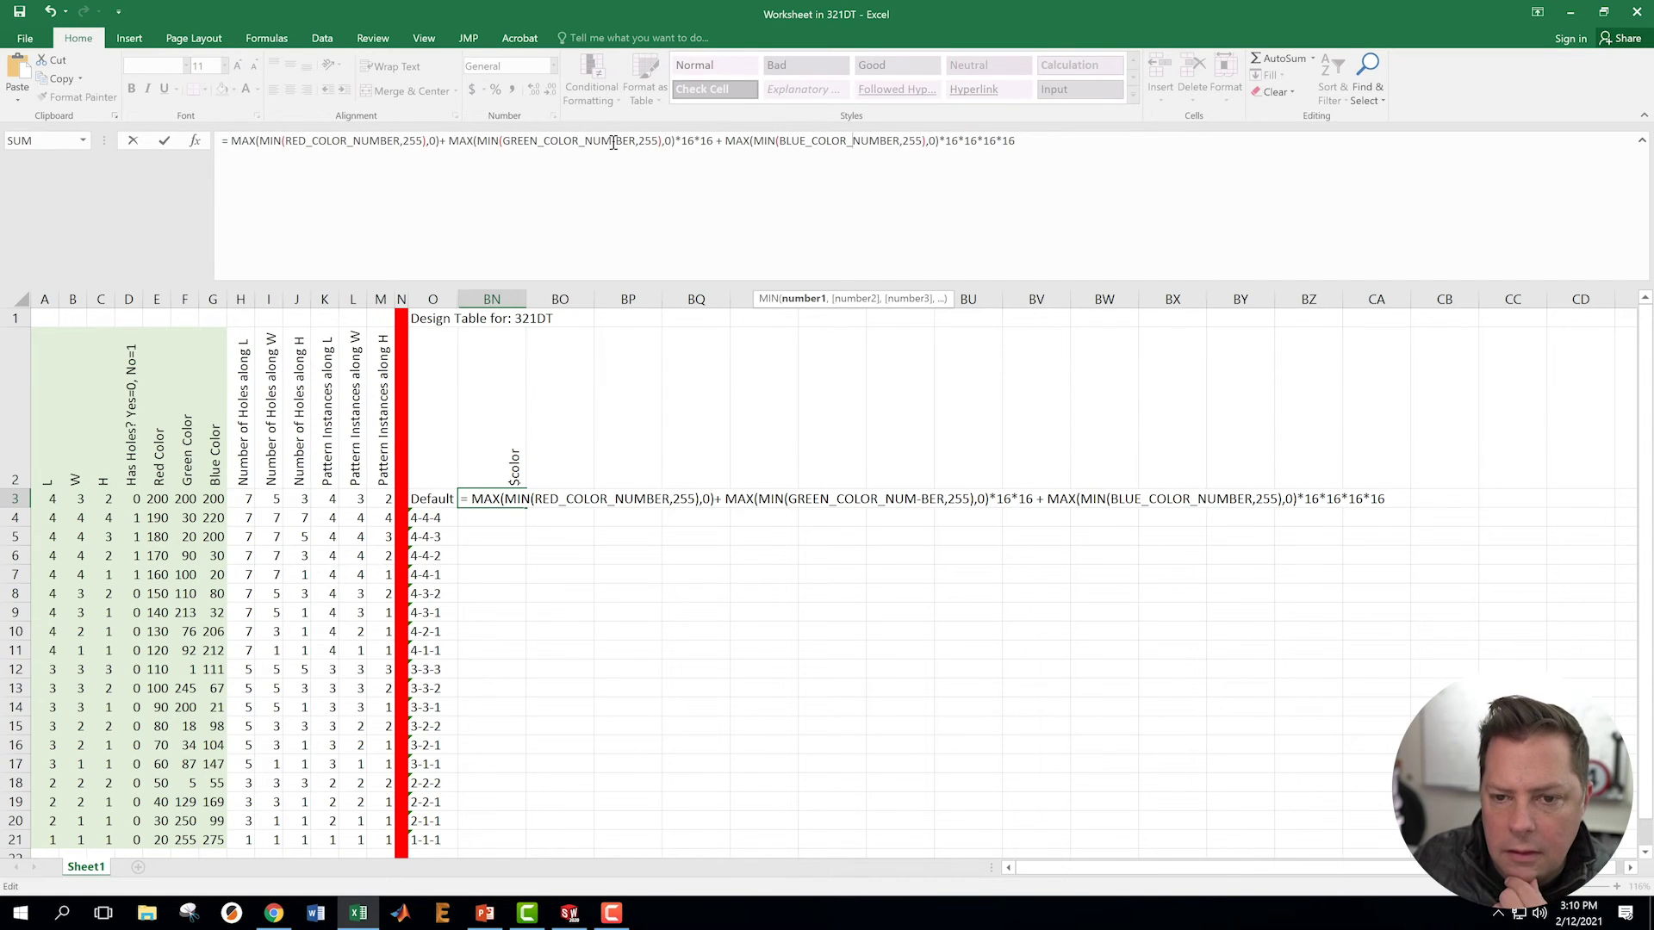
{"action": "left_click", "coordinate": [614, 142]}
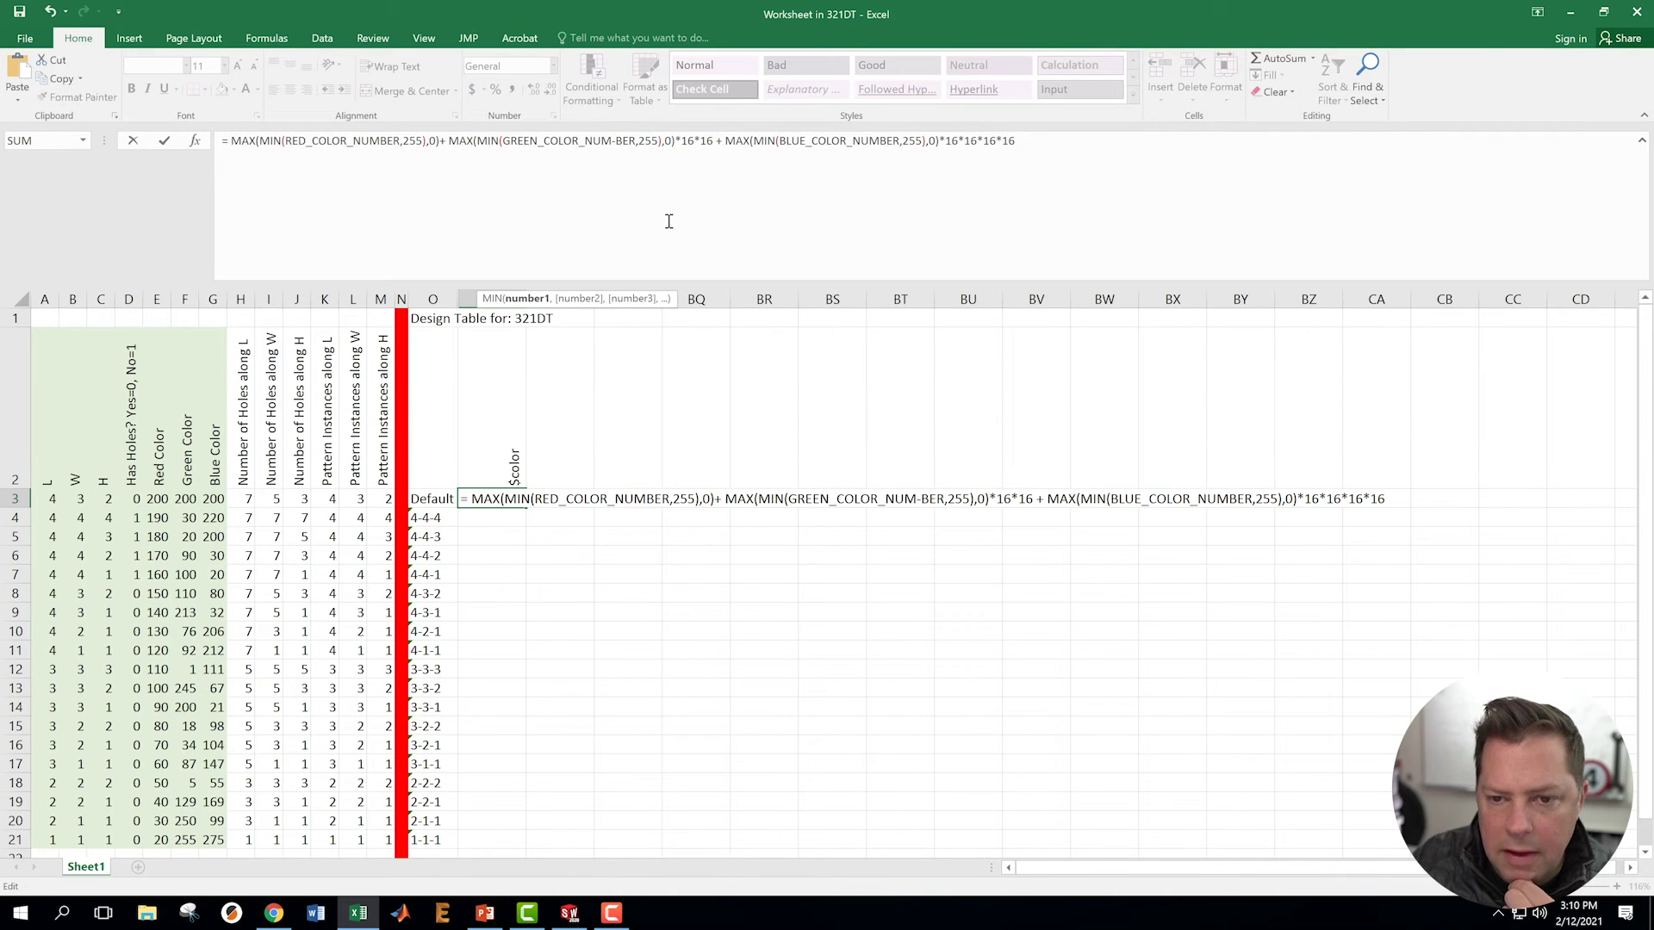
{"action": "key", "text": "BackSpace"}
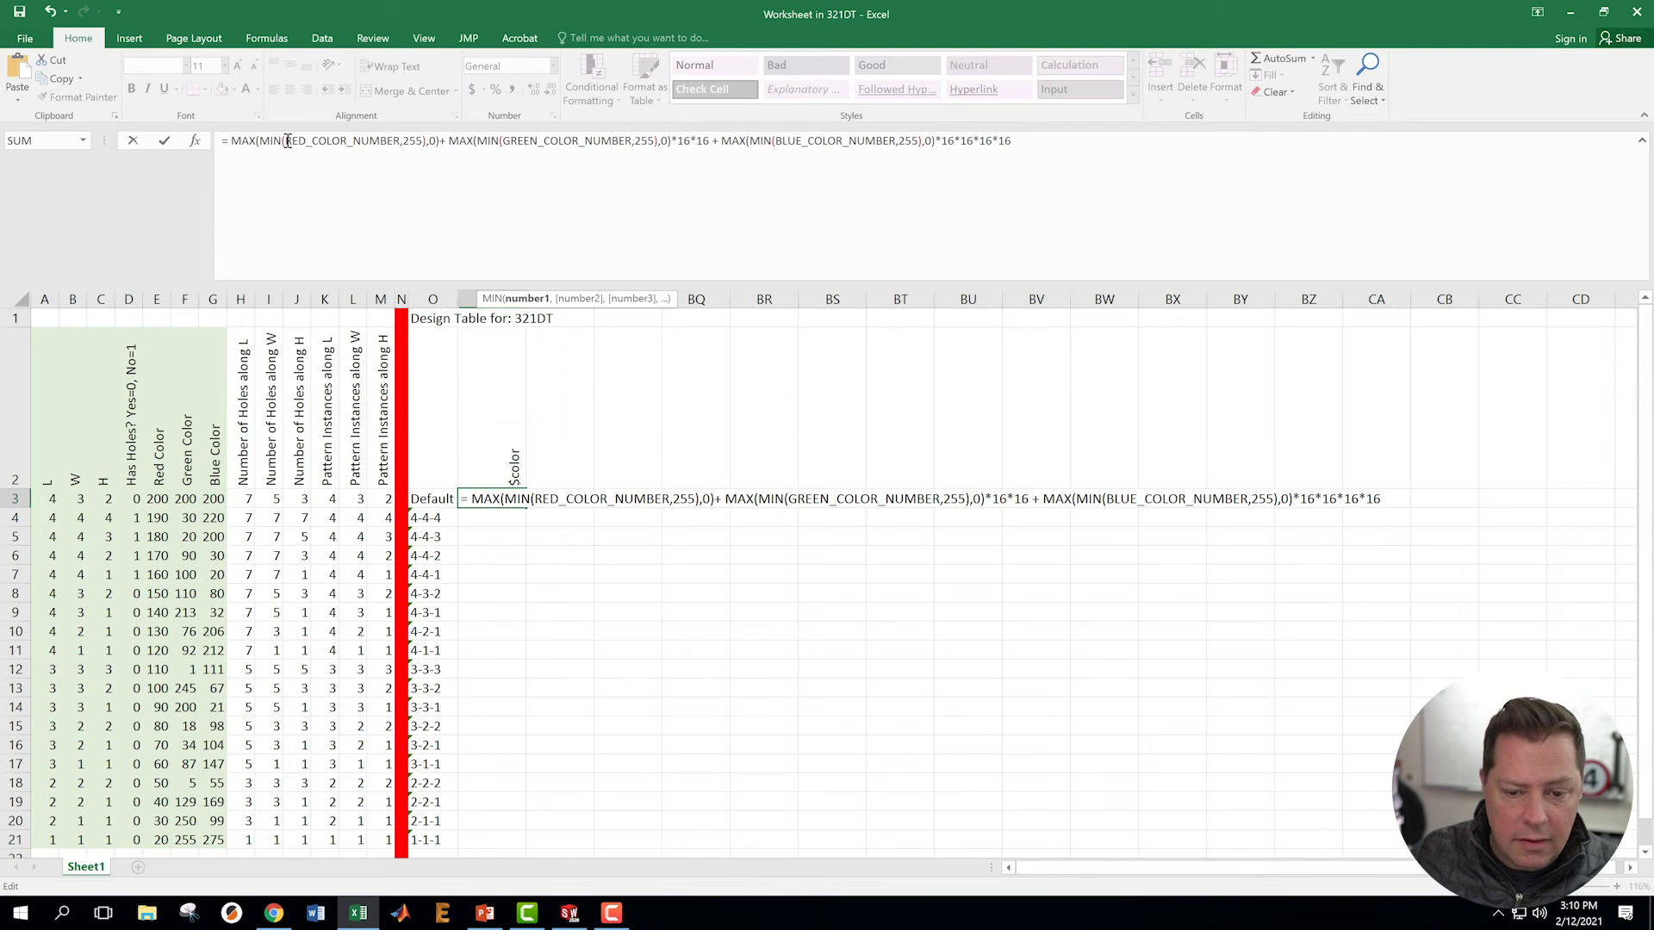
Replace the red, green and blue placeholders in BN3's formula with references to cells E3, F3 and G3.
{"action": "left_click_drag", "start_coordinate": [288, 141], "coordinate": [397, 141]}
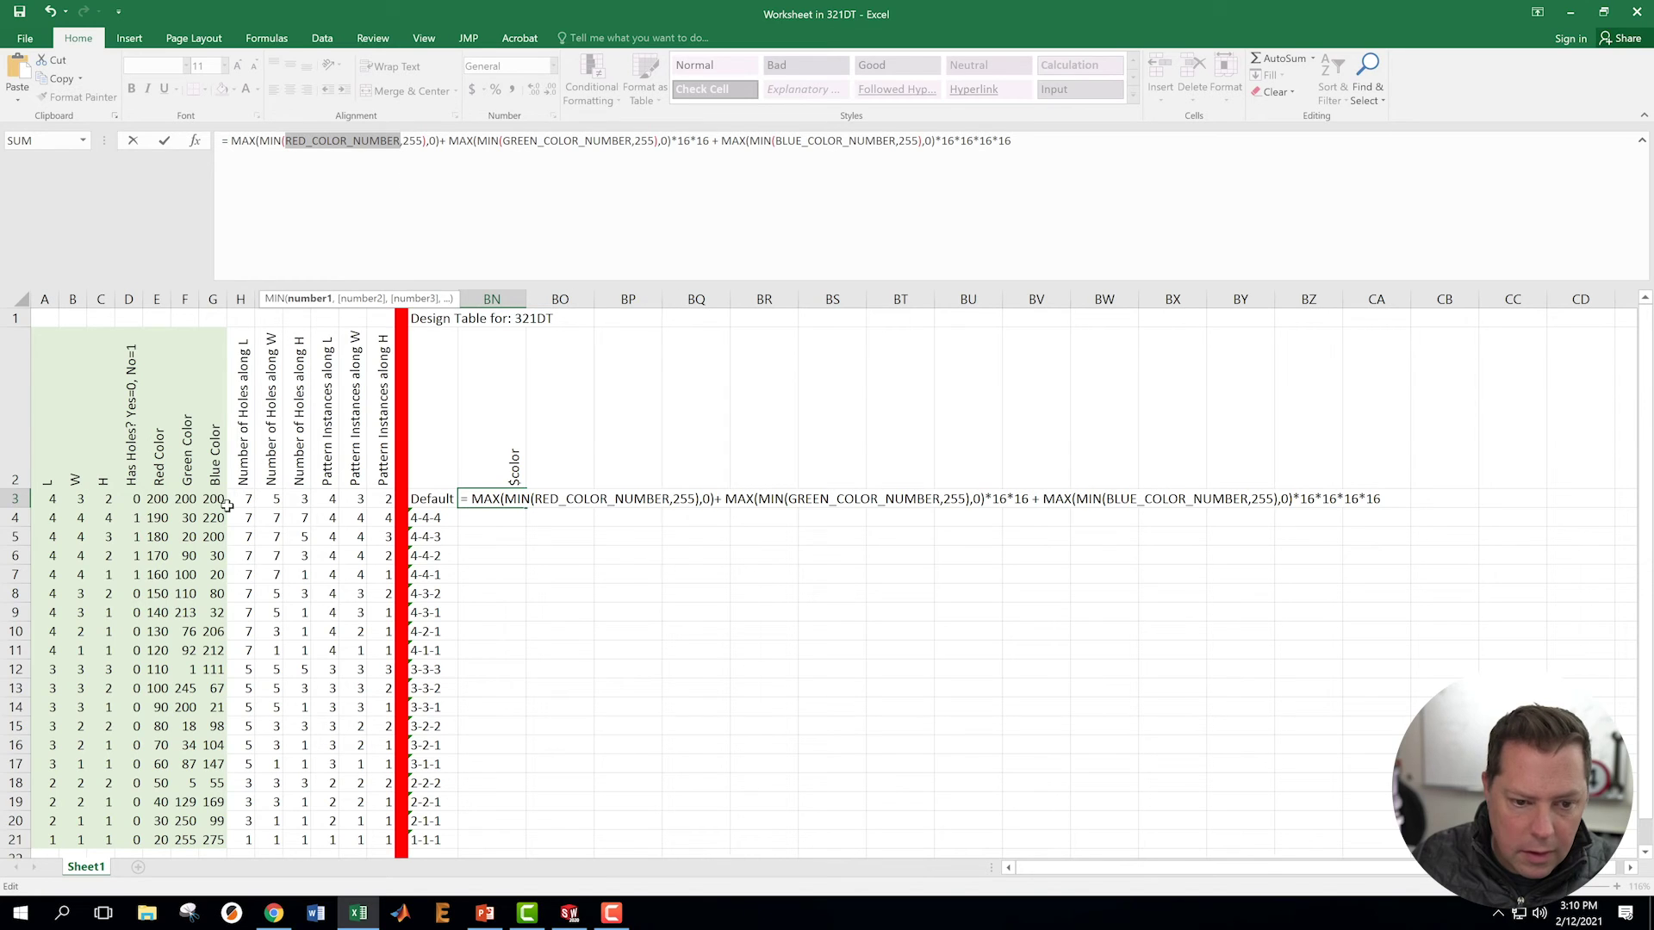
{"action": "left_click", "coordinate": [158, 499]}
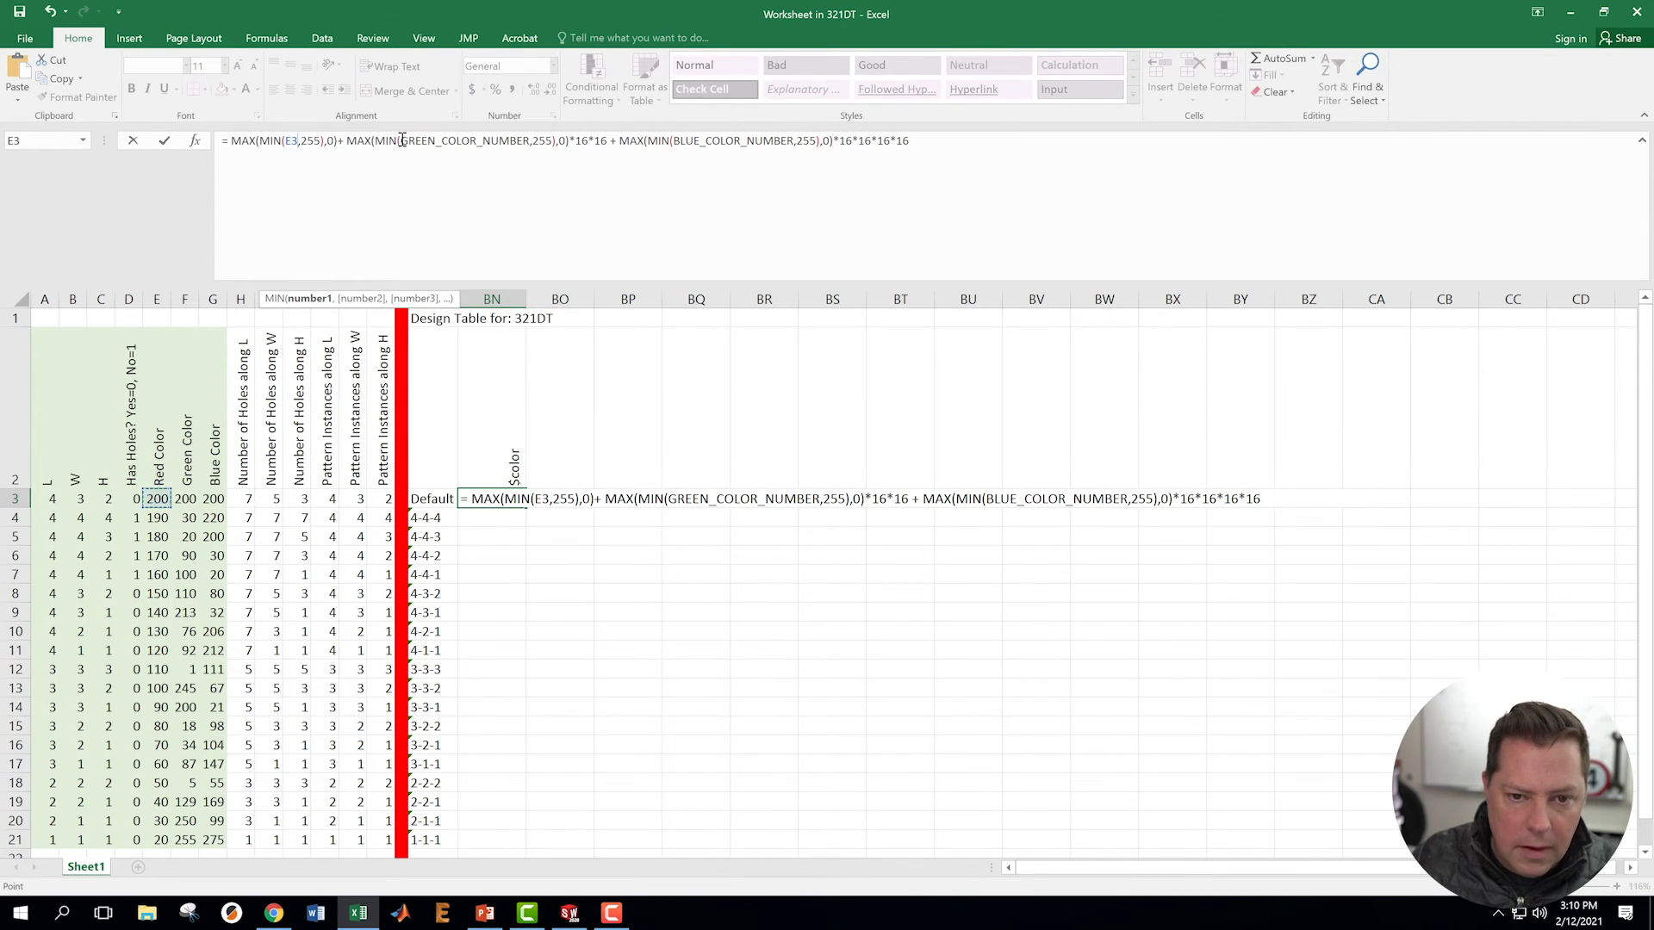
{"action": "left_click_drag", "start_coordinate": [400, 142], "coordinate": [523, 143]}
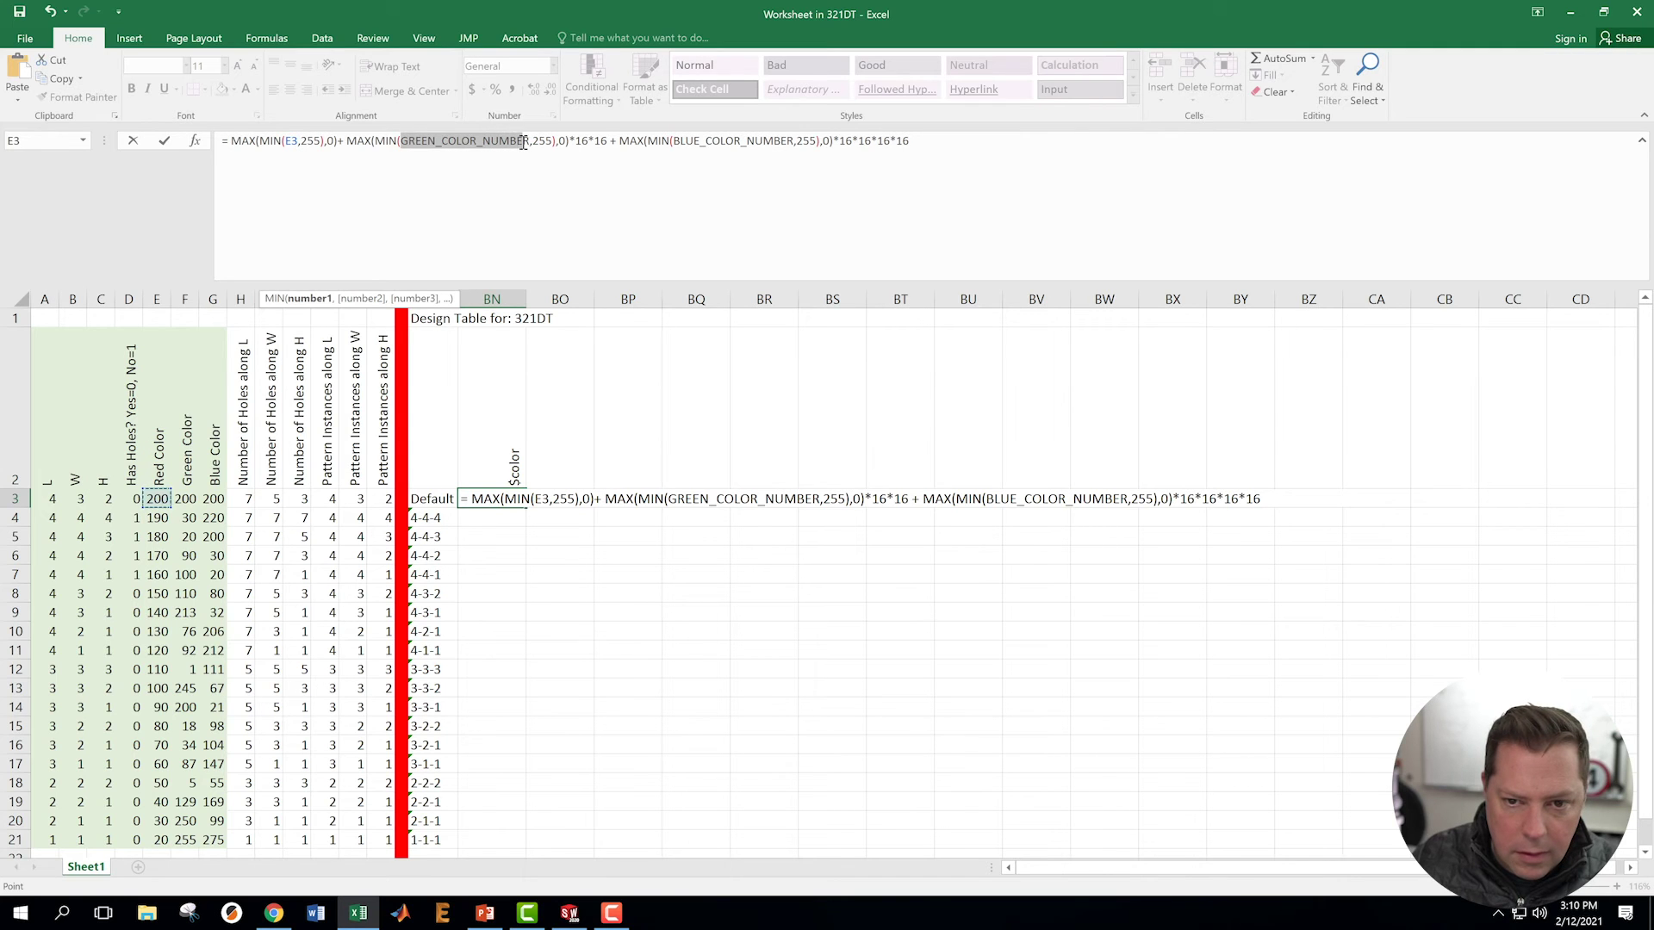
{"action": "left_click", "coordinate": [184, 500]}
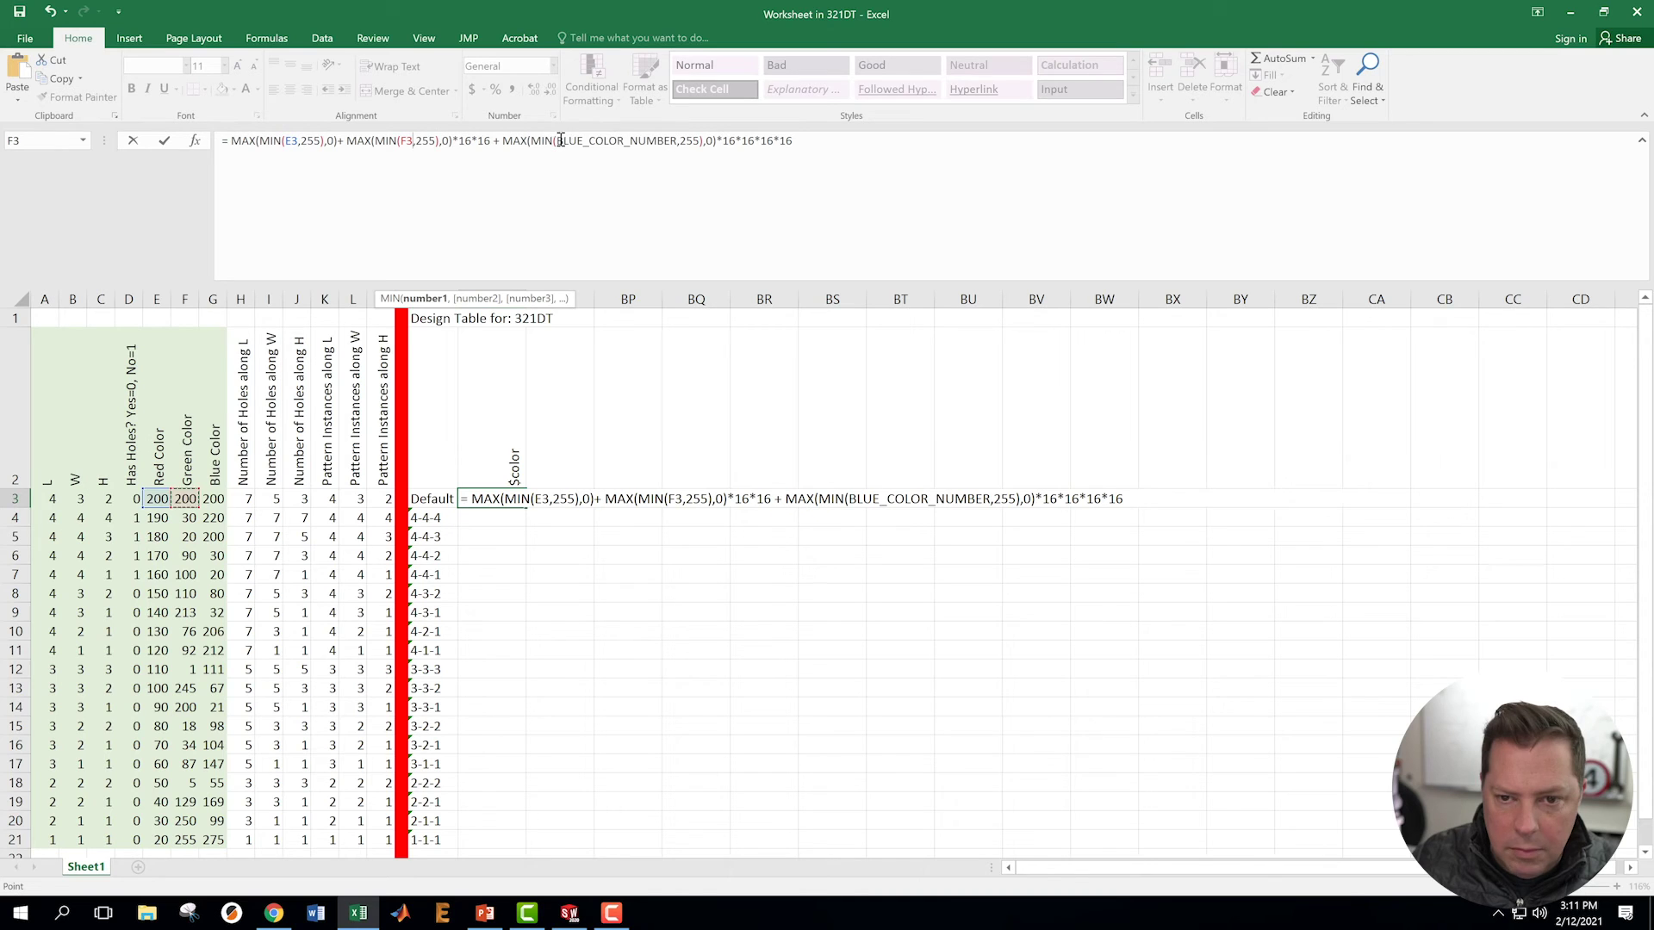
{"action": "left_click_drag", "start_coordinate": [557, 142], "coordinate": [679, 141]}
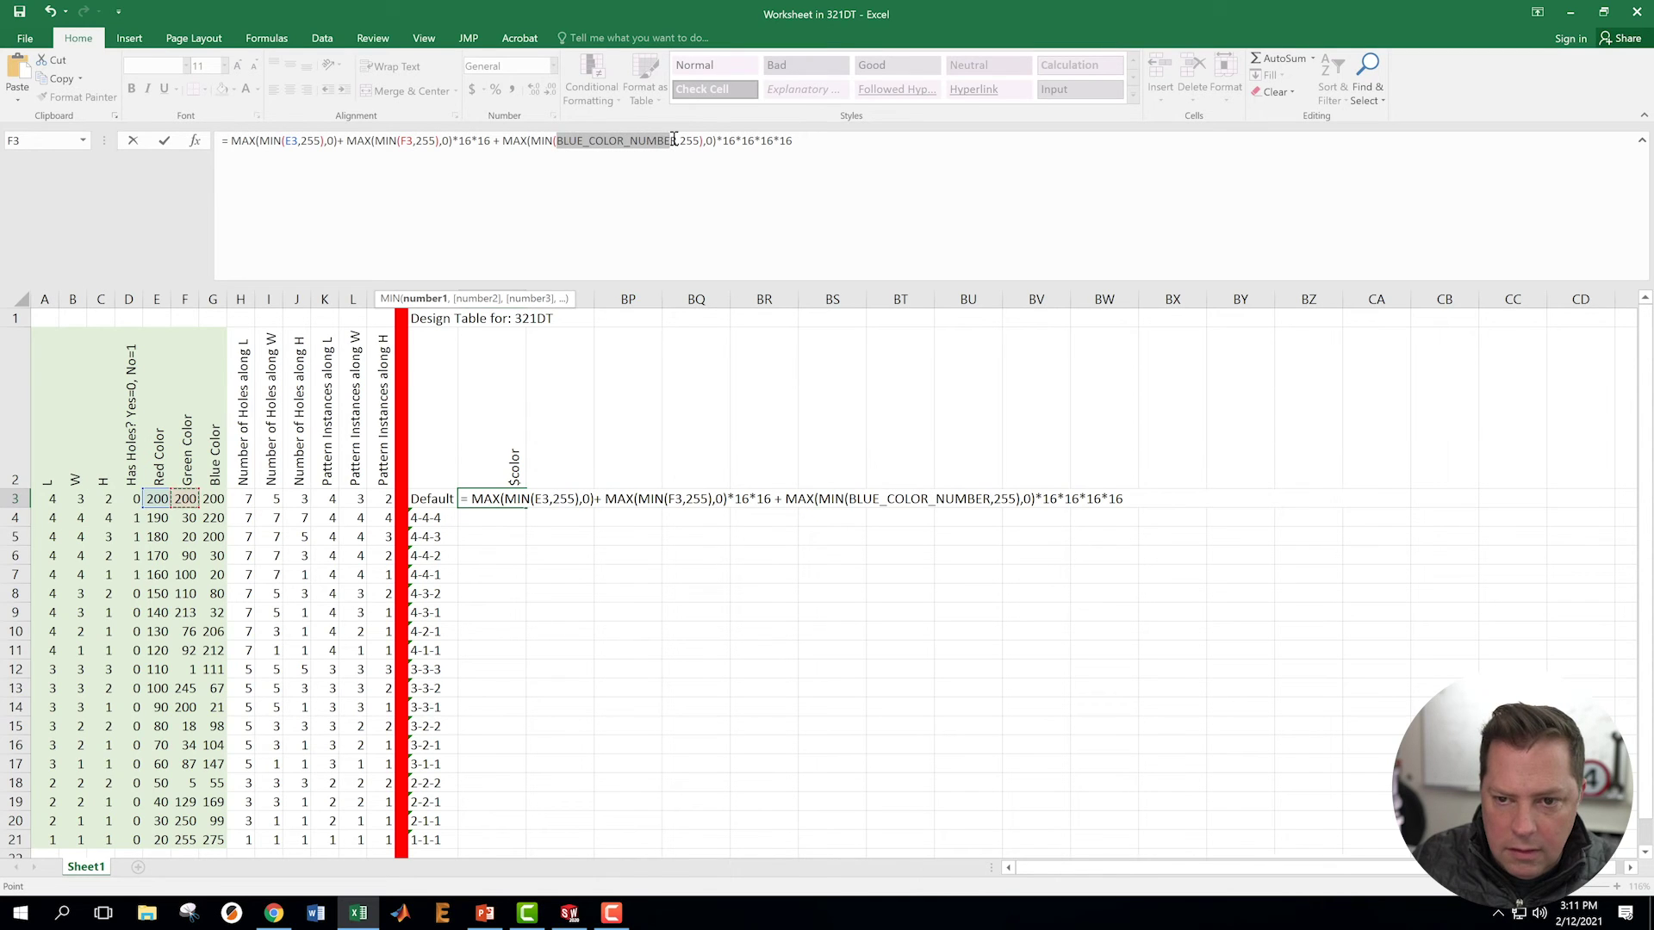
{"action": "left_click", "coordinate": [616, 159]}
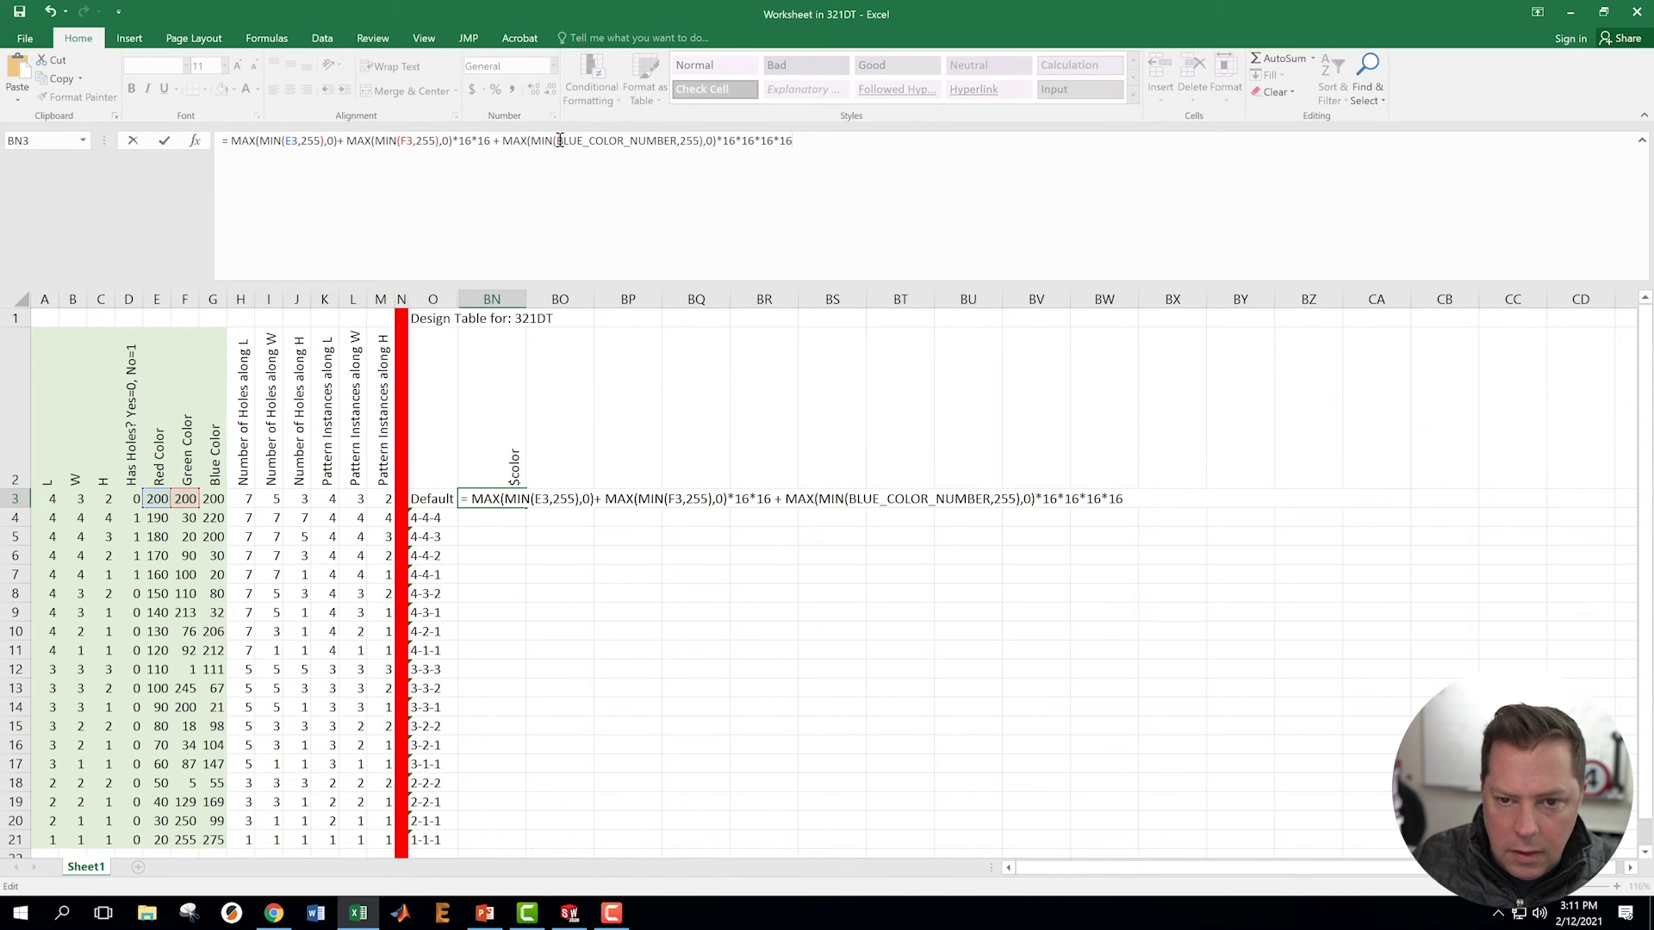
{"action": "left_click_drag", "start_coordinate": [557, 141], "coordinate": [679, 142]}
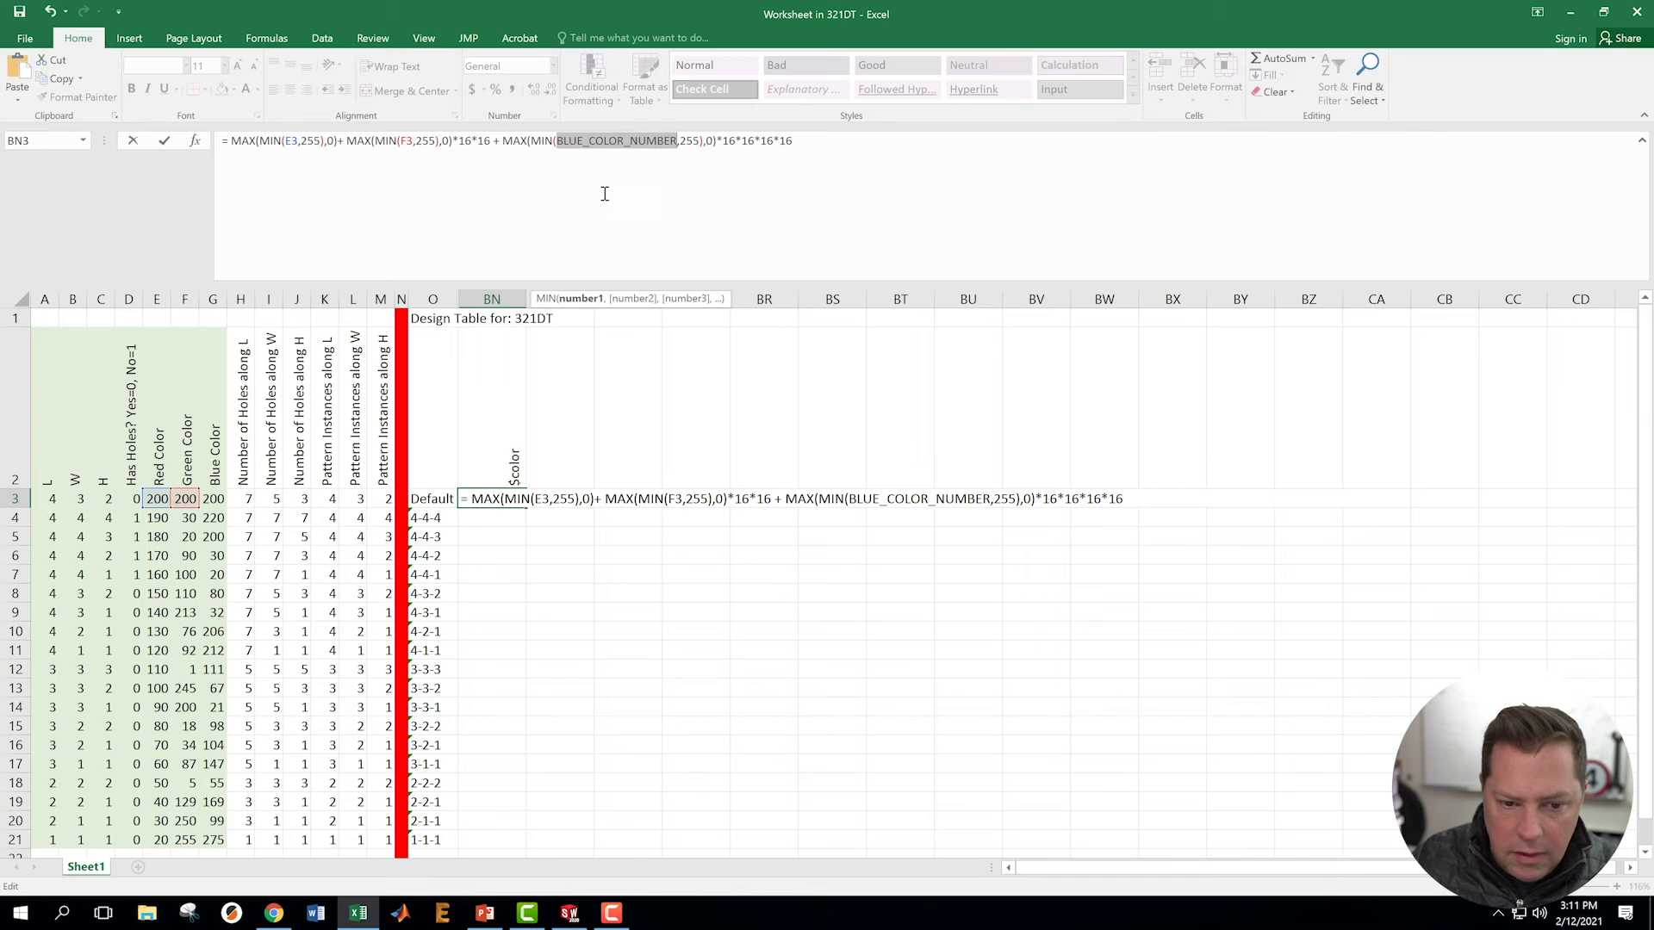
{"action": "left_click", "coordinate": [214, 498]}
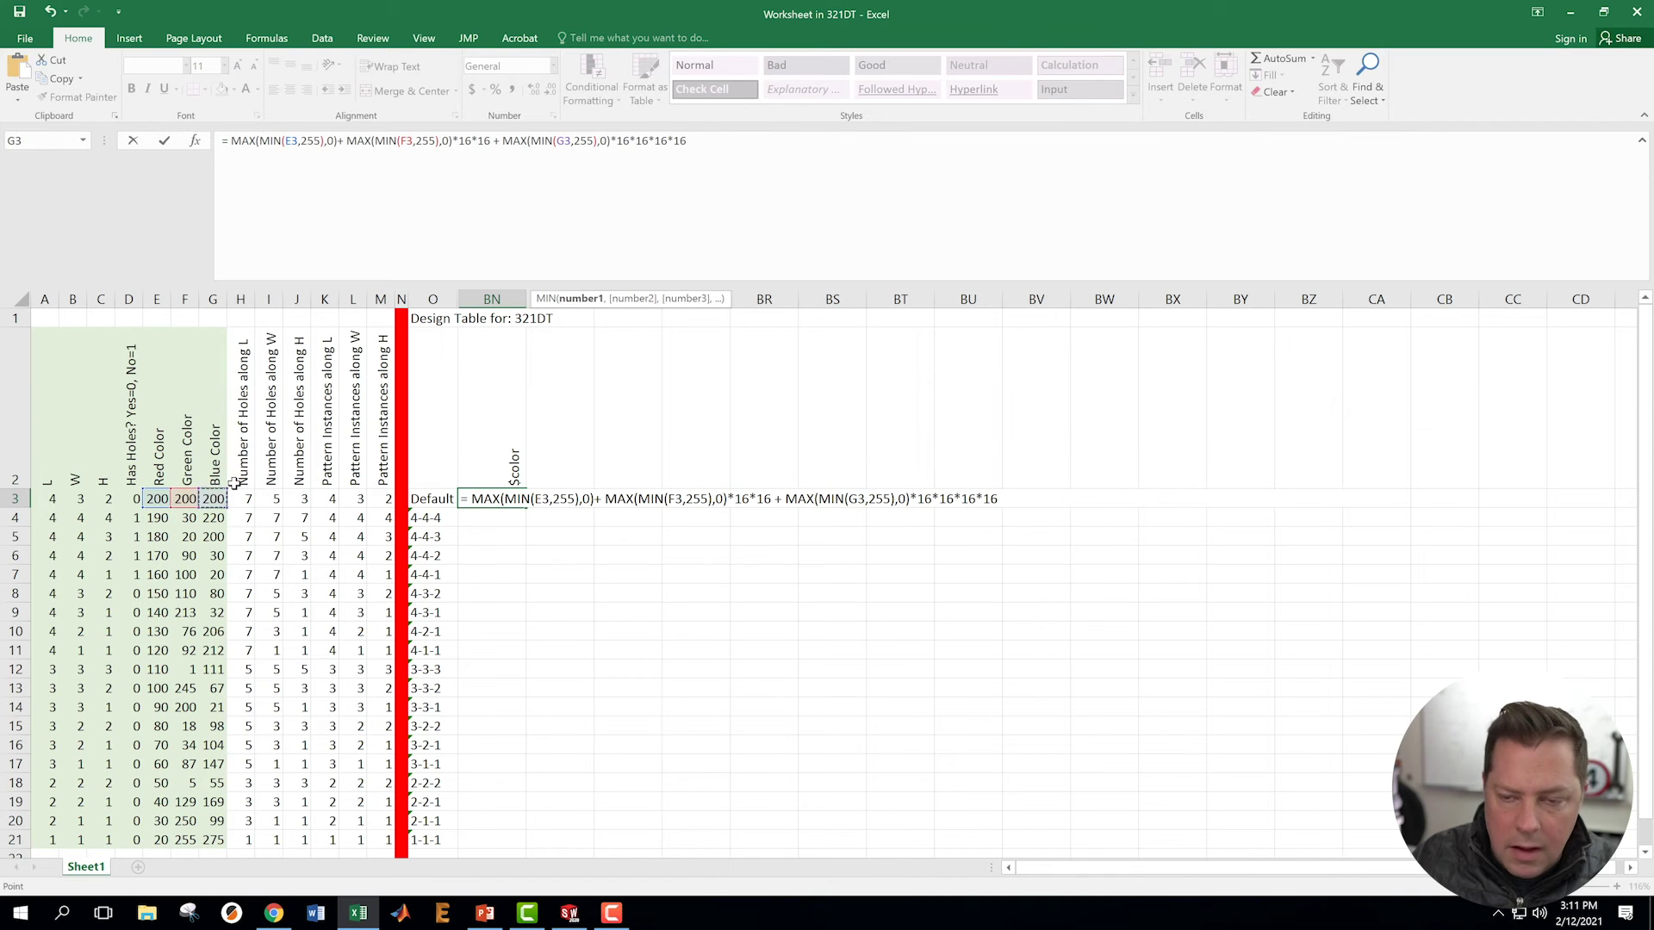
{"action": "key", "text": "Return"}
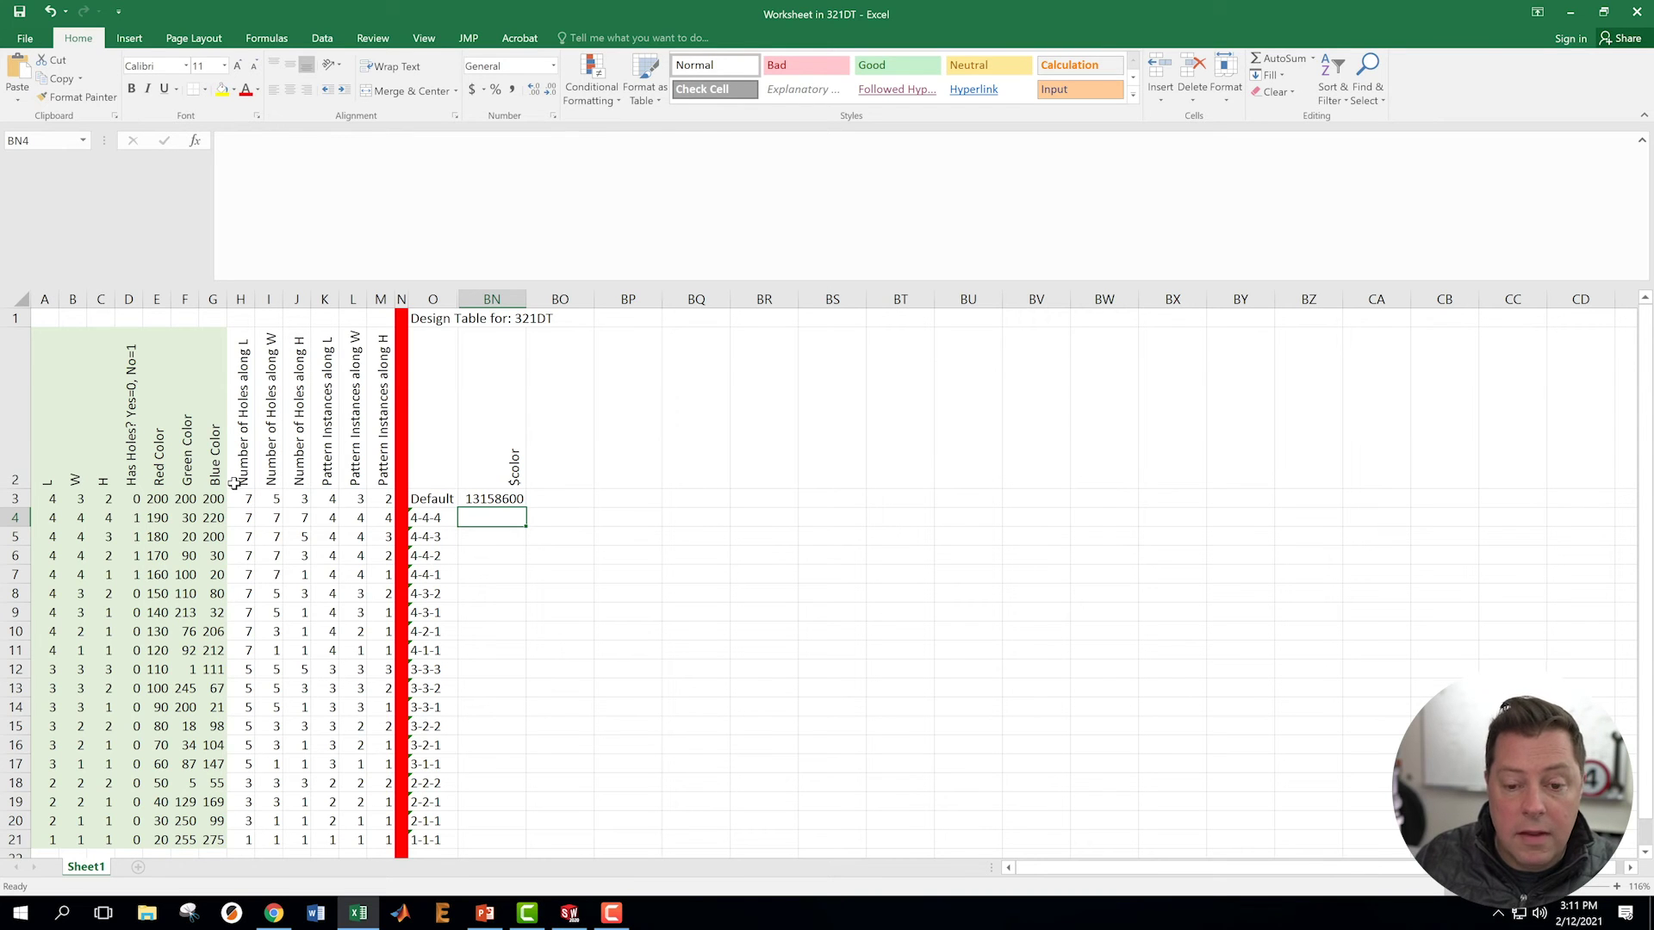
Fill the BN3 color formula down to BN21 for all configurations and close the design table worksheet.
{"action": "left_click", "coordinate": [484, 503]}
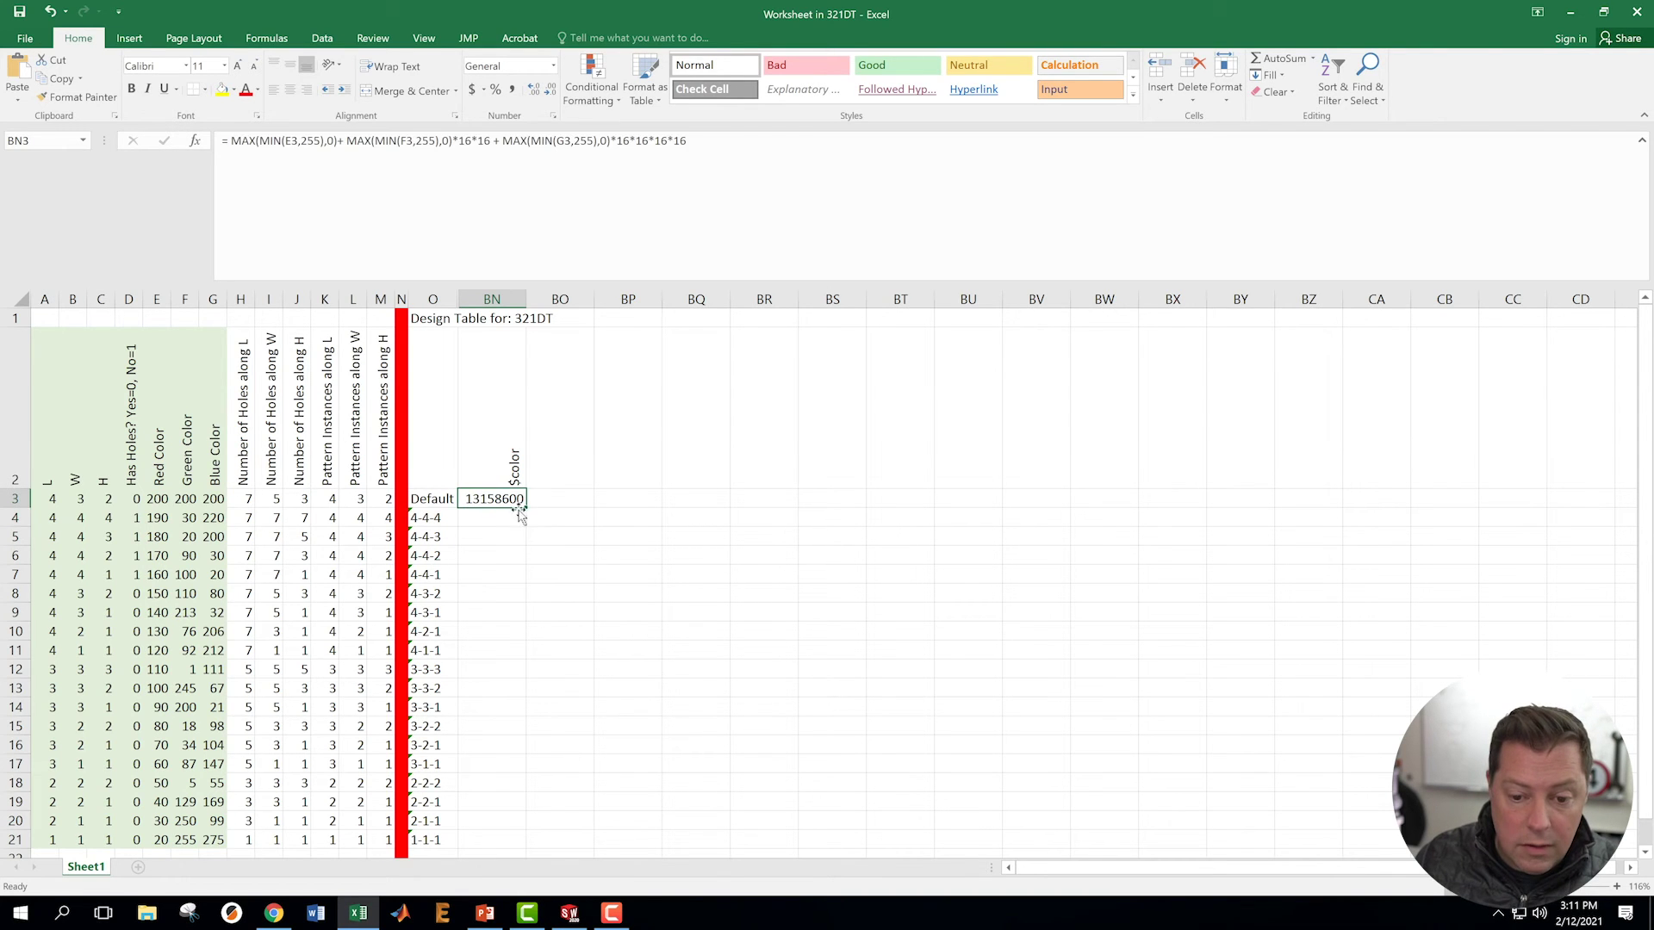
{"action": "double_click", "coordinate": [524, 508]}
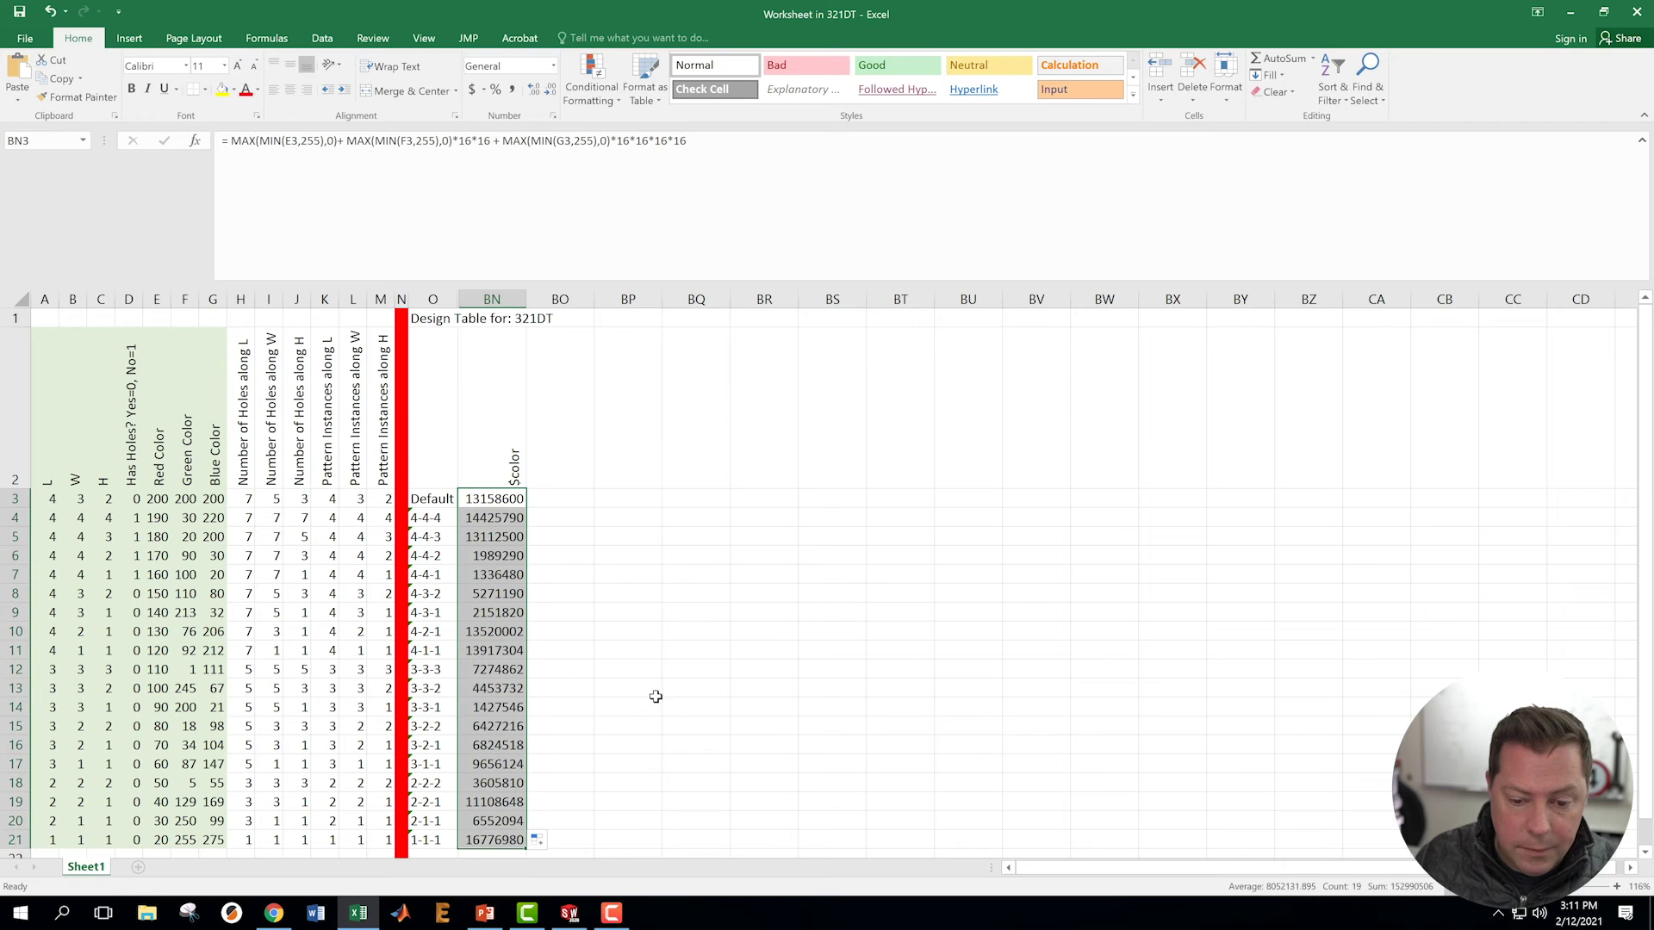
{"action": "scroll", "coordinate": [652, 689], "scroll_direction": "down", "scroll_amount": 4}
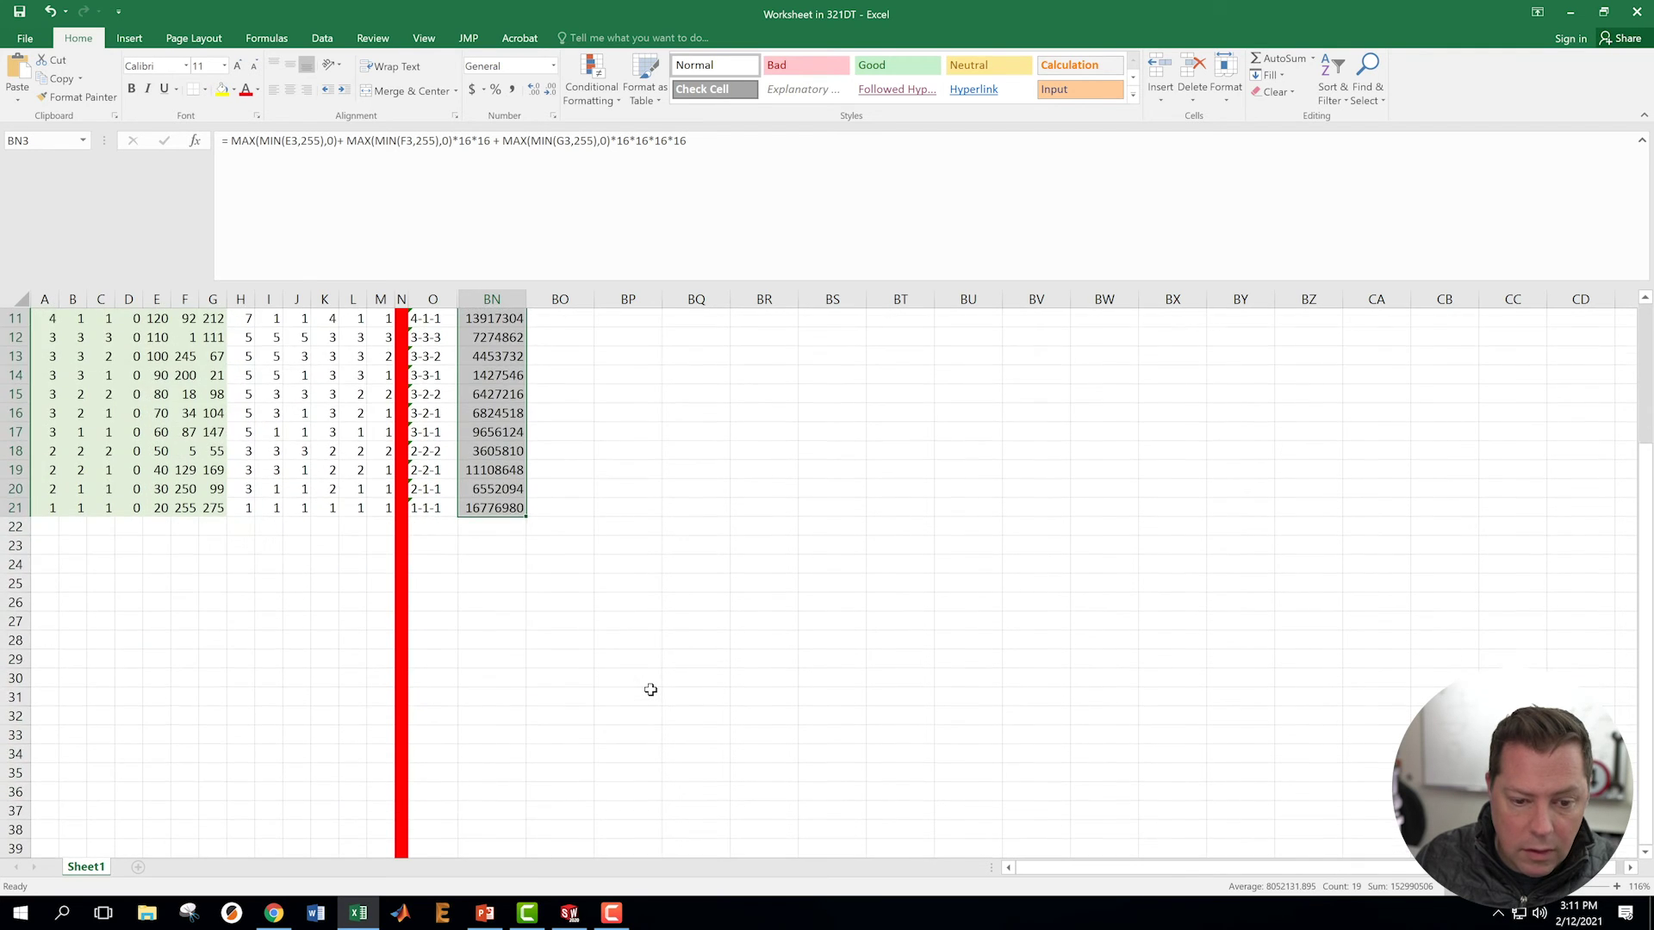
{"action": "scroll", "coordinate": [651, 688], "scroll_direction": "up", "scroll_amount": 4}
{"action": "left_click", "coordinate": [628, 458]}
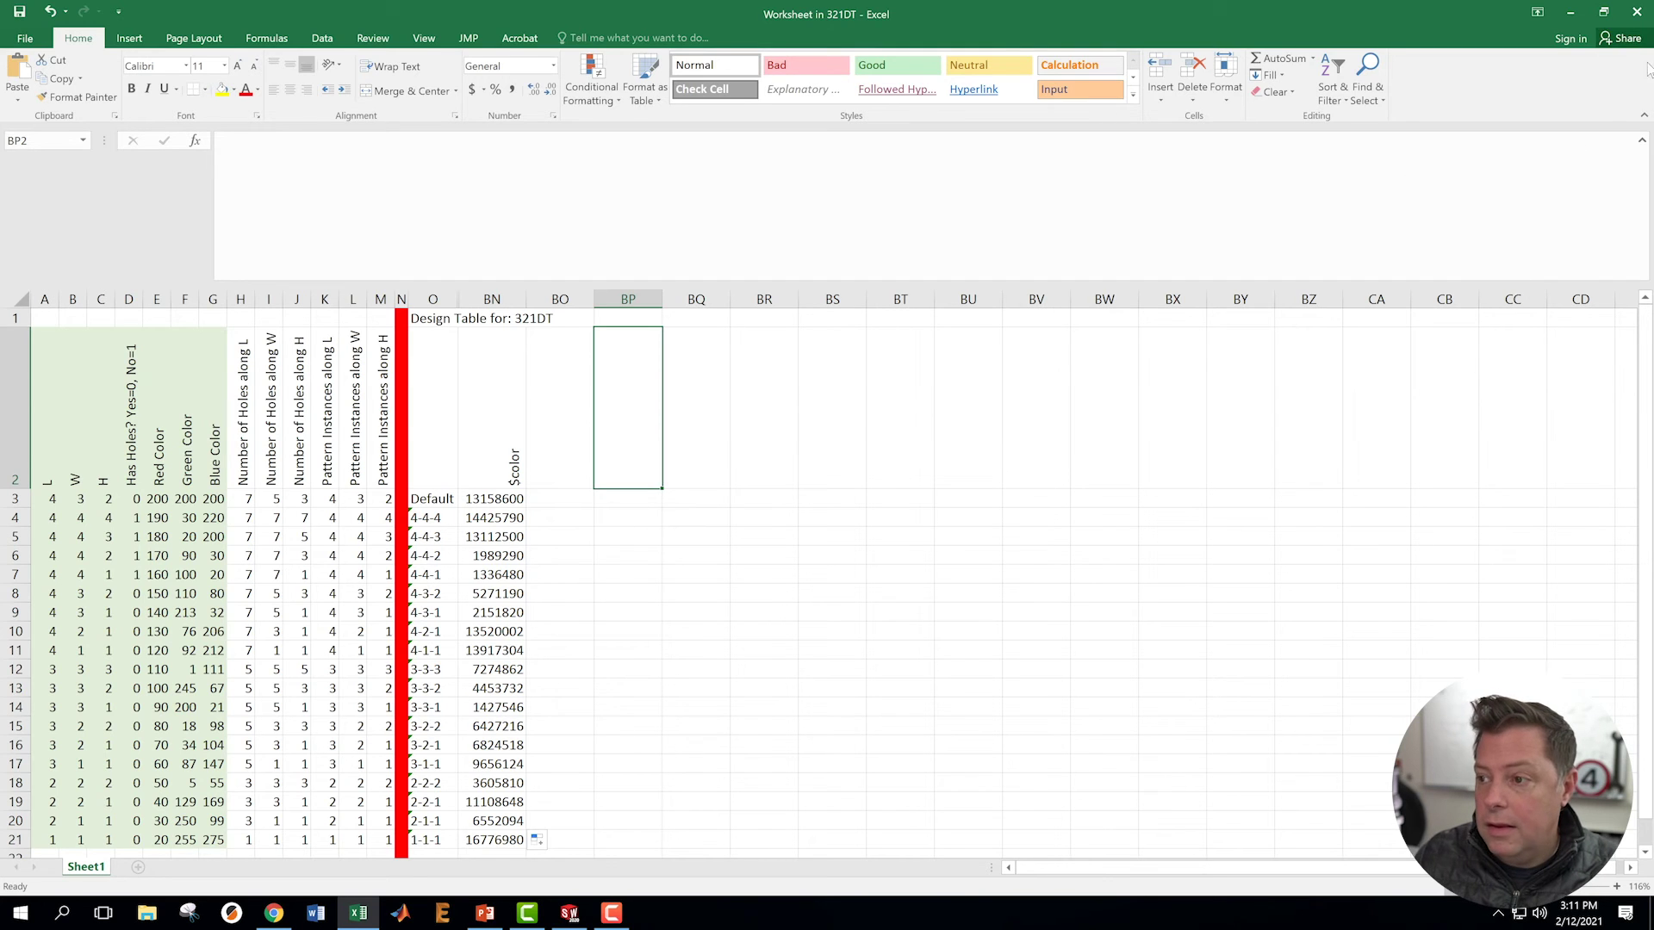
{"action": "left_click", "coordinate": [1637, 12]}
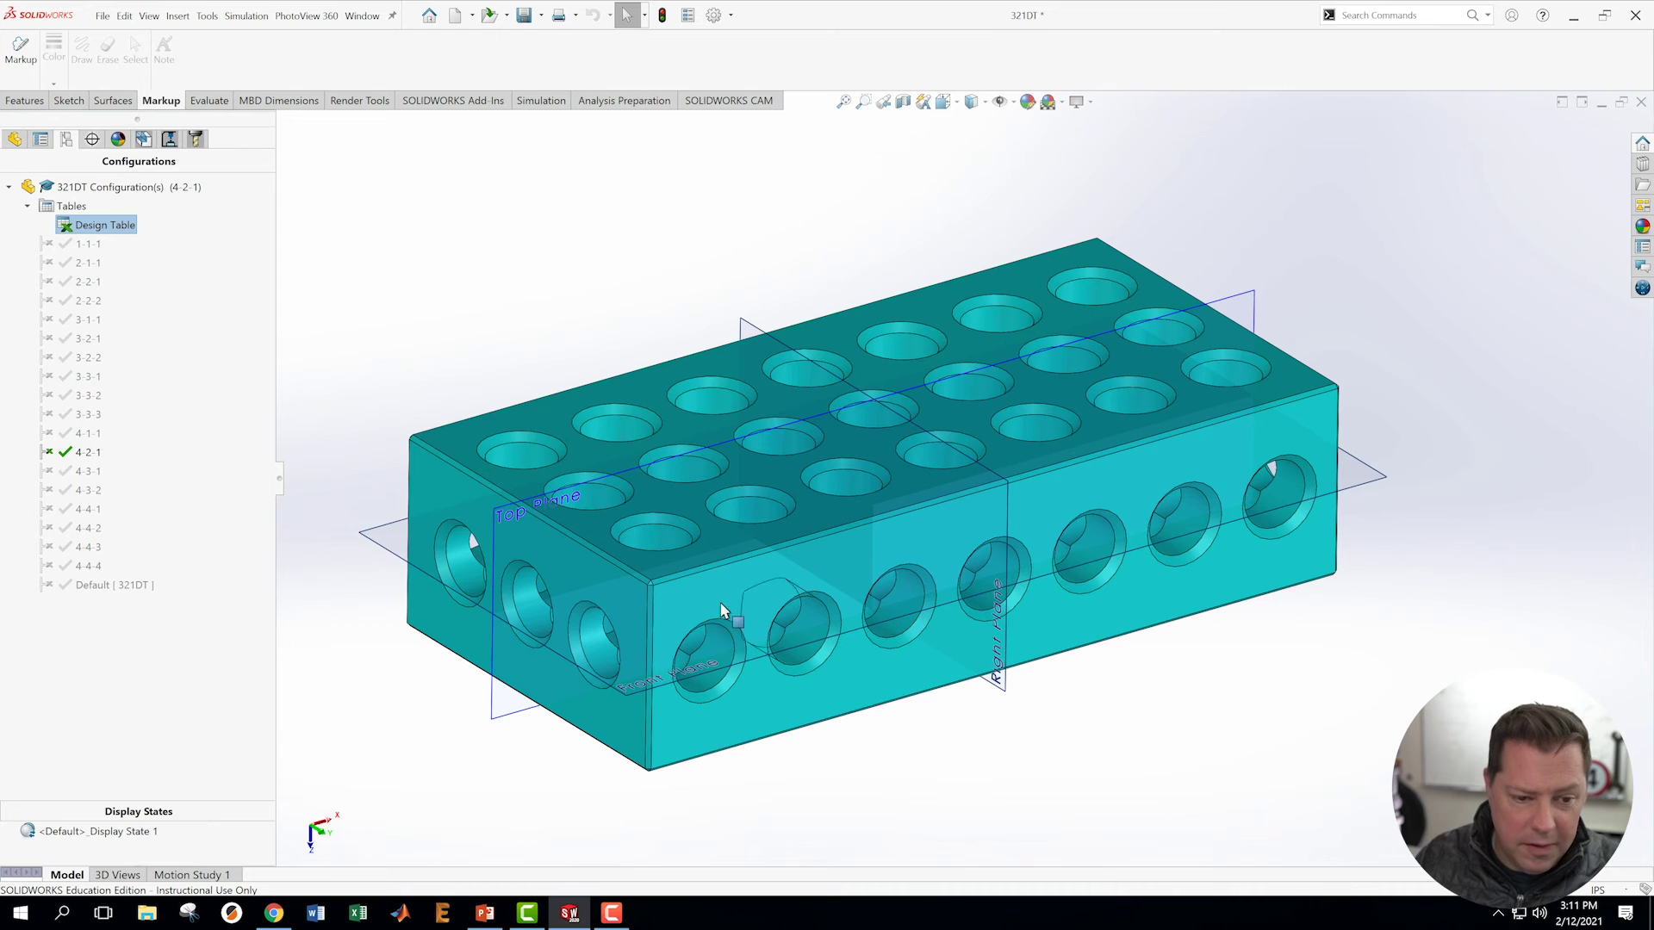
In SOLIDWORKS, activate several configurations, including 3-1-1, 2-2-1, 3-2-2 and 4-4-1, to check the block's color in each.
{"action": "left_click", "coordinate": [64, 321]}
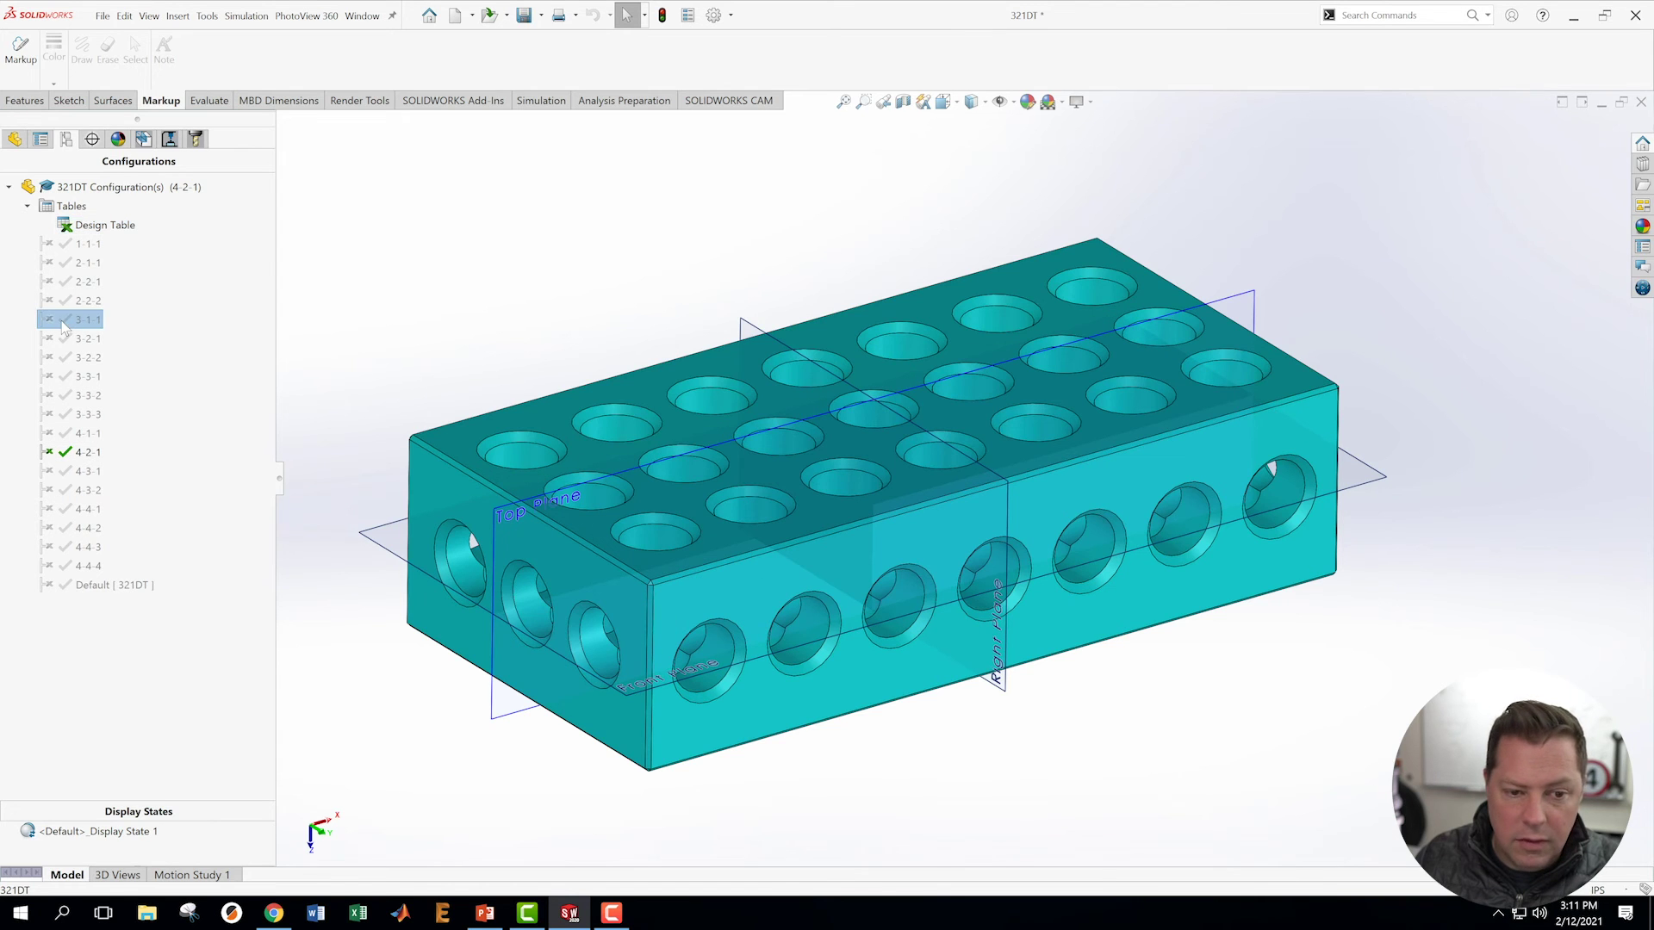
{"action": "left_click", "coordinate": [64, 321]}
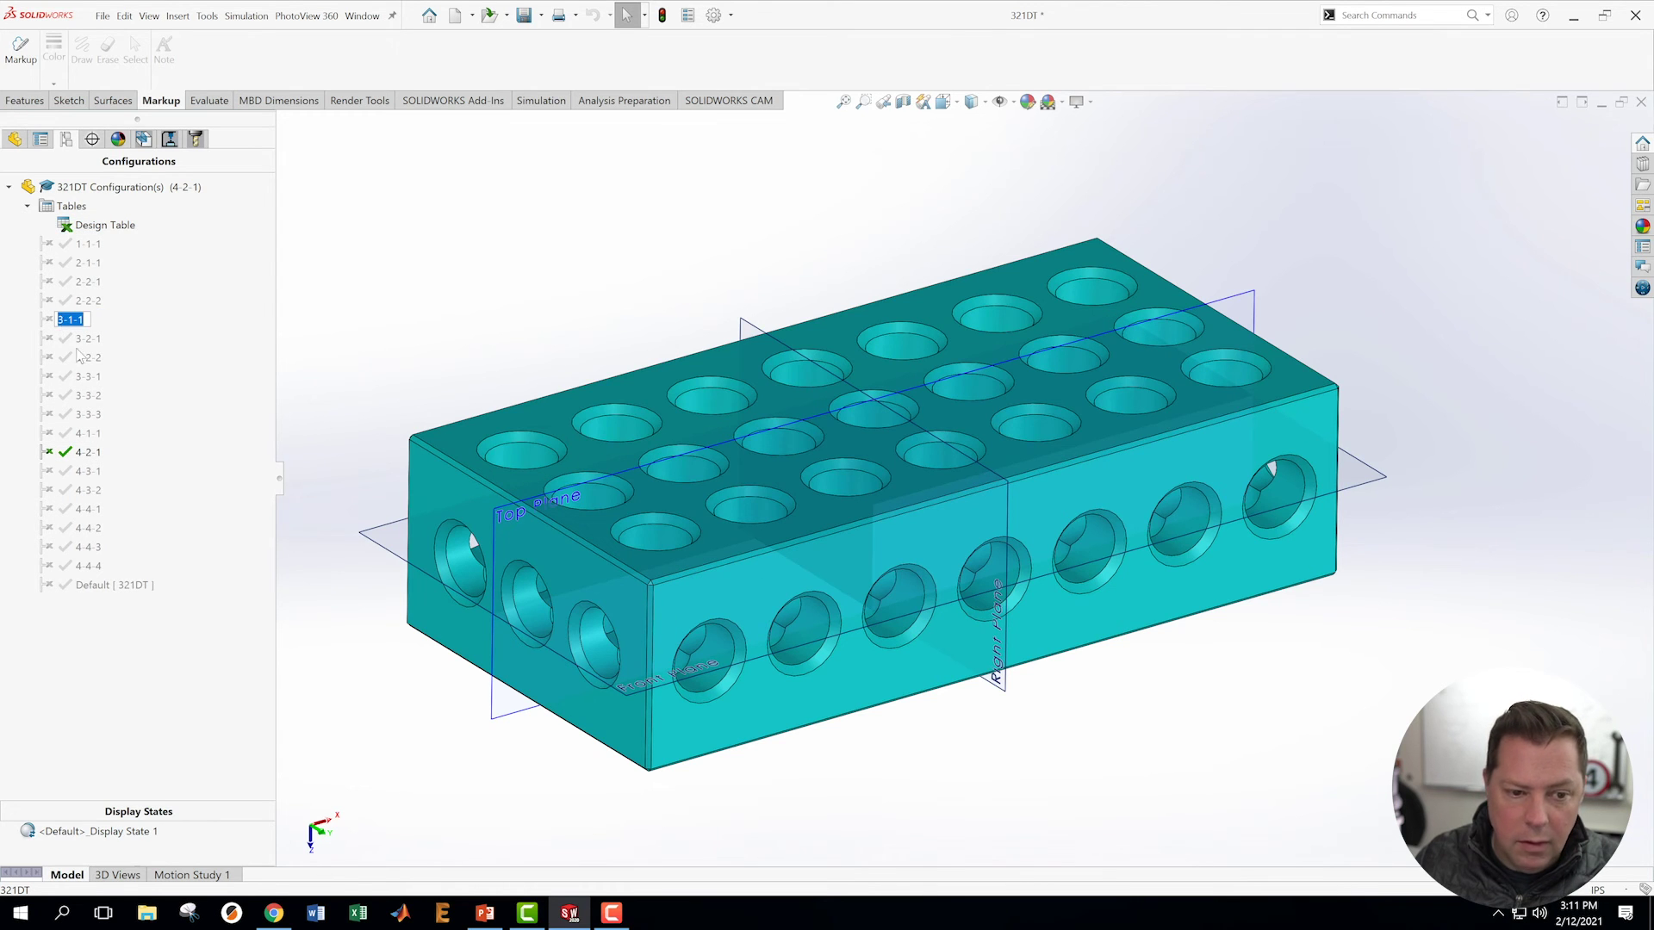
{"action": "double_click", "coordinate": [63, 321]}
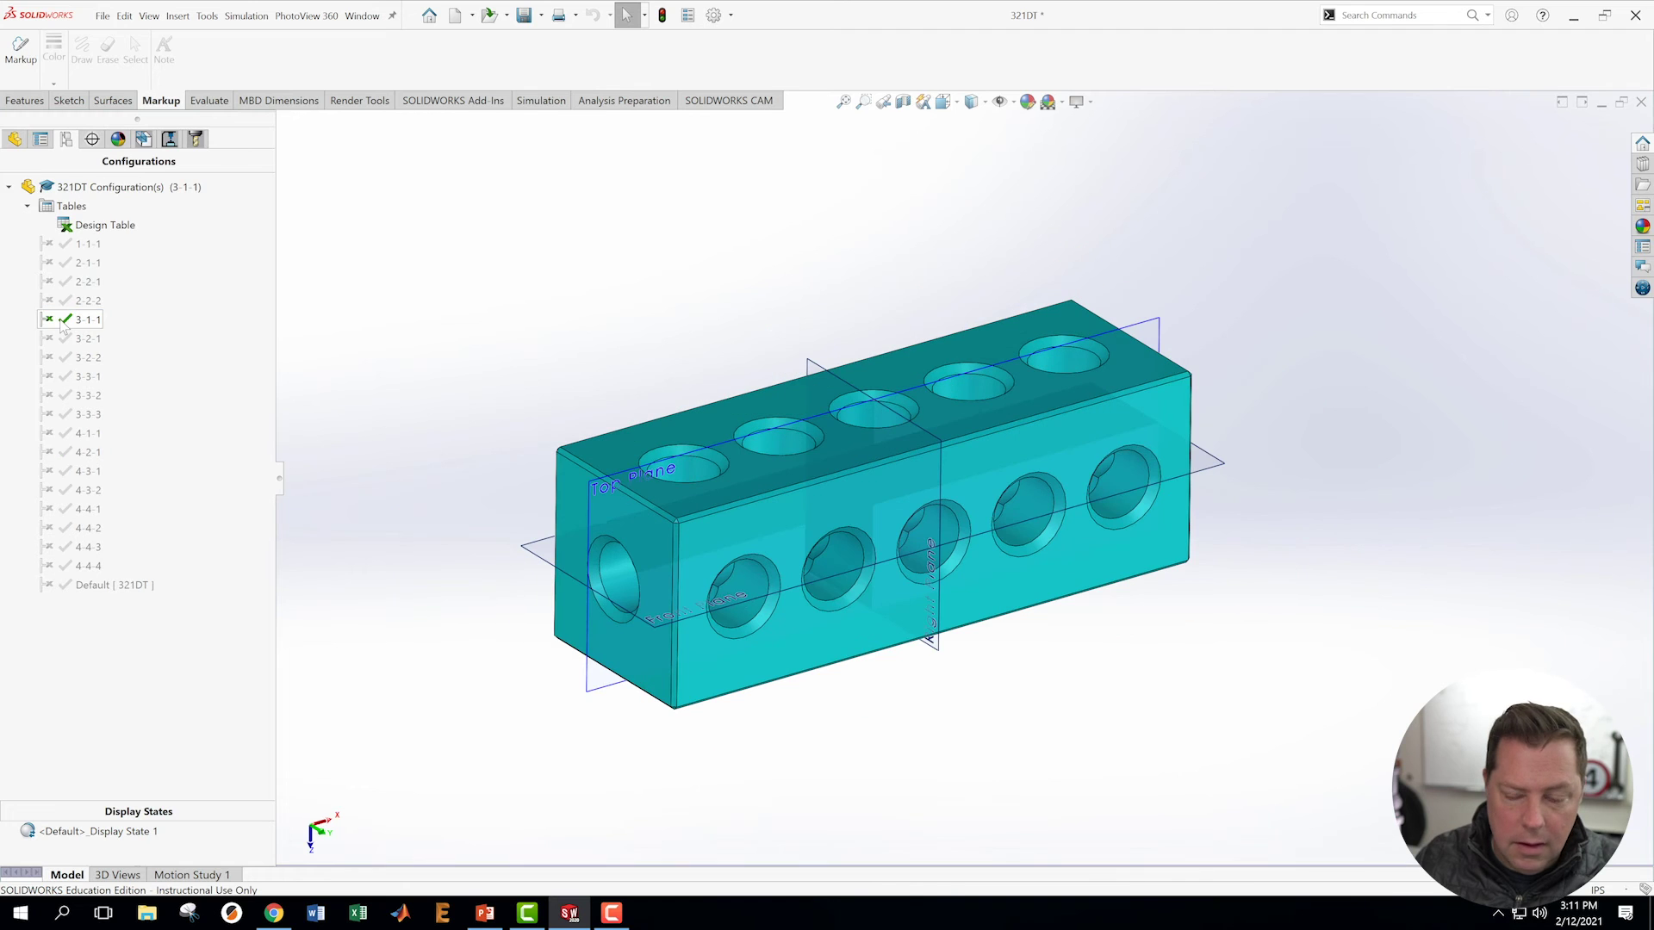
{"action": "double_click", "coordinate": [61, 284]}
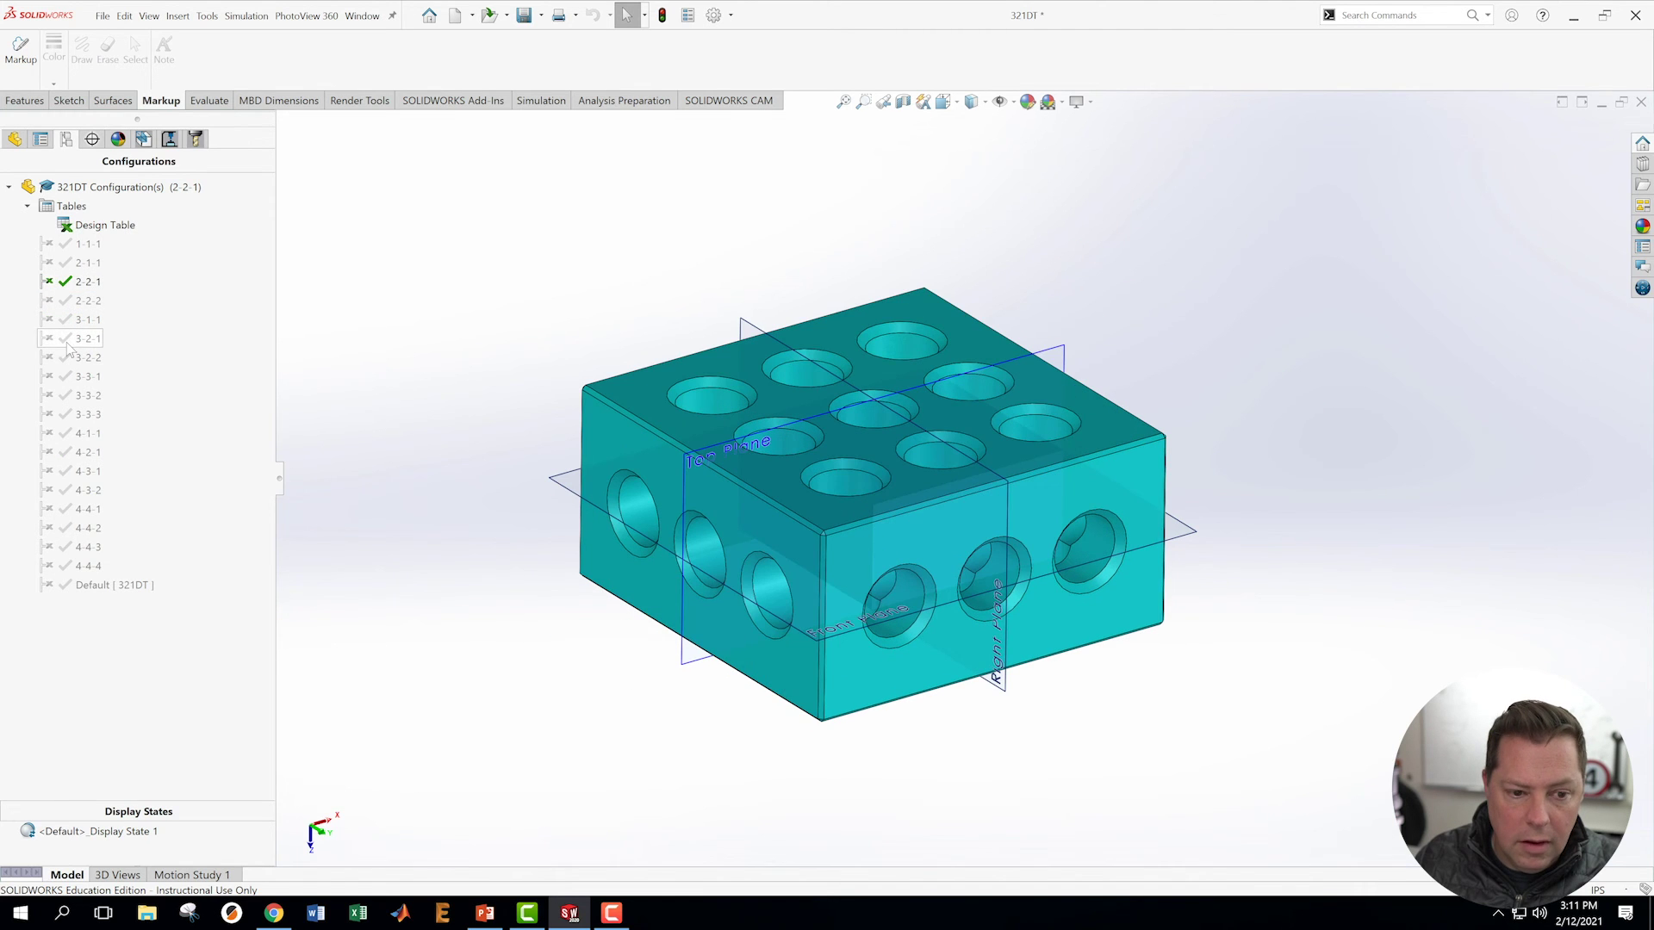
{"action": "double_click", "coordinate": [67, 360]}
{"action": "double_click", "coordinate": [67, 471]}
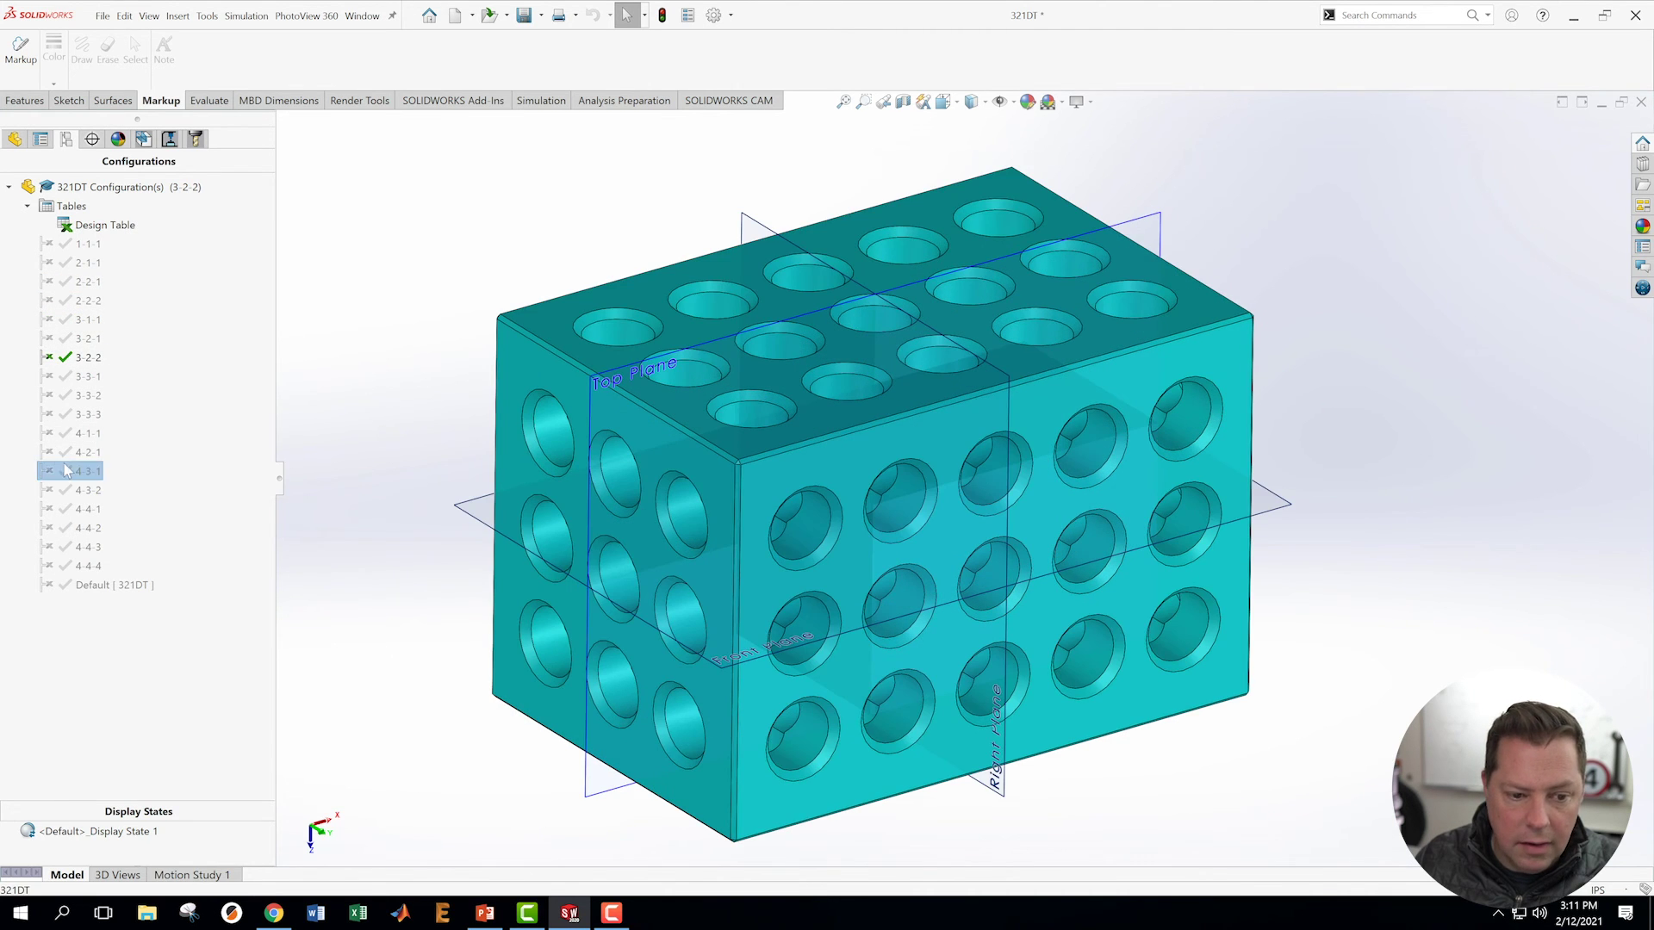
{"action": "double_click", "coordinate": [69, 509]}
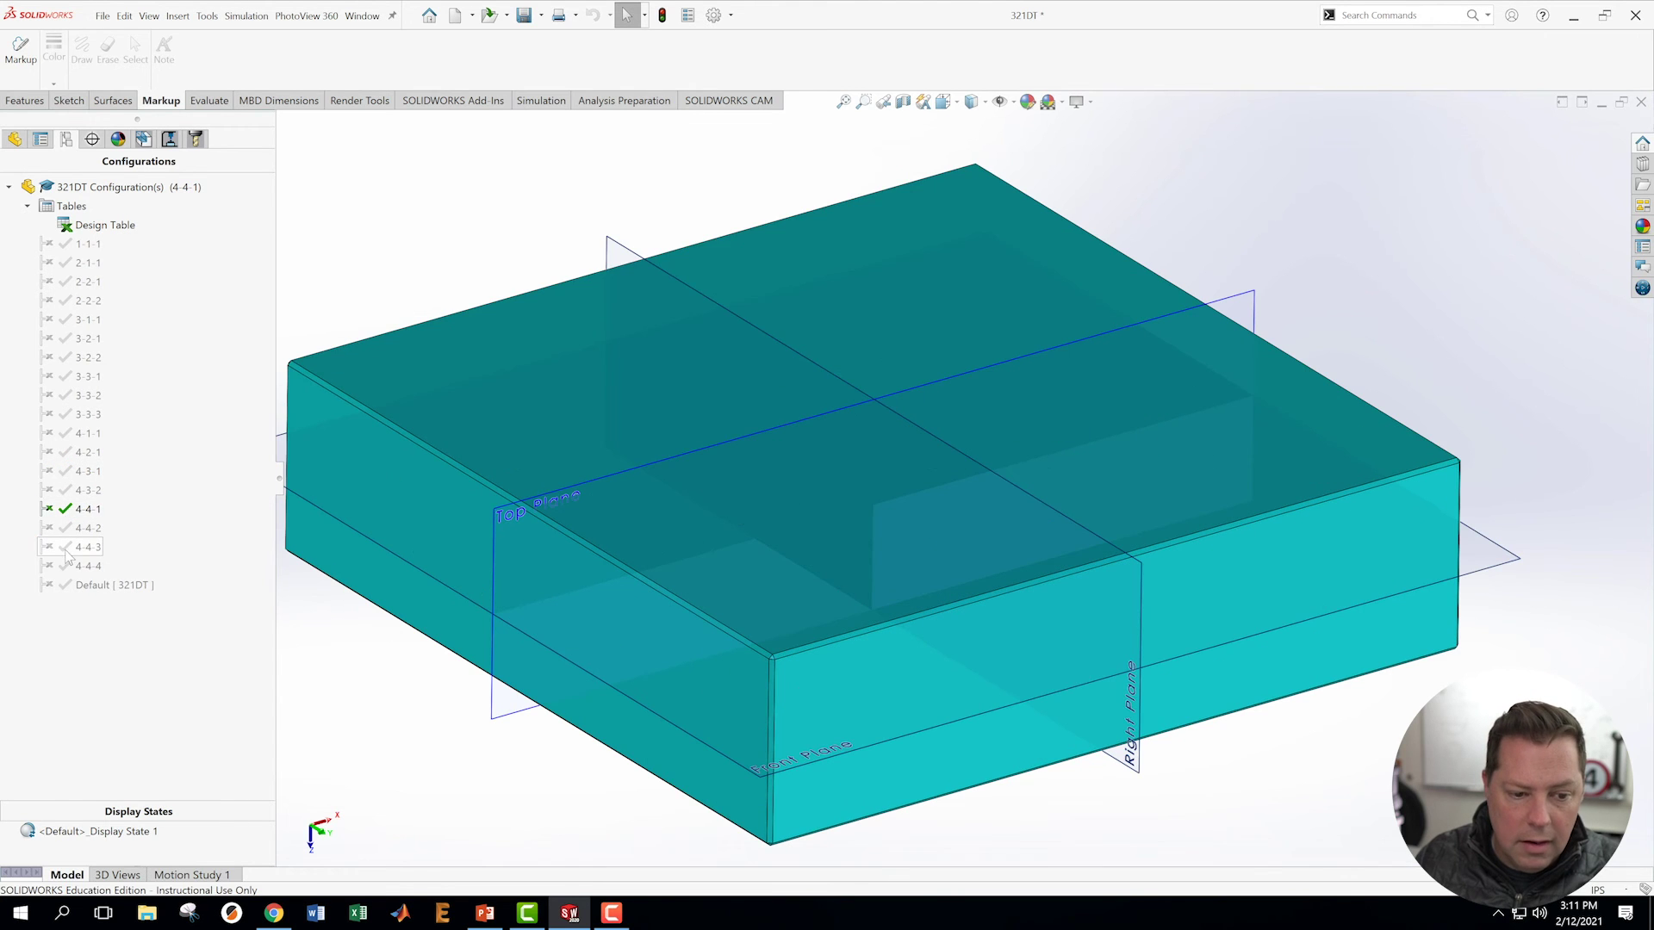
{"action": "double_click", "coordinate": [69, 547]}
{"action": "double_click", "coordinate": [69, 509]}
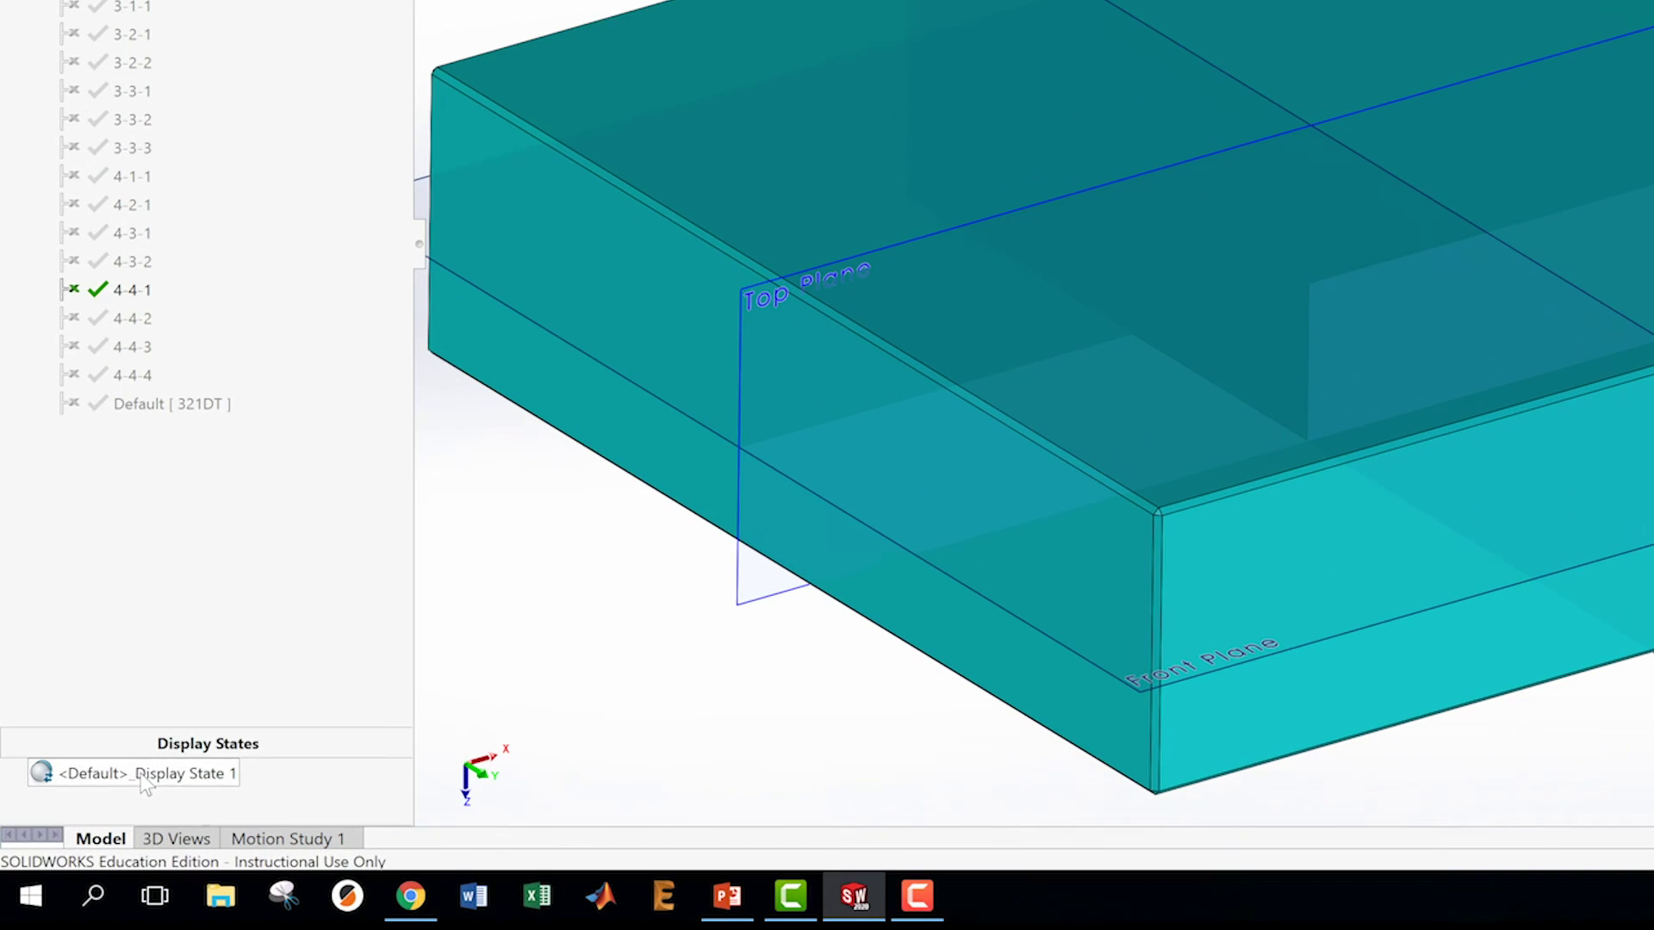
Link display states to configurations in the properties of <Default>_Display State 1.
{"action": "right_click", "coordinate": [95, 832]}
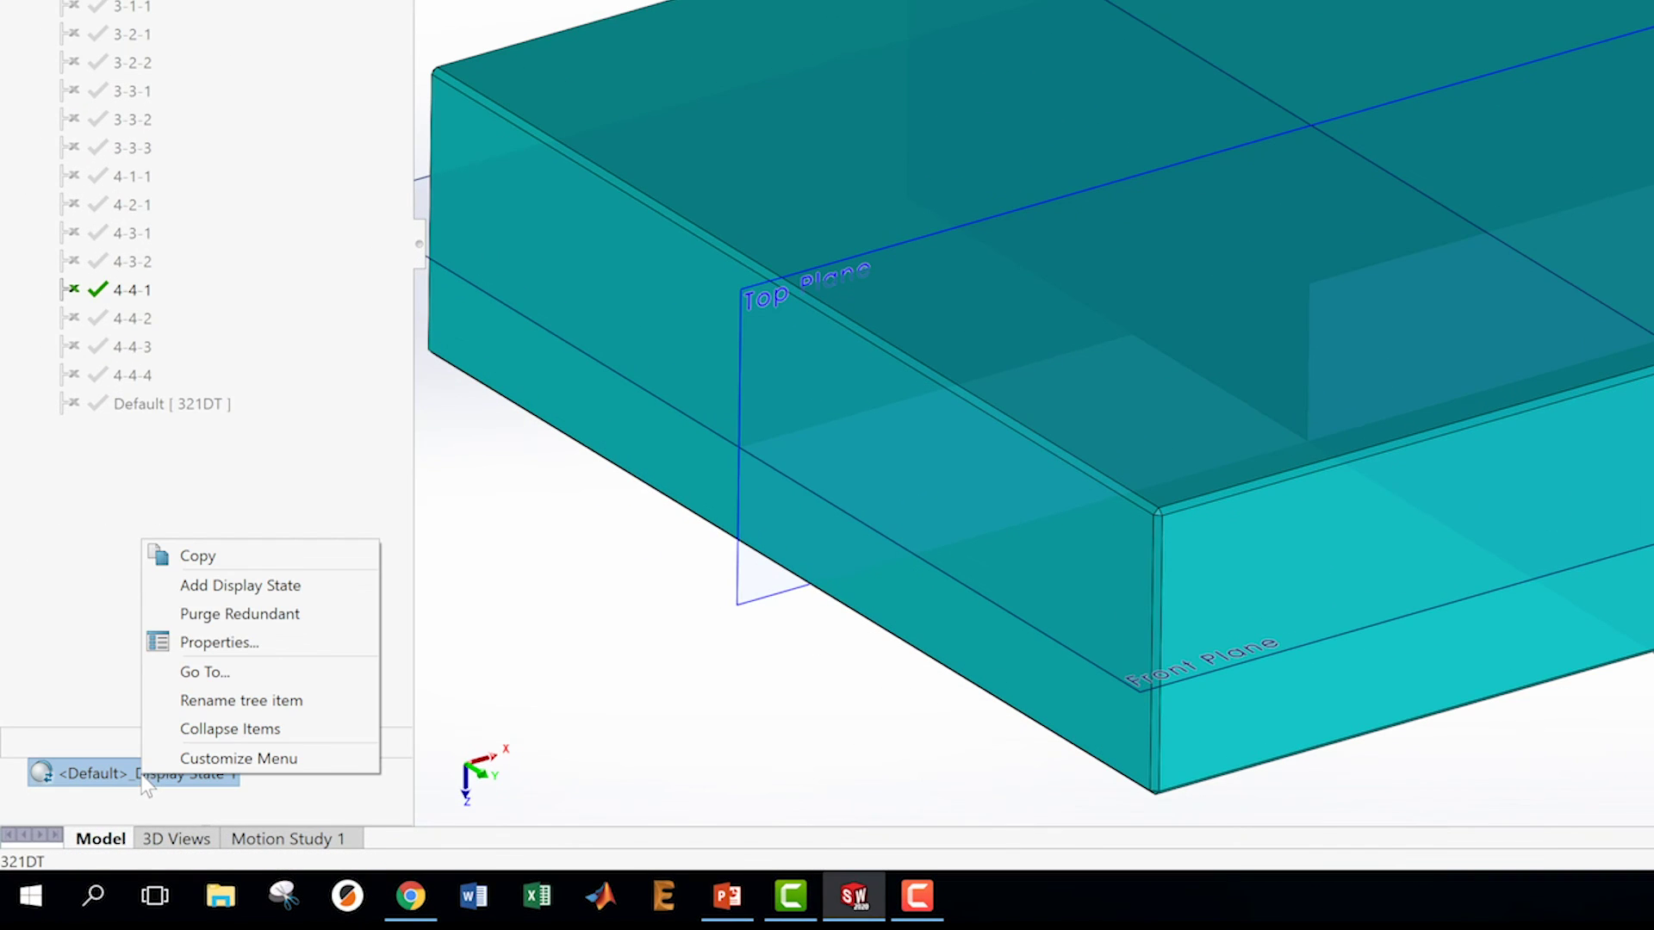
{"action": "left_click", "coordinate": [200, 643]}
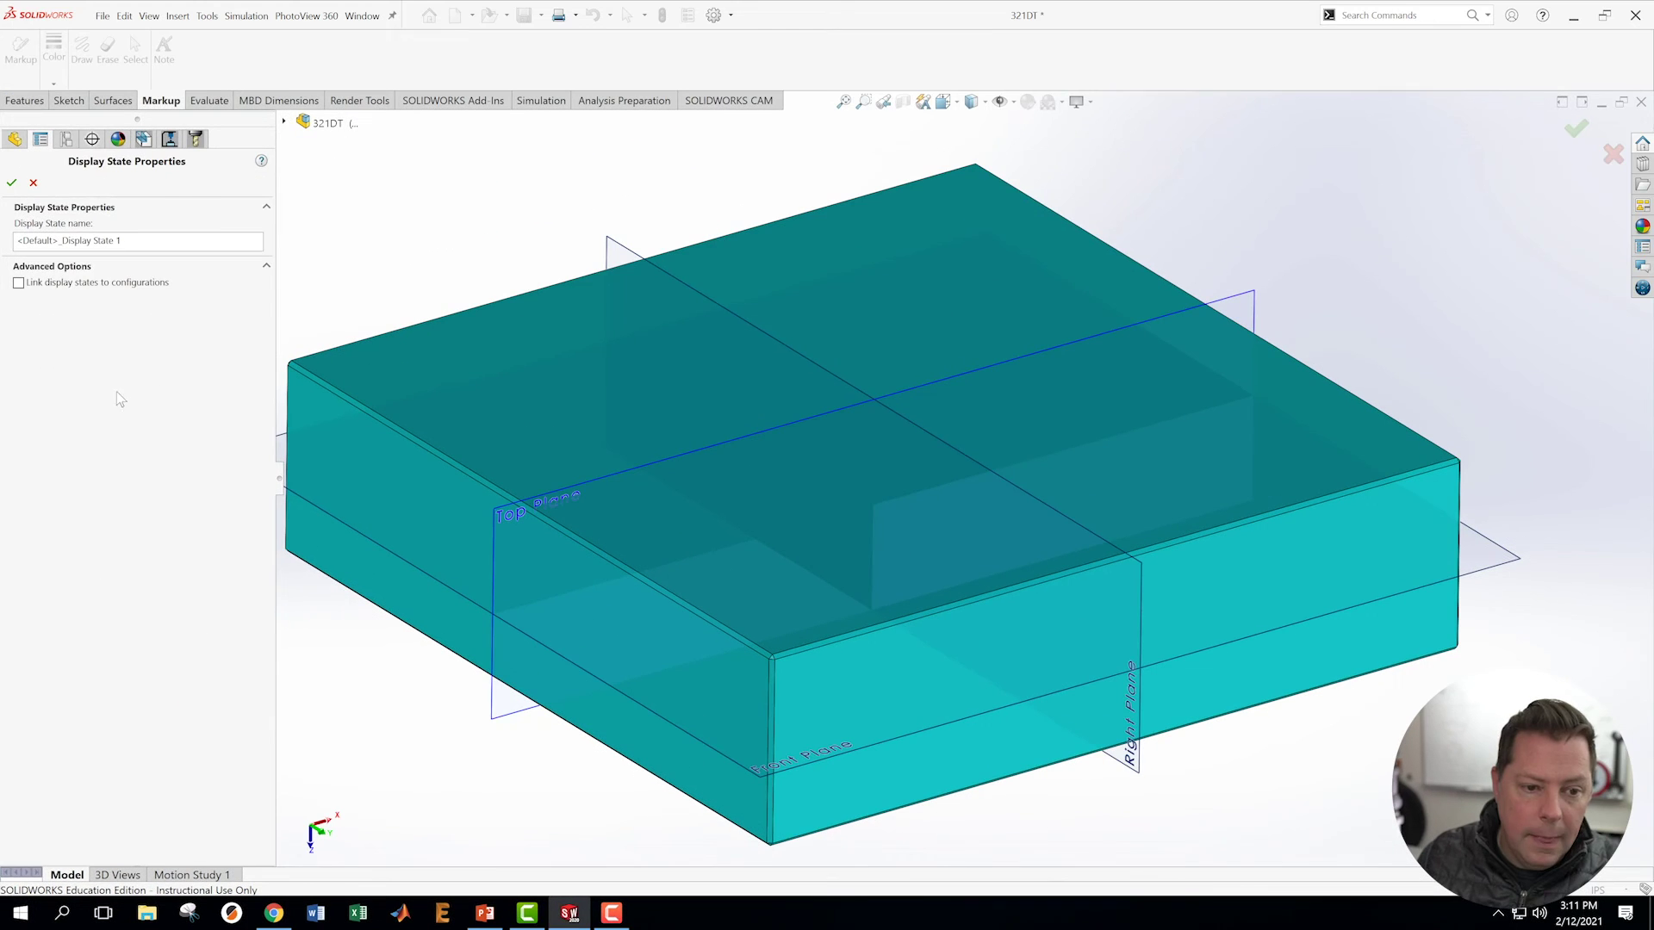
{"action": "left_click", "coordinate": [19, 283]}
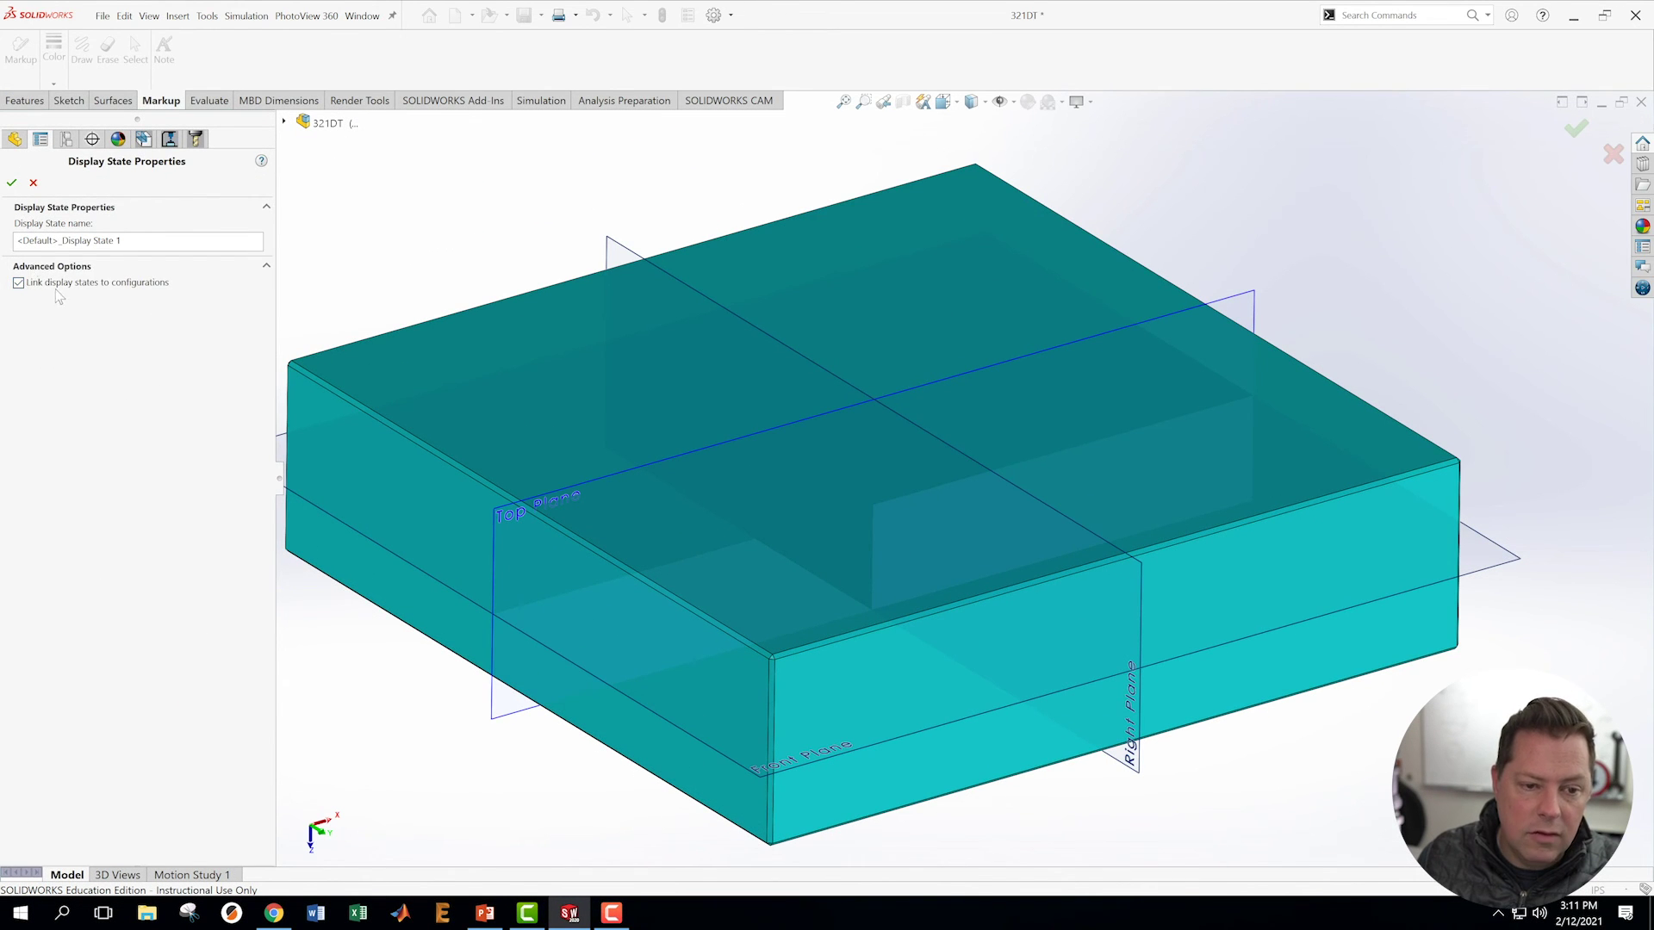
{"action": "left_click", "coordinate": [12, 183]}
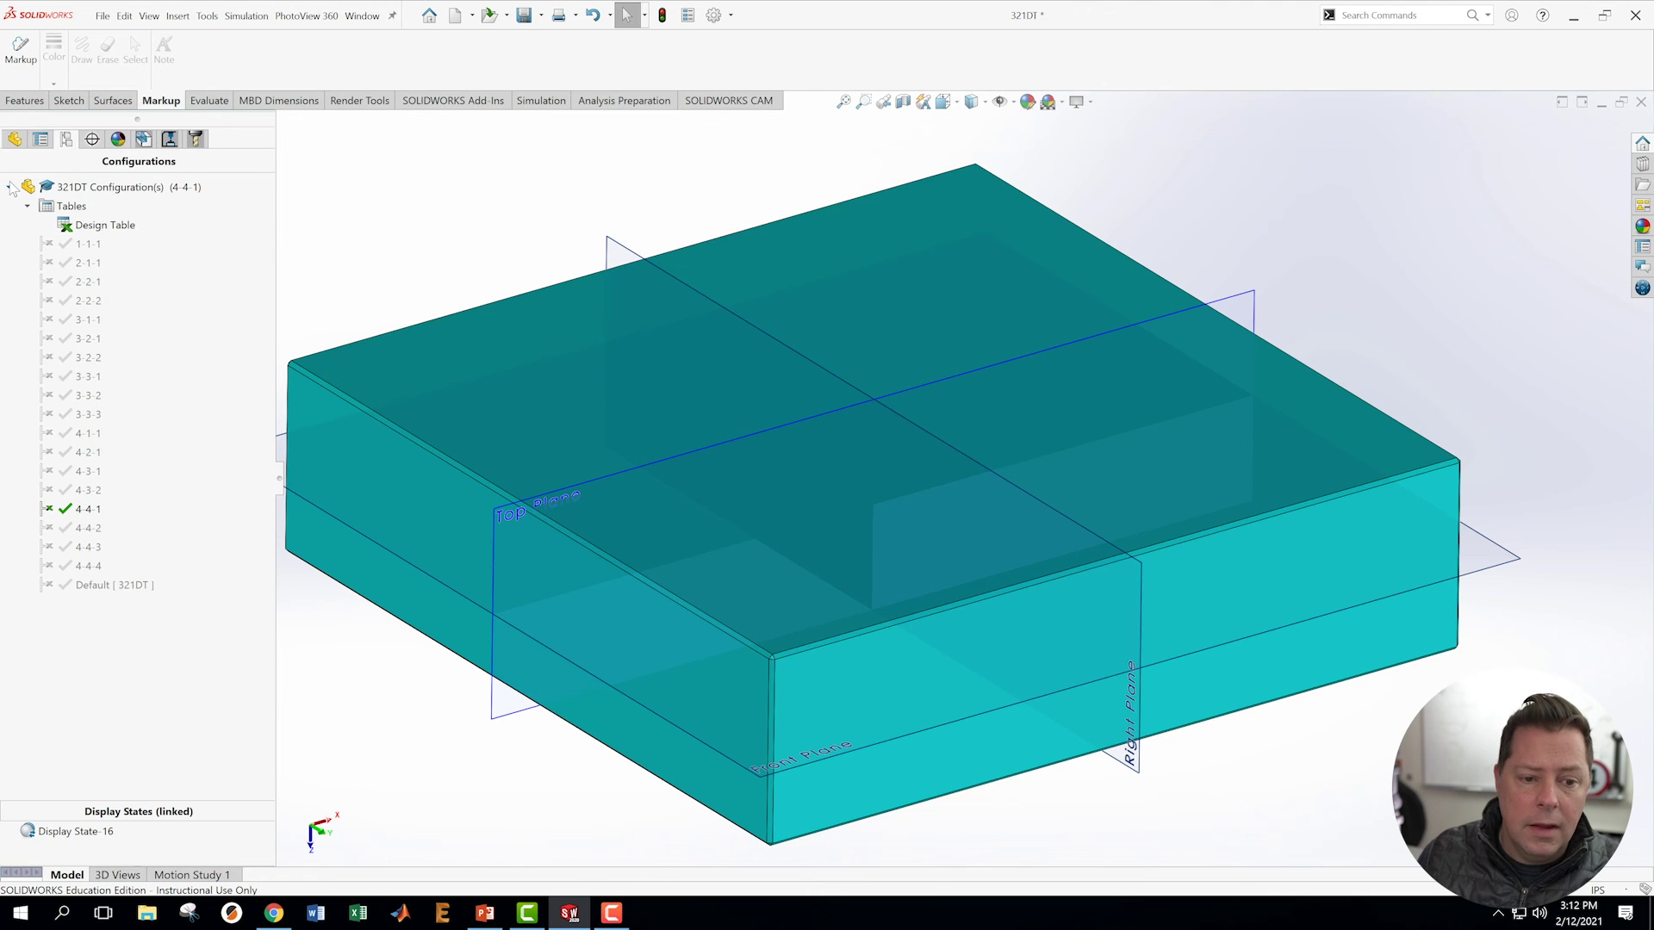
Activate configurations 2-2-1 and 1-1-1, and reopen the design table in a new window and close it to update the part.
{"action": "double_click", "coordinate": [69, 283]}
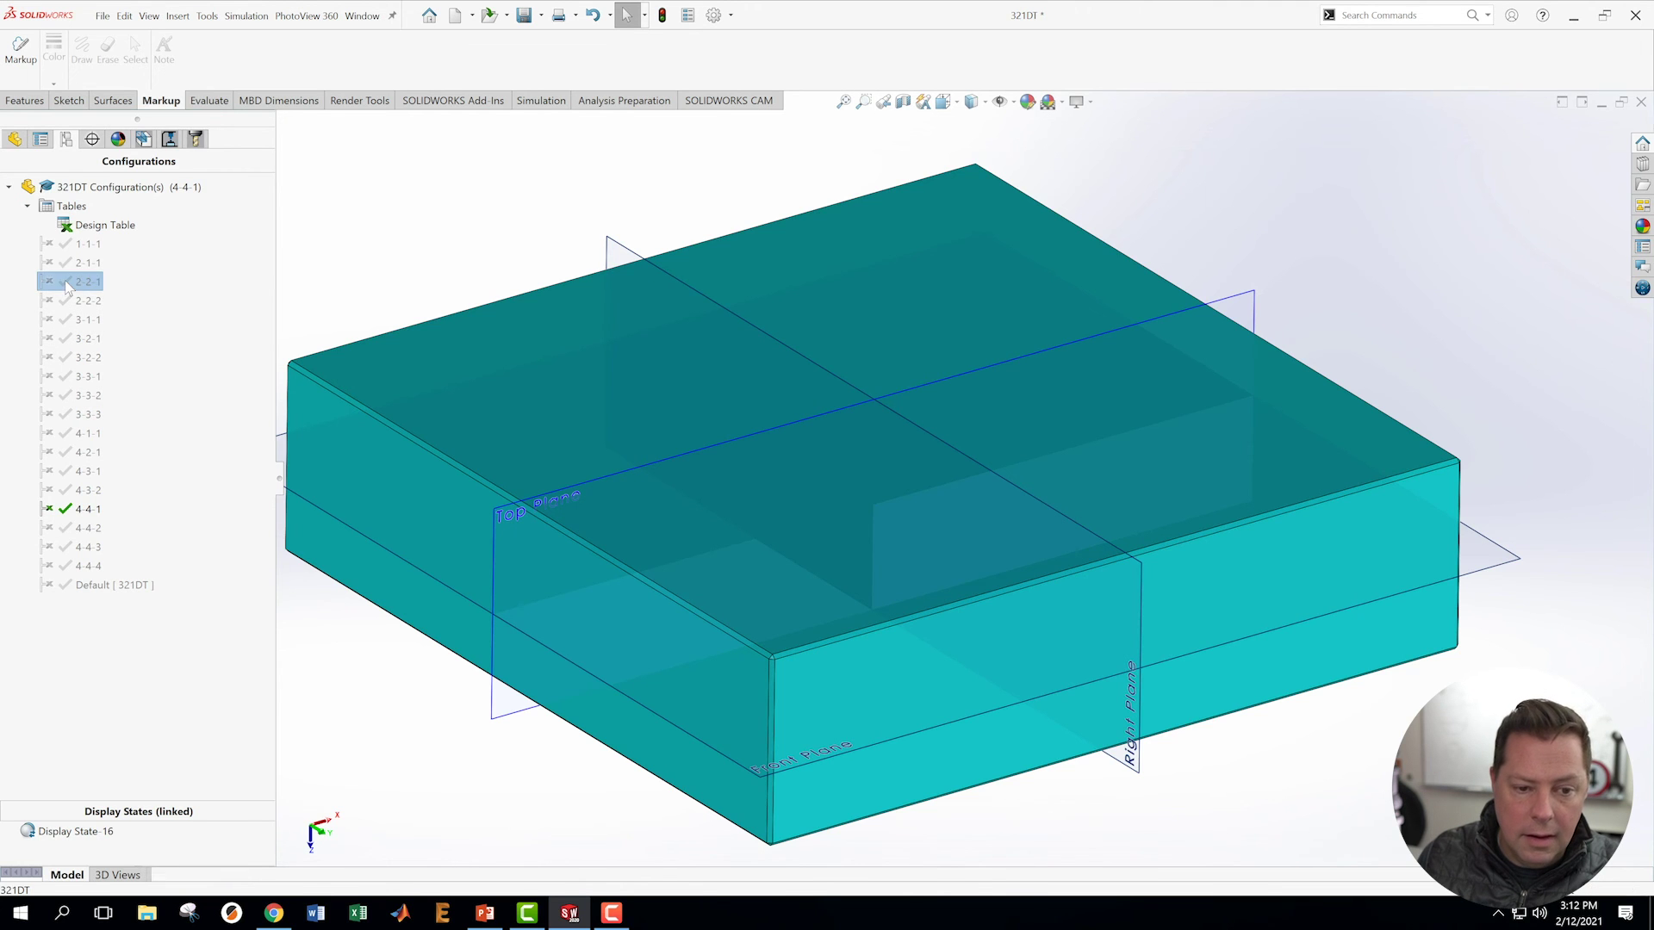
{"action": "double_click", "coordinate": [69, 245]}
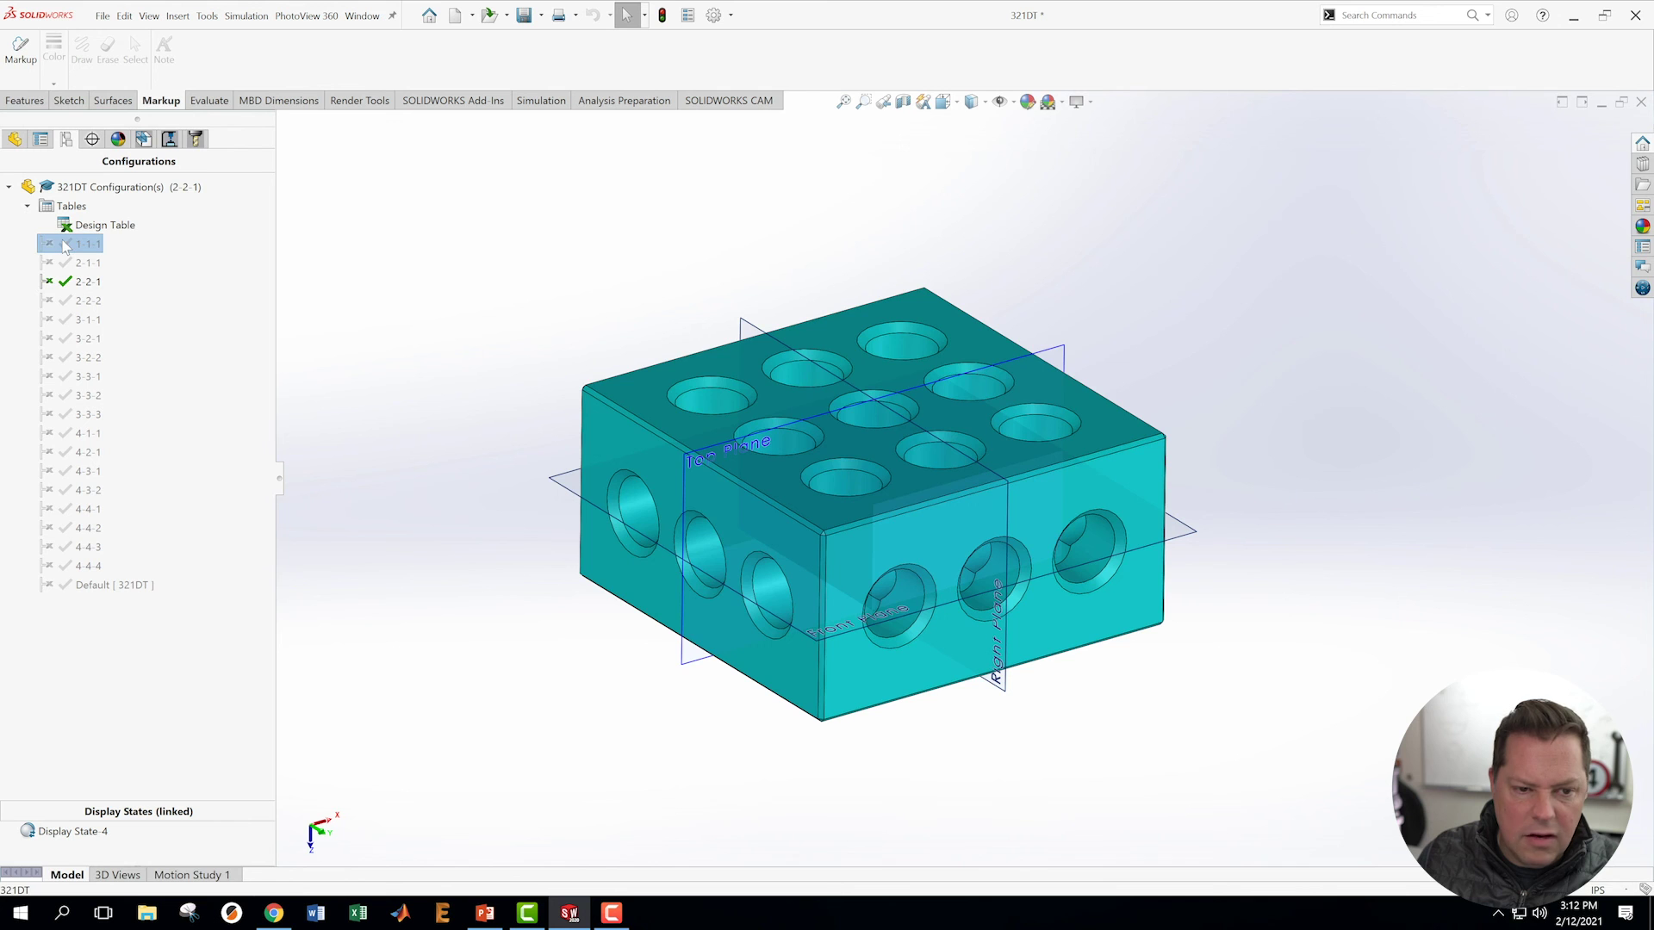
{"action": "right_click", "coordinate": [103, 225]}
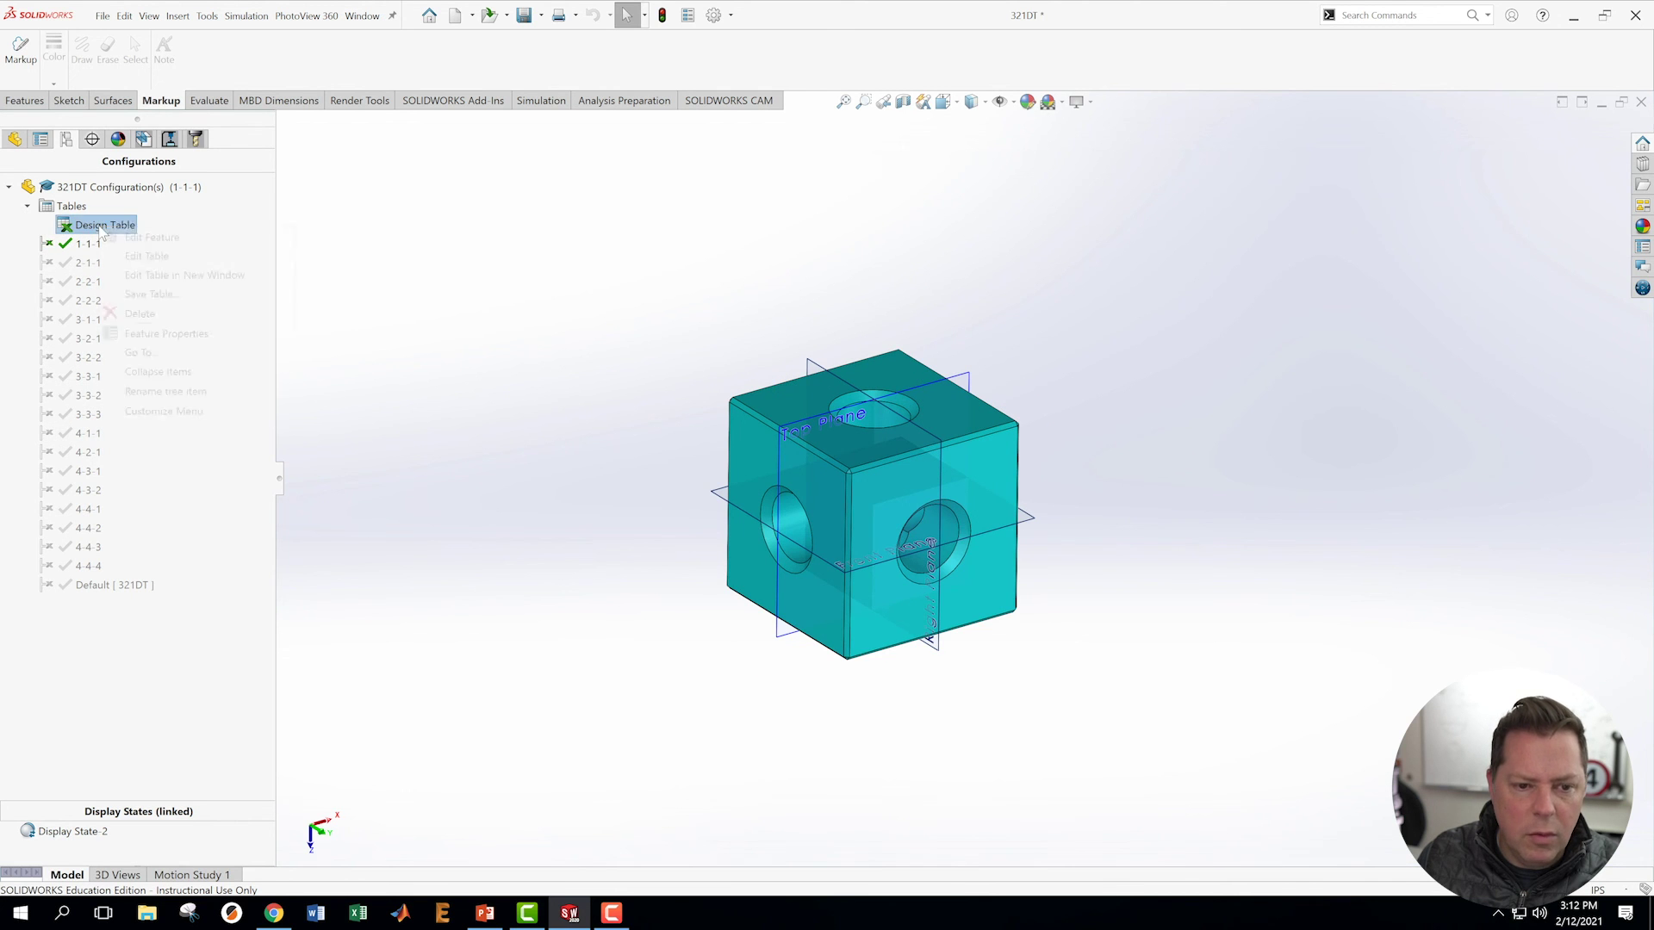
{"action": "left_click", "coordinate": [153, 277]}
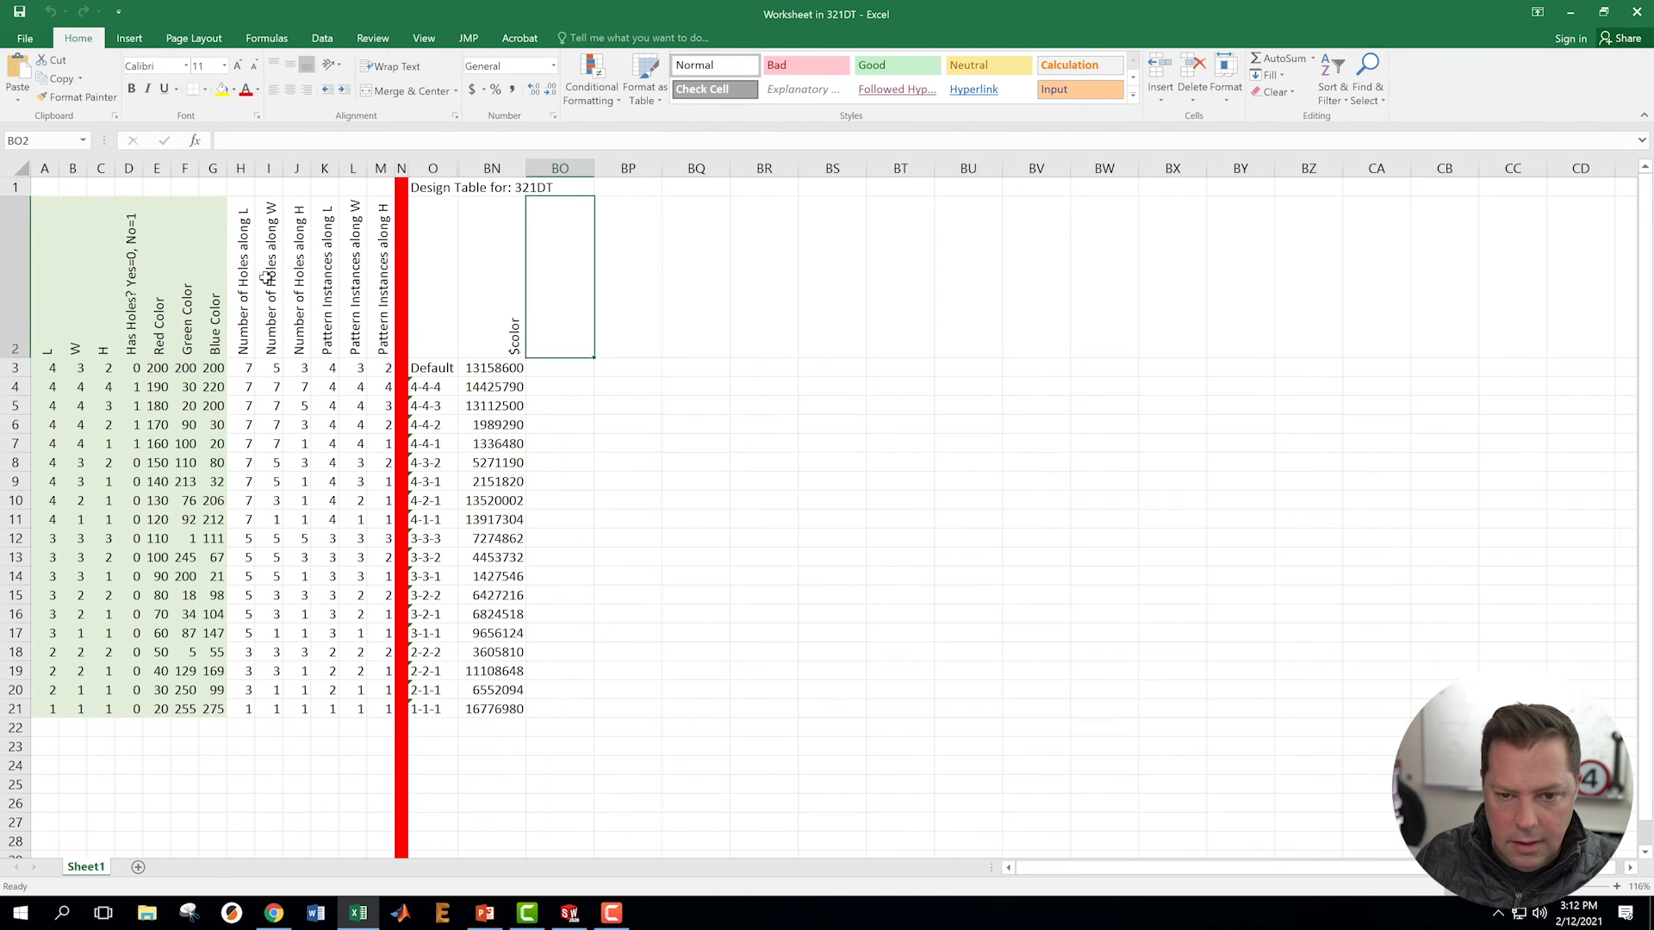
{"action": "left_click", "coordinate": [1639, 12]}
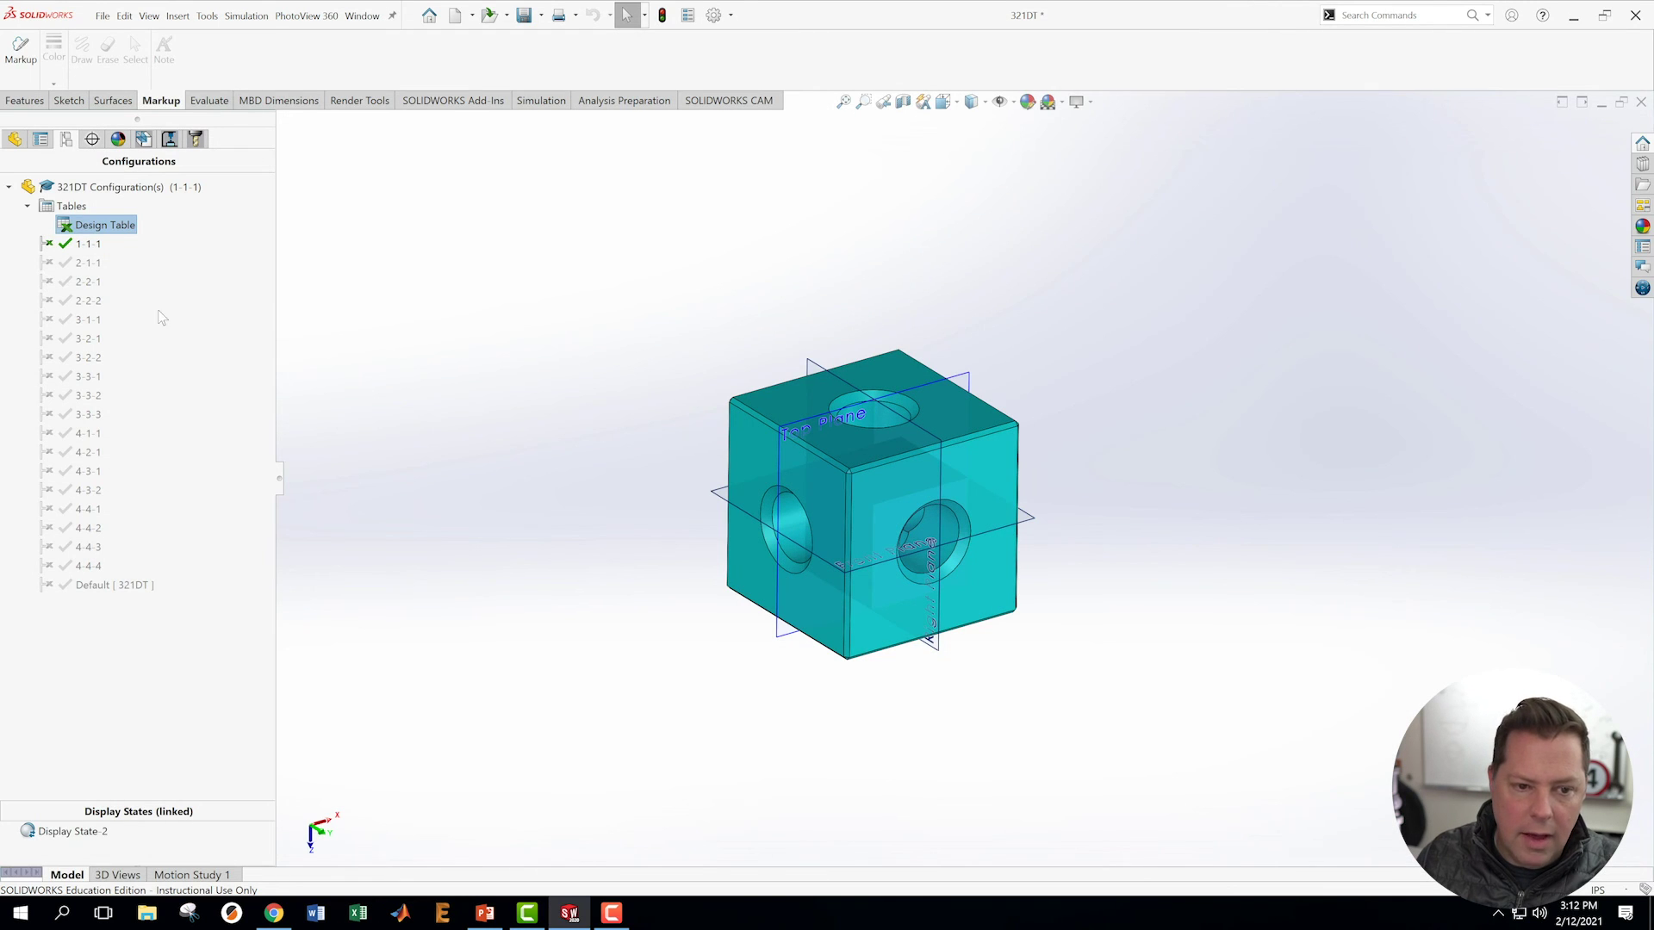
Activate configurations from 2-1-1 through 4-4-1, including 3-1-1, 3-3-3 and 4-3-2, to examine each block's color.
{"action": "double_click", "coordinate": [82, 263]}
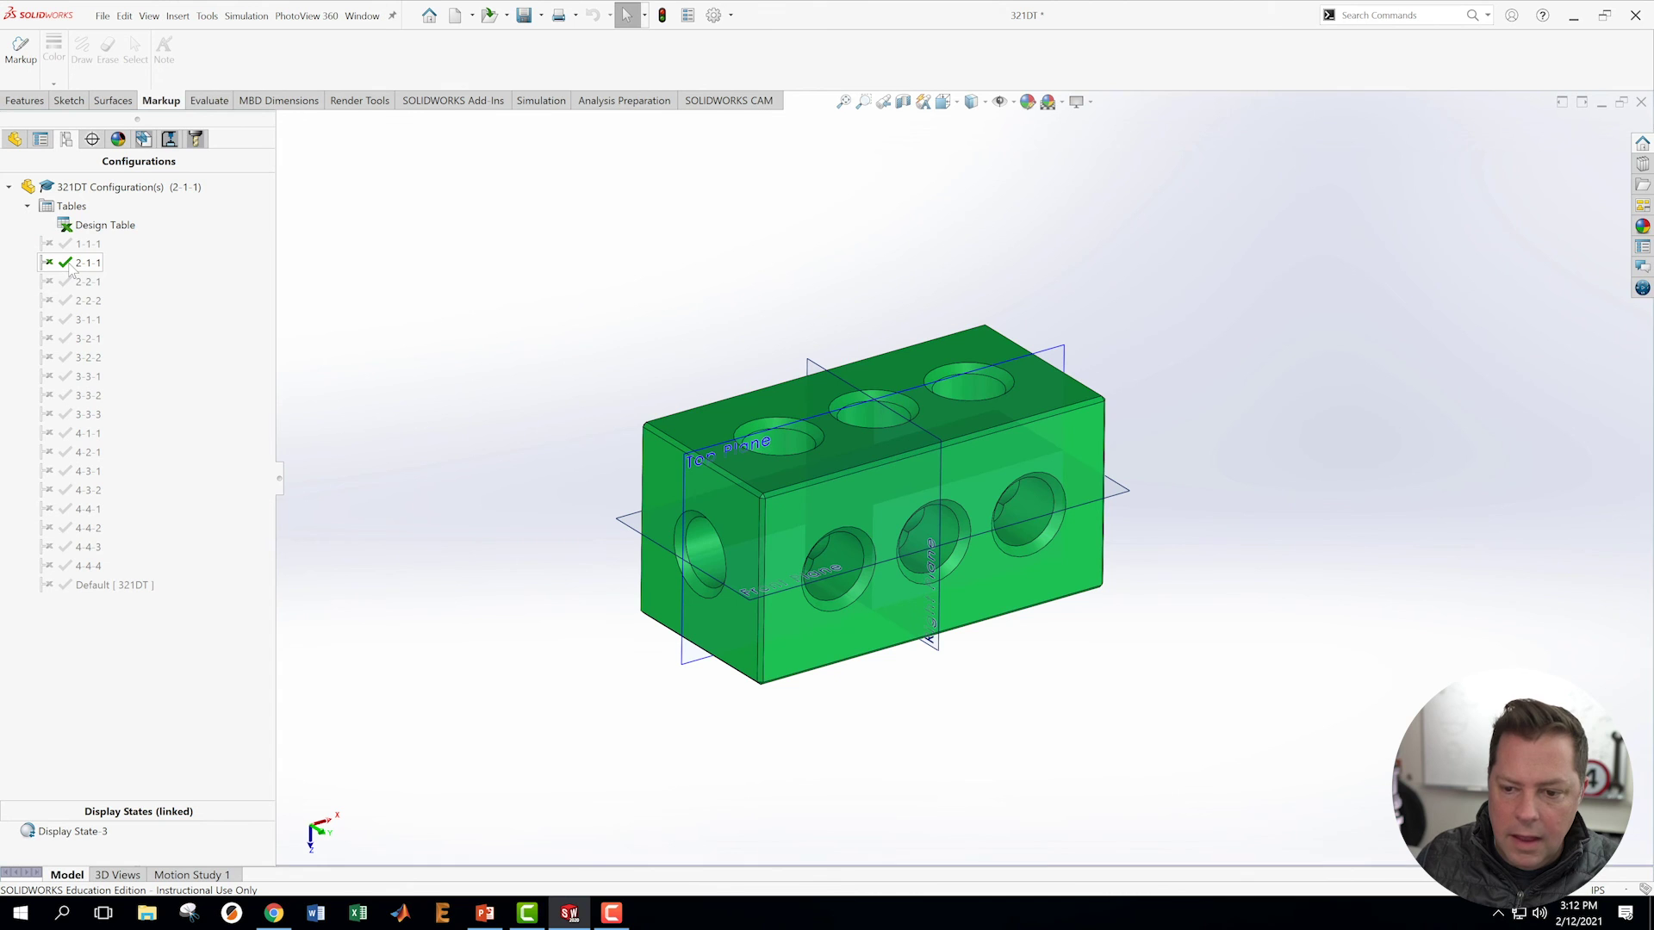
{"action": "double_click", "coordinate": [85, 281]}
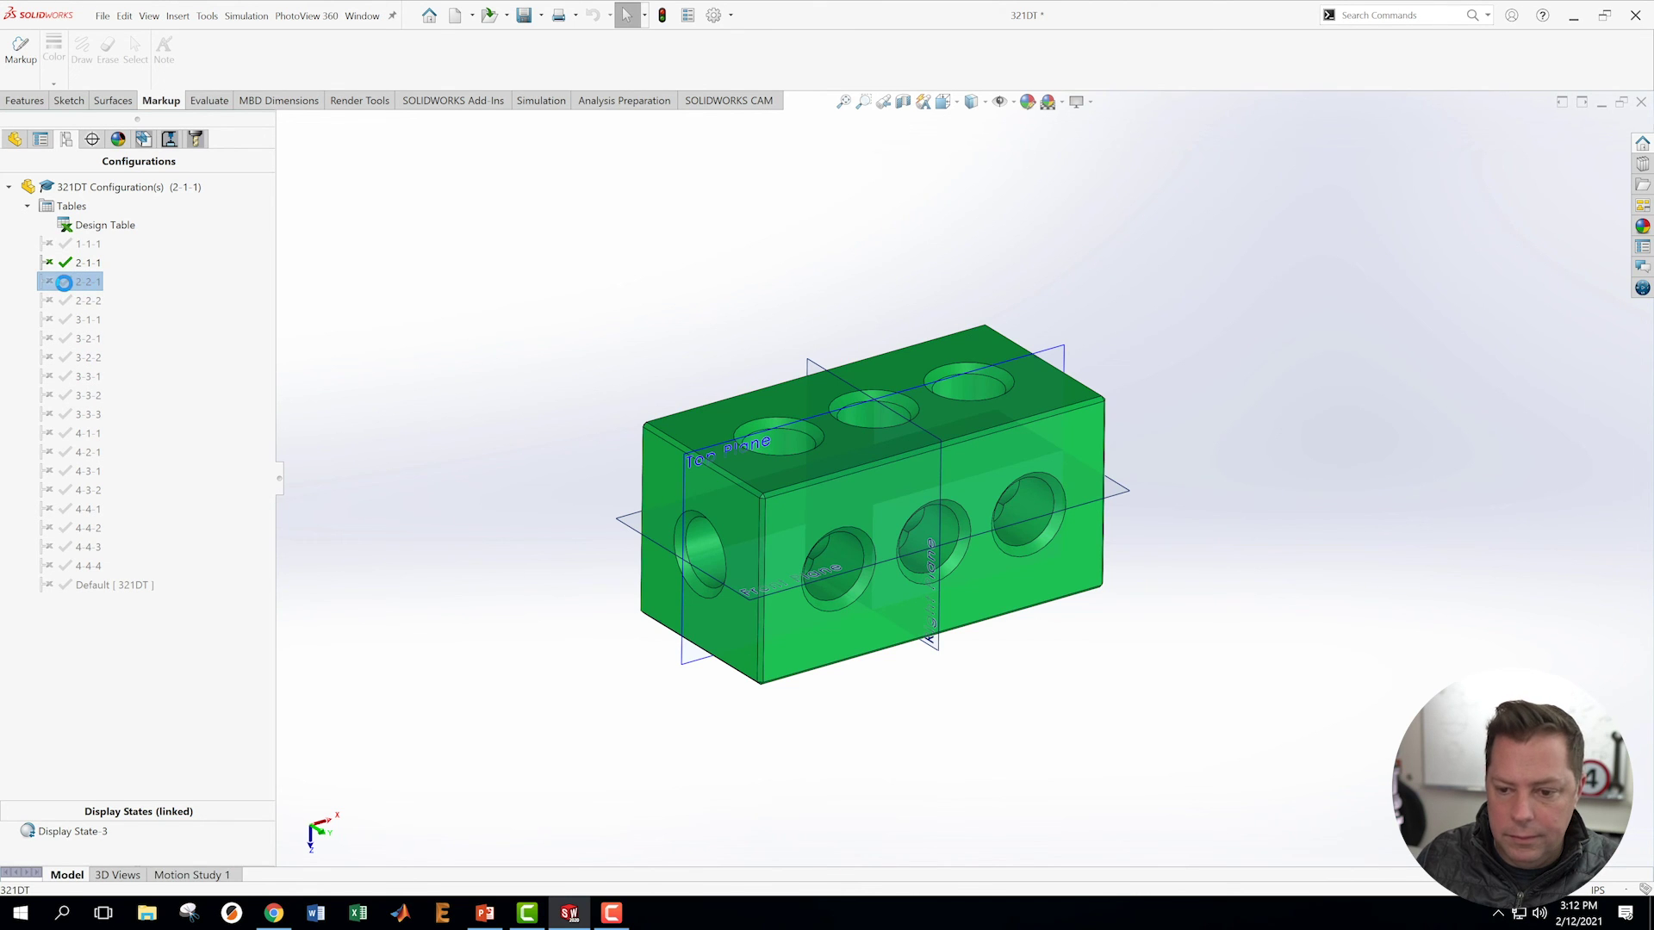
{"action": "double_click", "coordinate": [69, 319]}
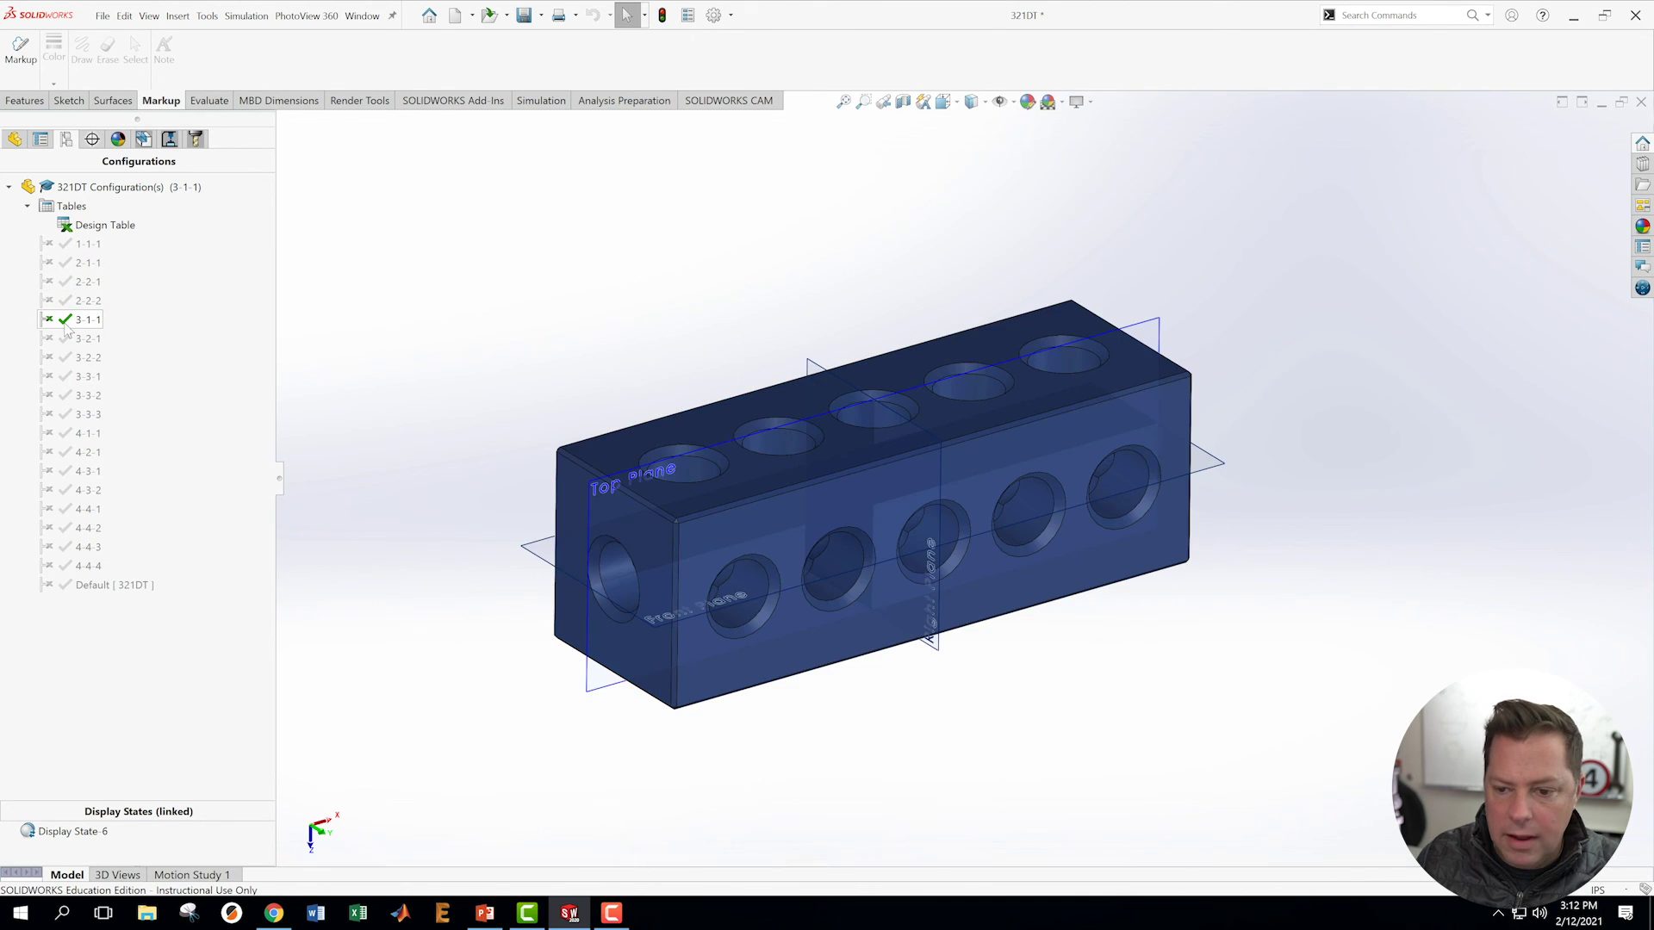
{"action": "double_click", "coordinate": [78, 339]}
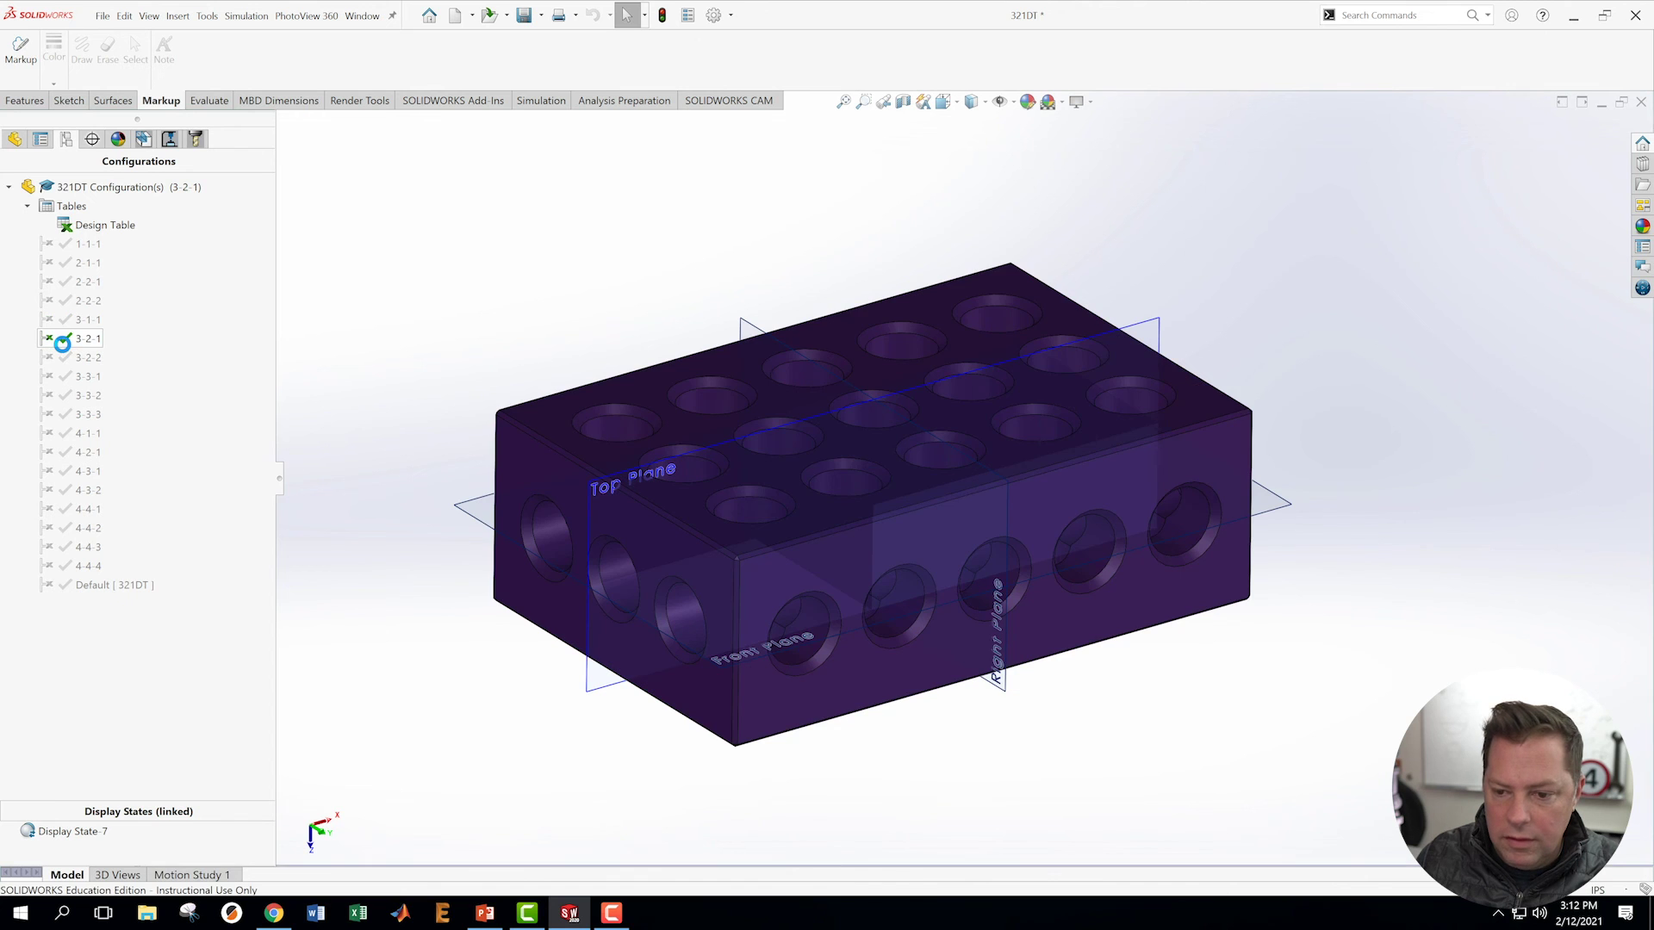
{"action": "double_click", "coordinate": [67, 358]}
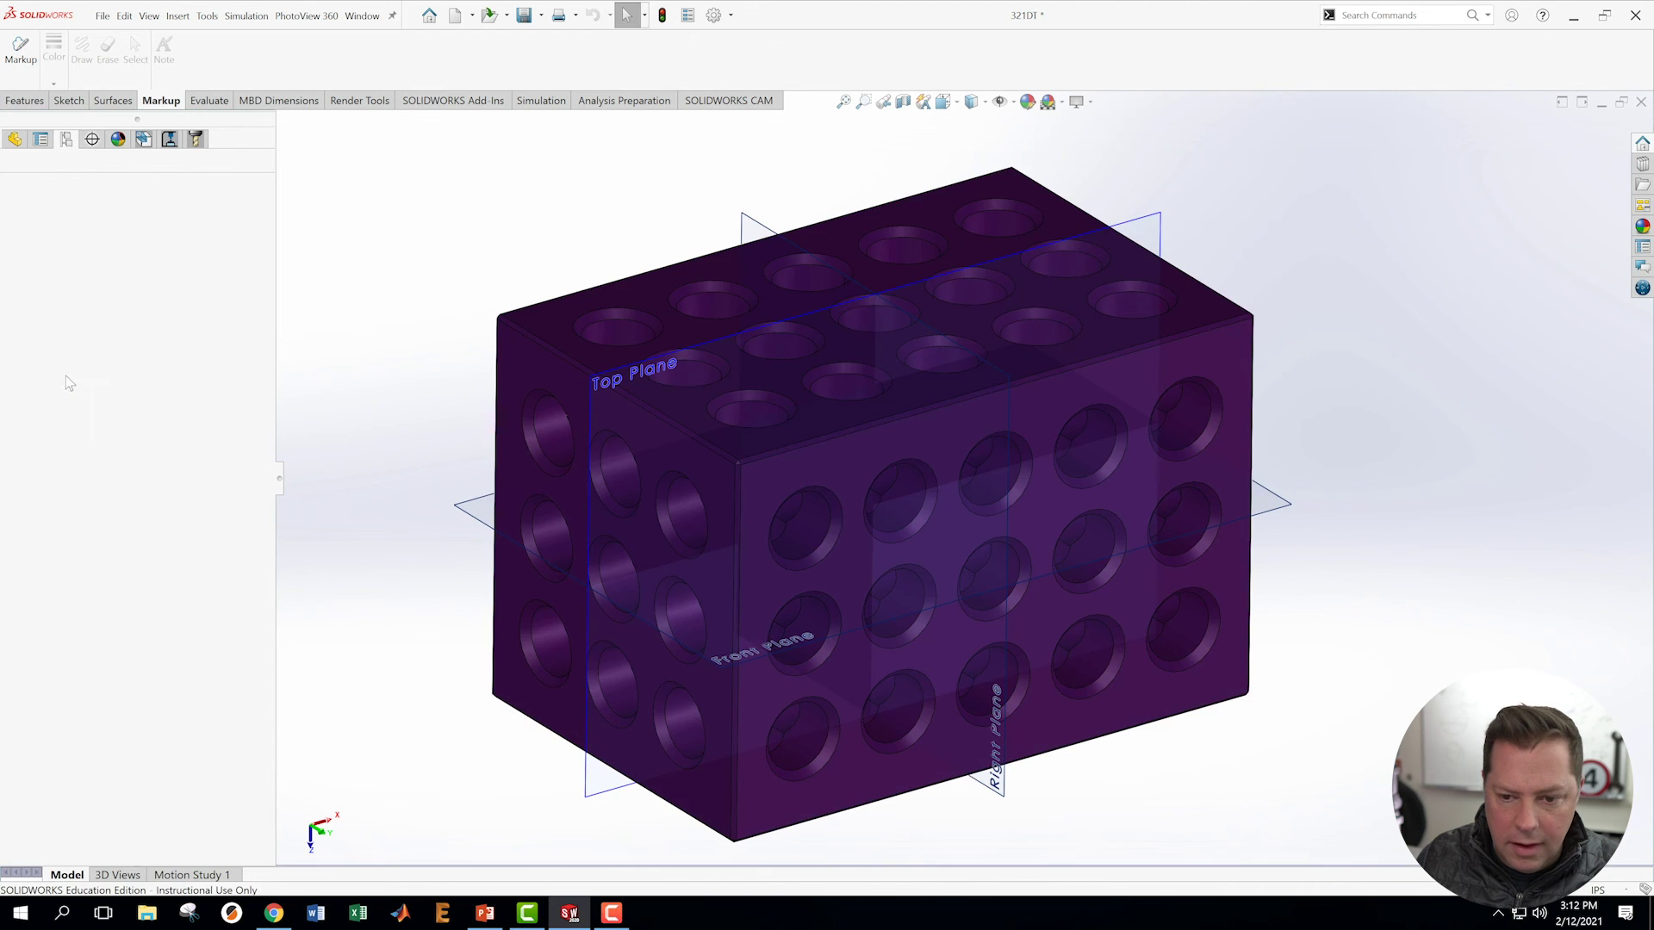
{"action": "double_click", "coordinate": [69, 396]}
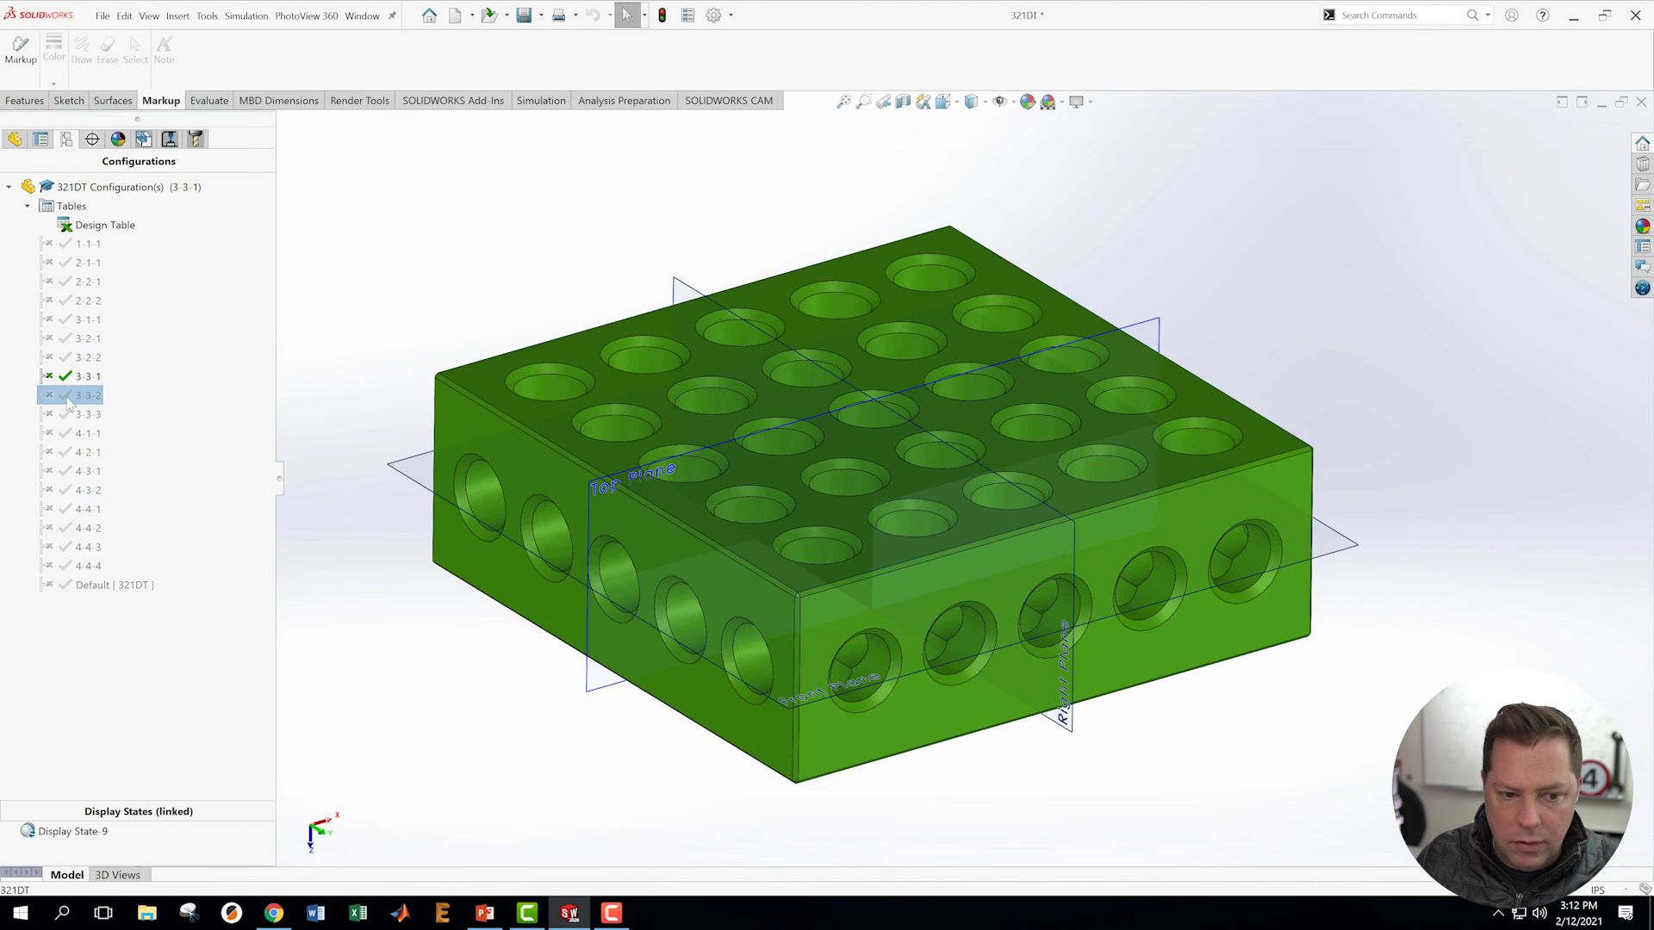
{"action": "double_click", "coordinate": [69, 416]}
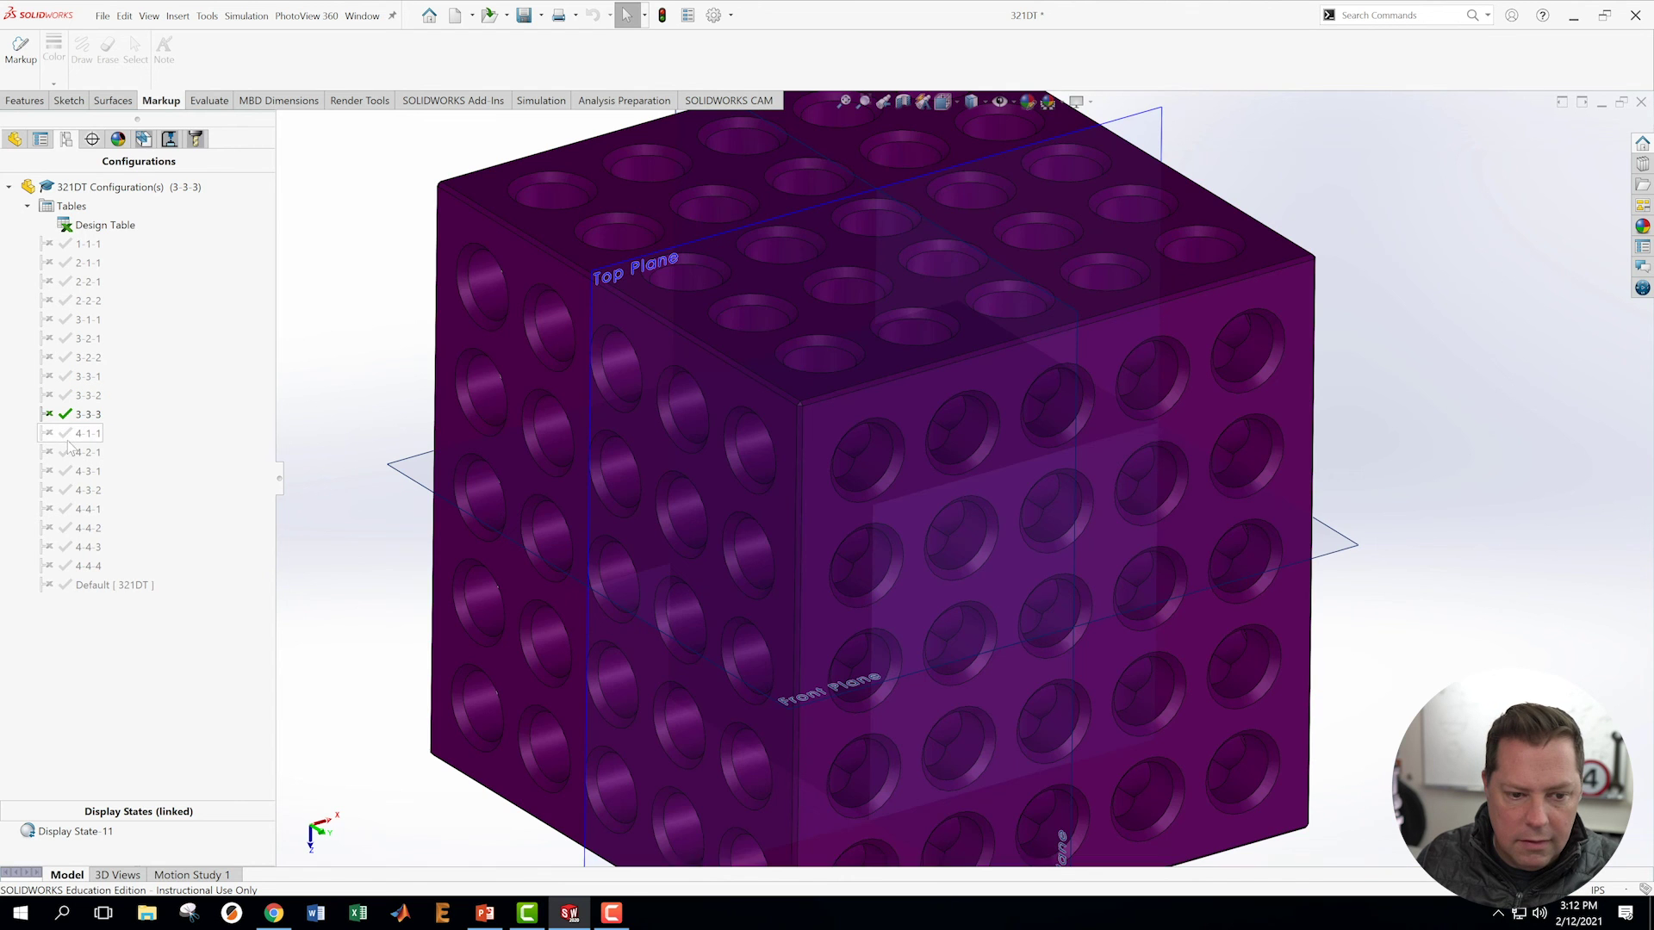
{"action": "double_click", "coordinate": [69, 453]}
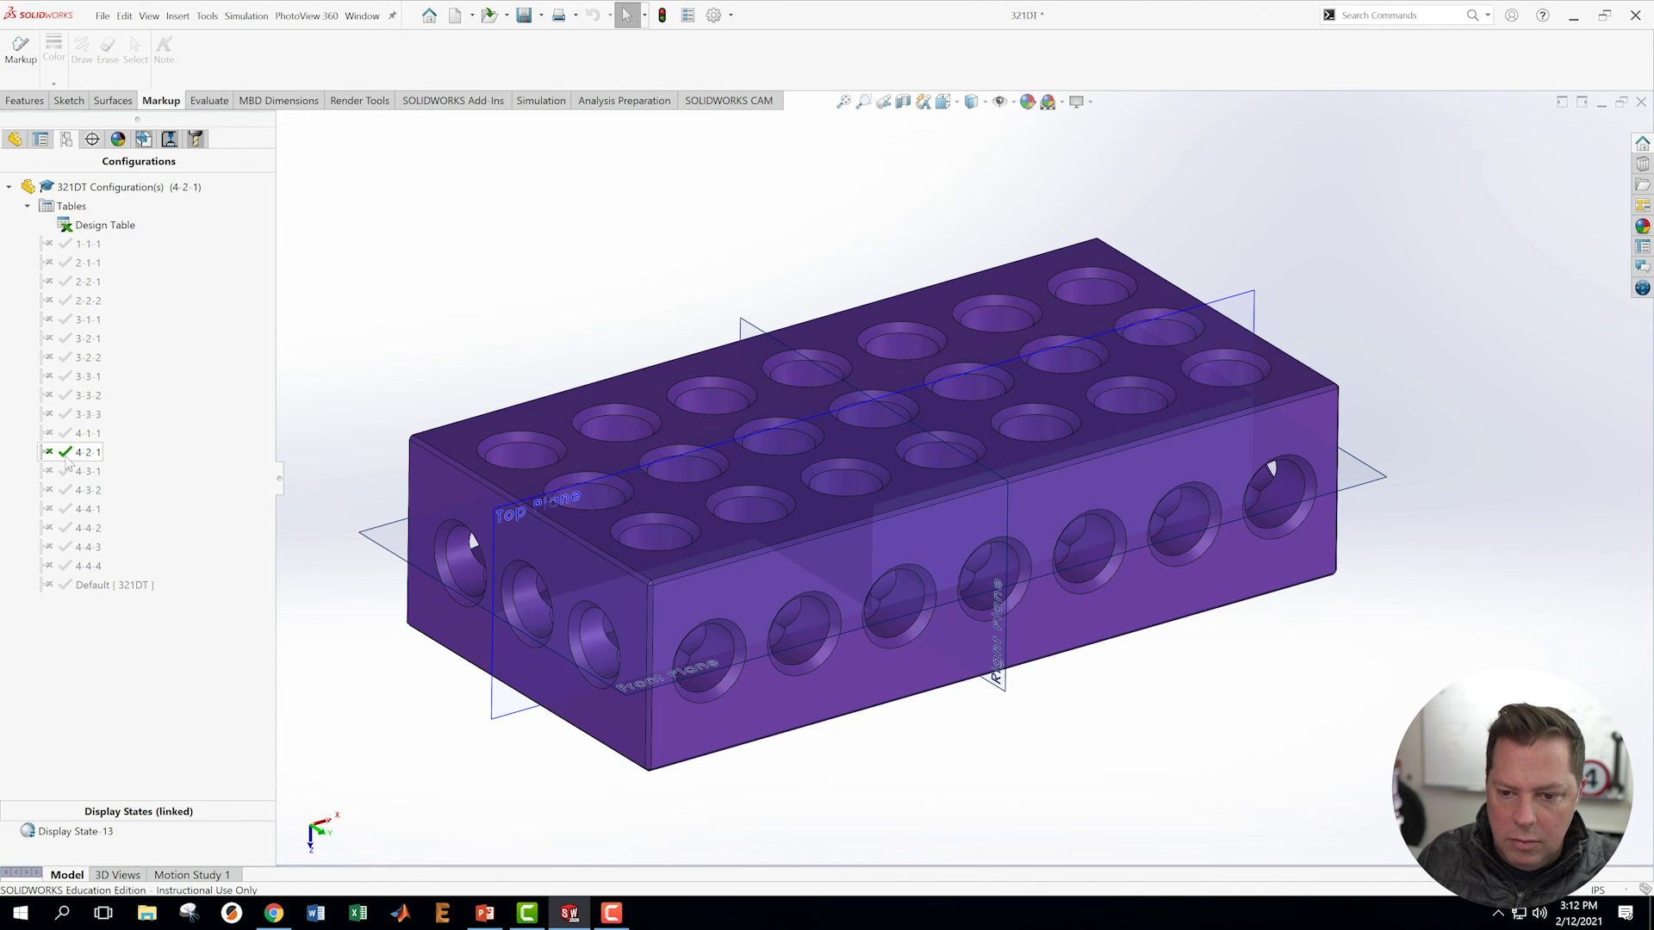
{"action": "left_click", "coordinate": [71, 491]}
{"action": "double_click", "coordinate": [72, 491]}
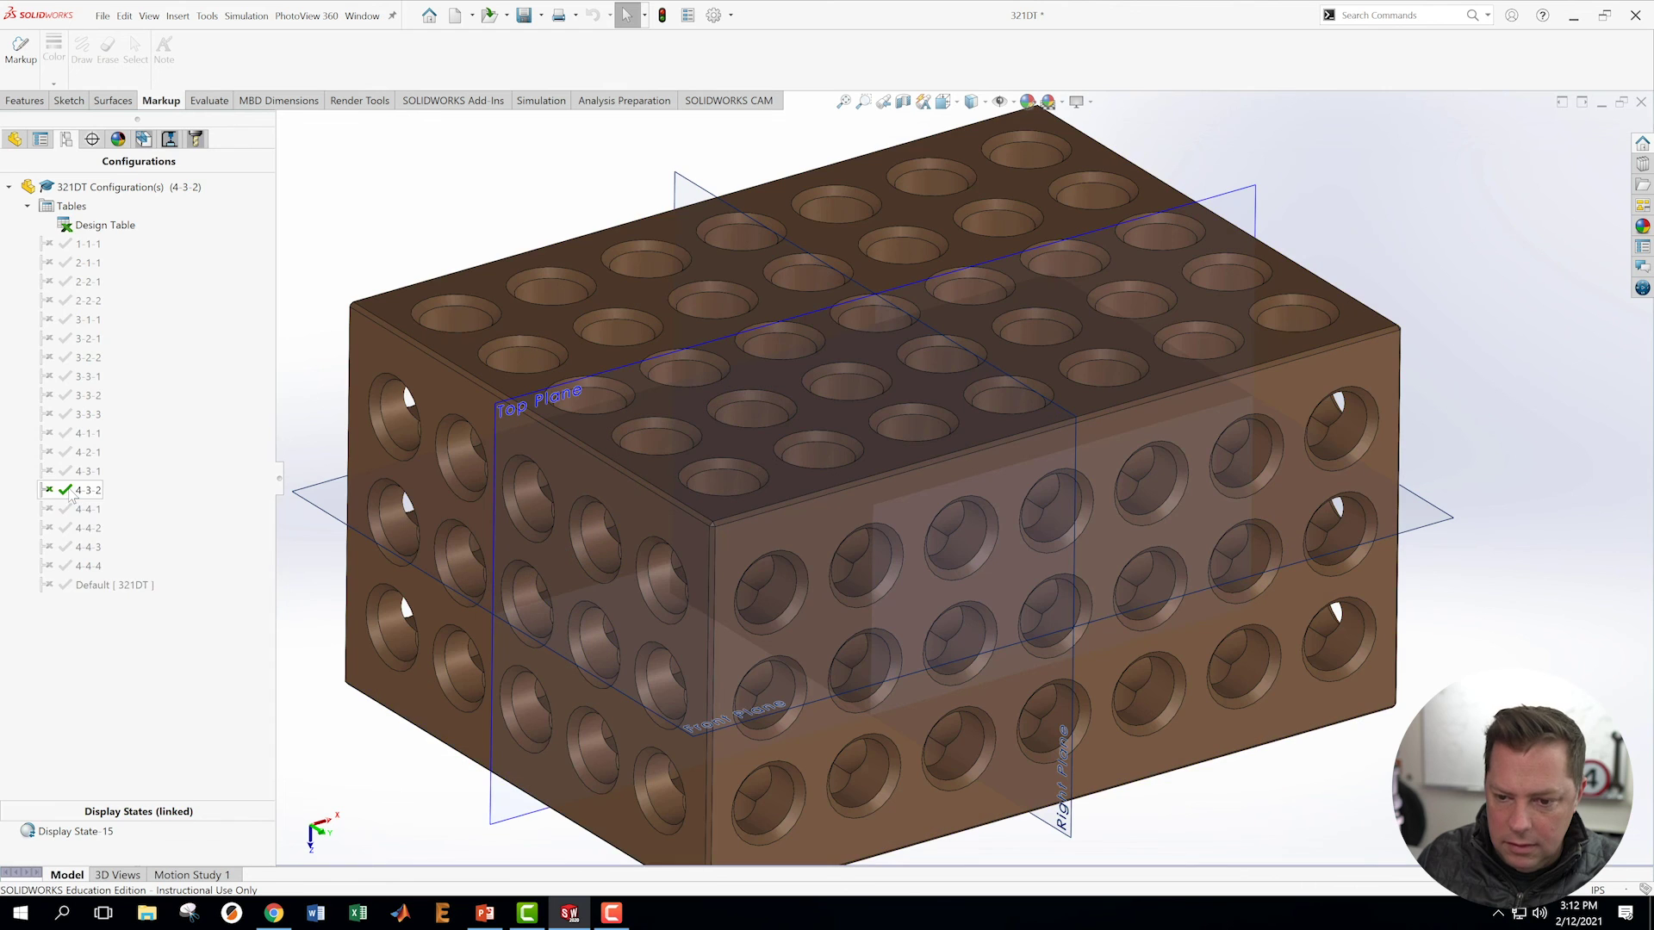
{"action": "double_click", "coordinate": [73, 509]}
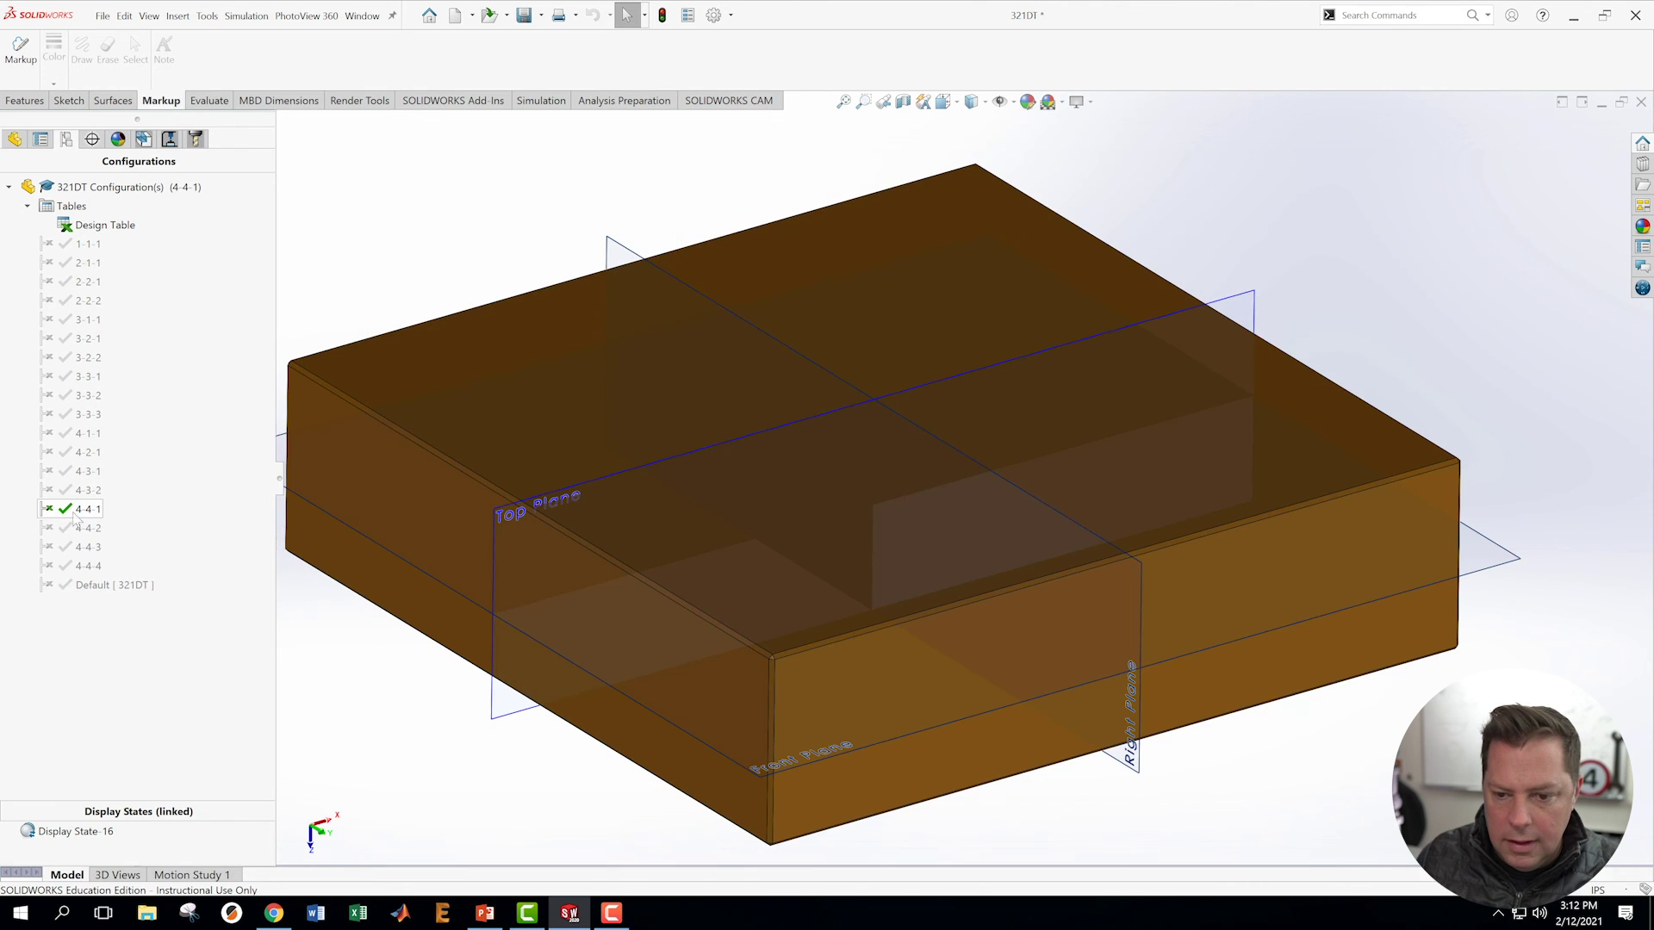